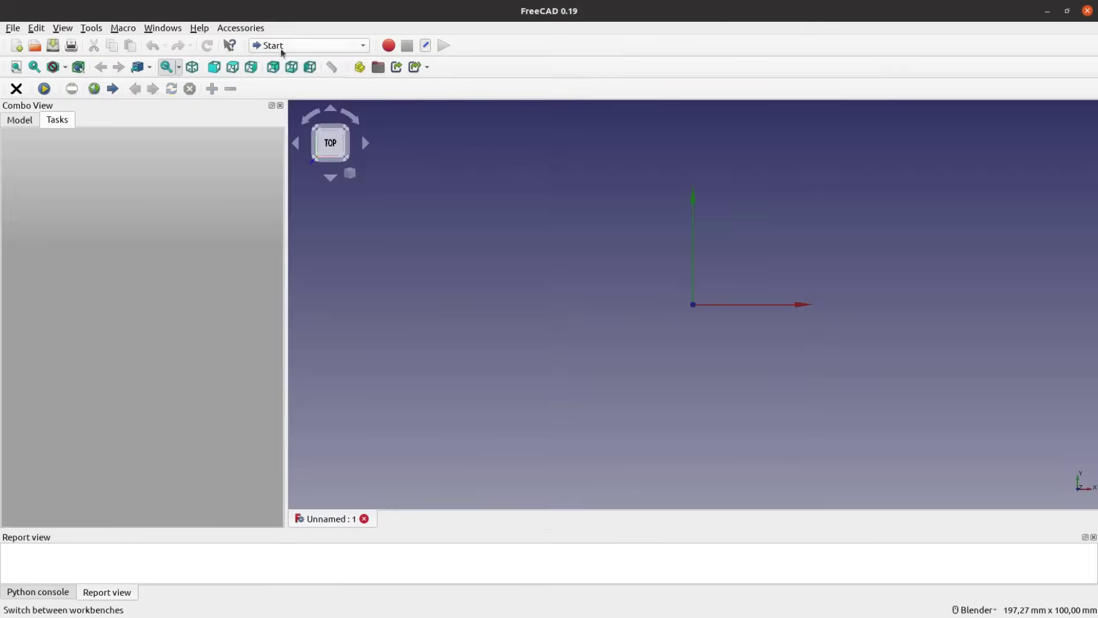
Insert a new spreadsheet from the Spreadsheet workbench and name it p.
click(309, 46)
click(308, 80)
click(19, 120)
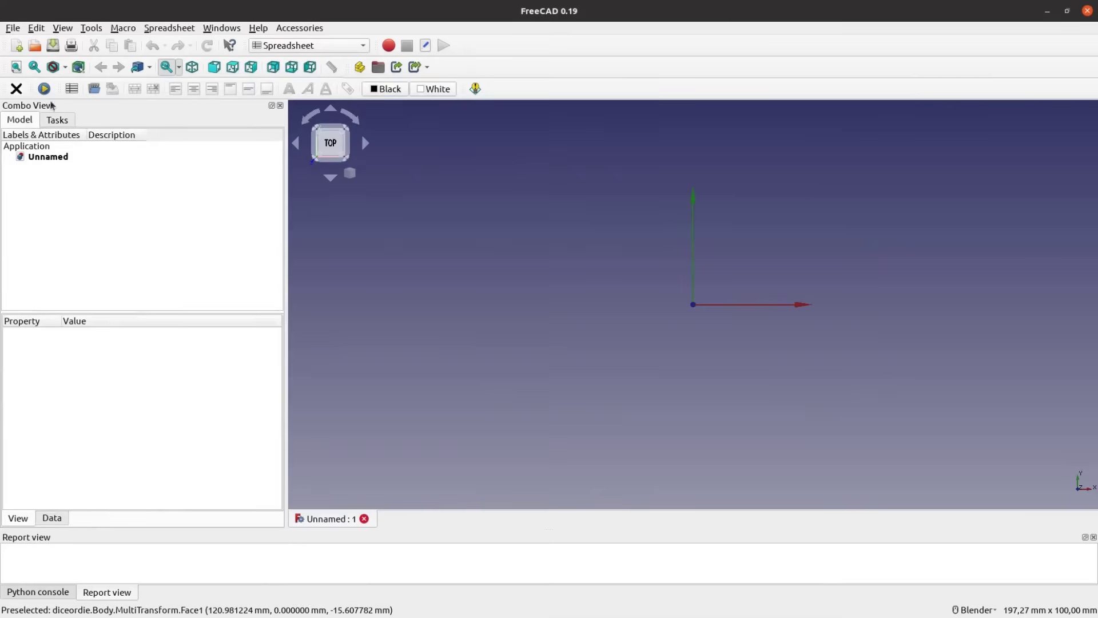
click(71, 89)
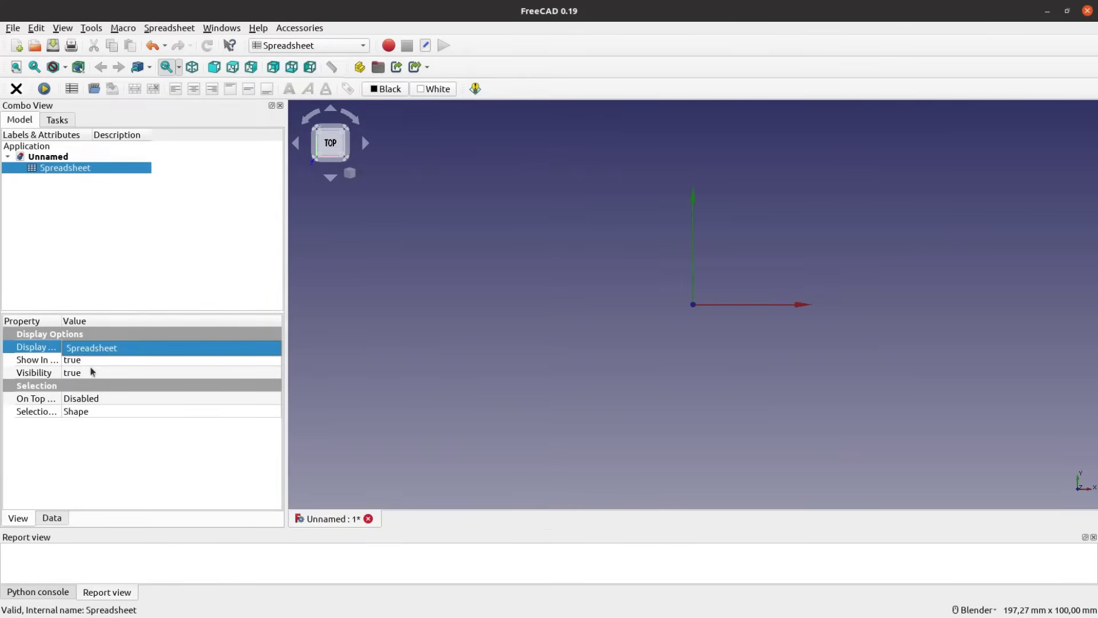
click(55, 521)
text(p)
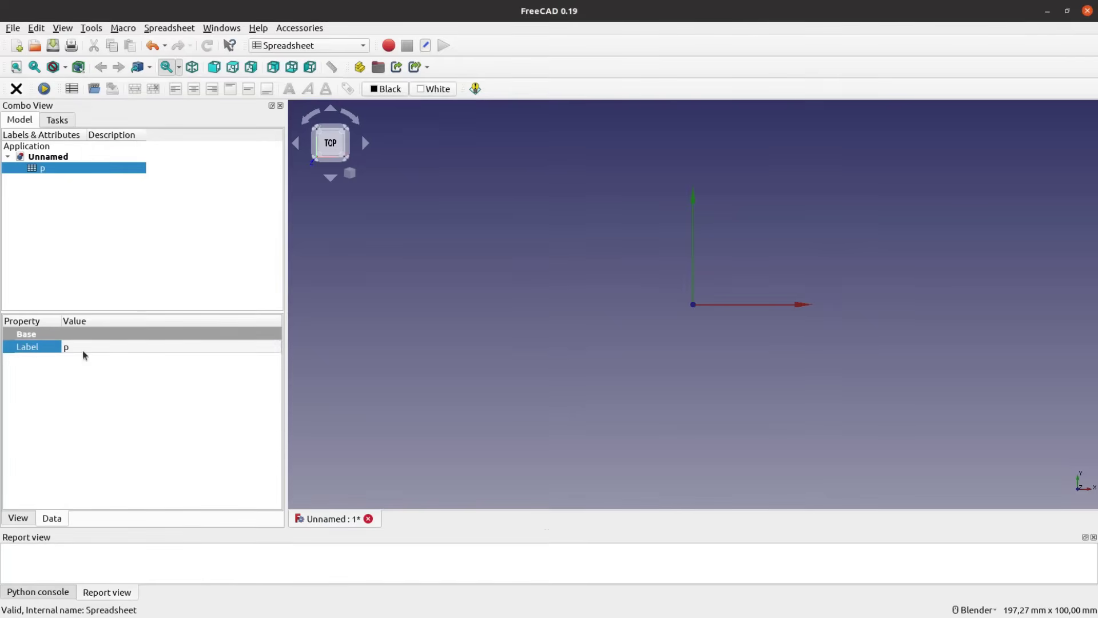
Enter the seven parameter names, dicewidth through recess, in column A and their values in column B.
double_click(61, 169)
drag(379, 133, 525, 132)
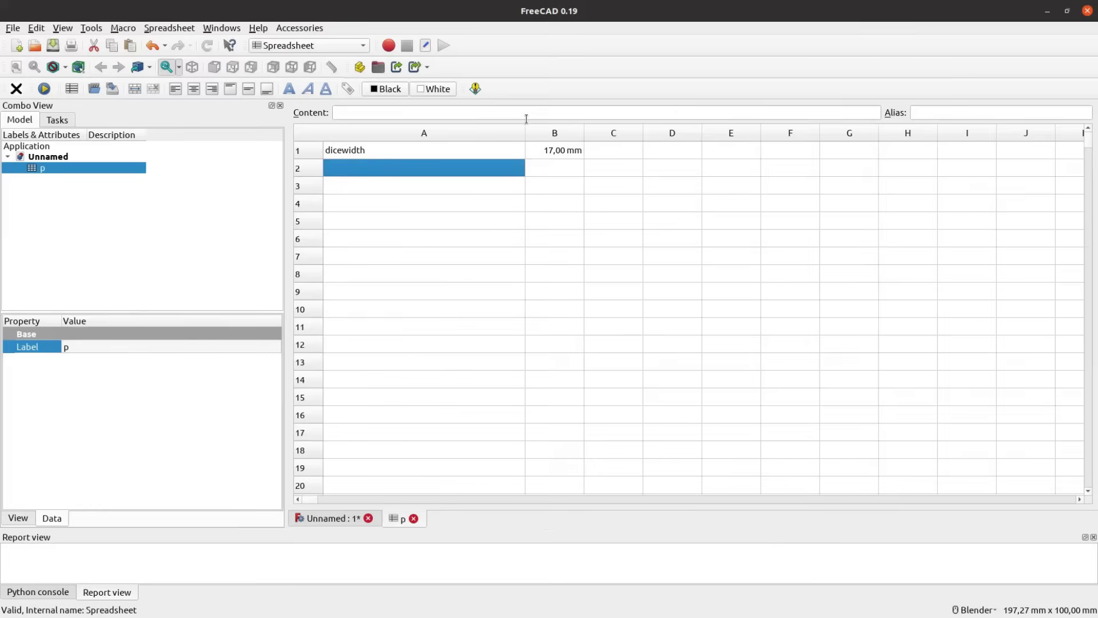
text(diceseparator)
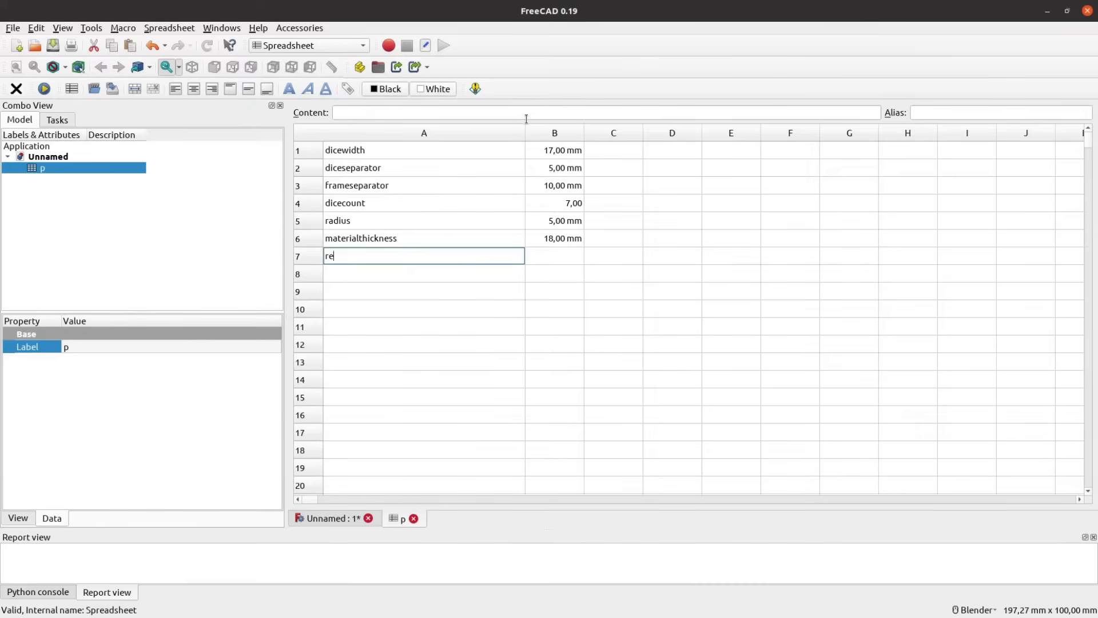
key(Left)
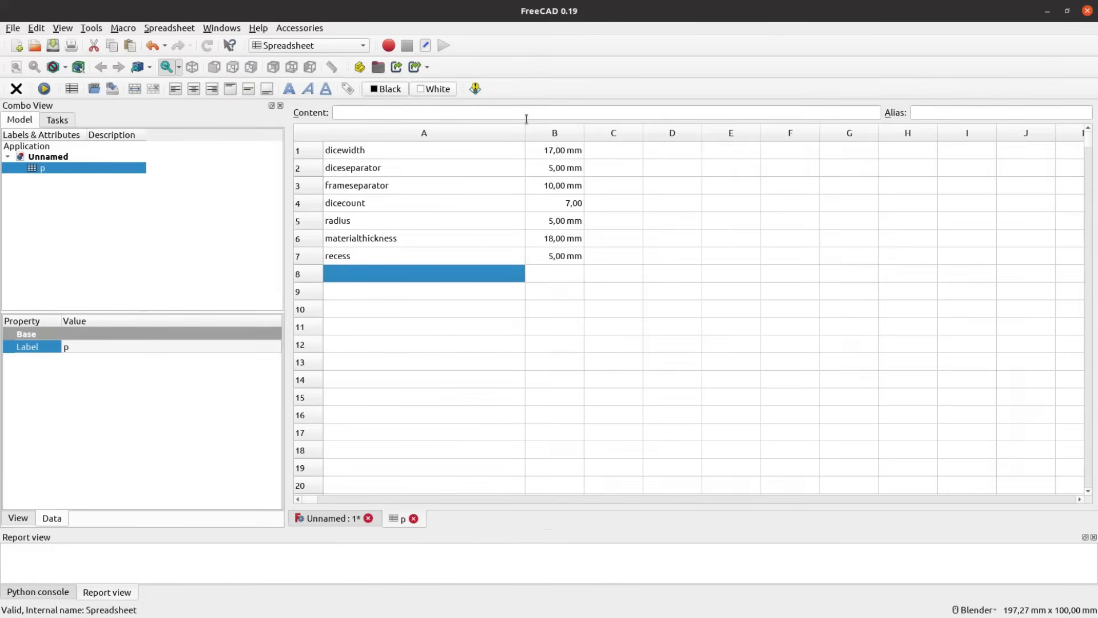
Give cells B1–B7 aliases using the Alias manager macro.
click(476, 96)
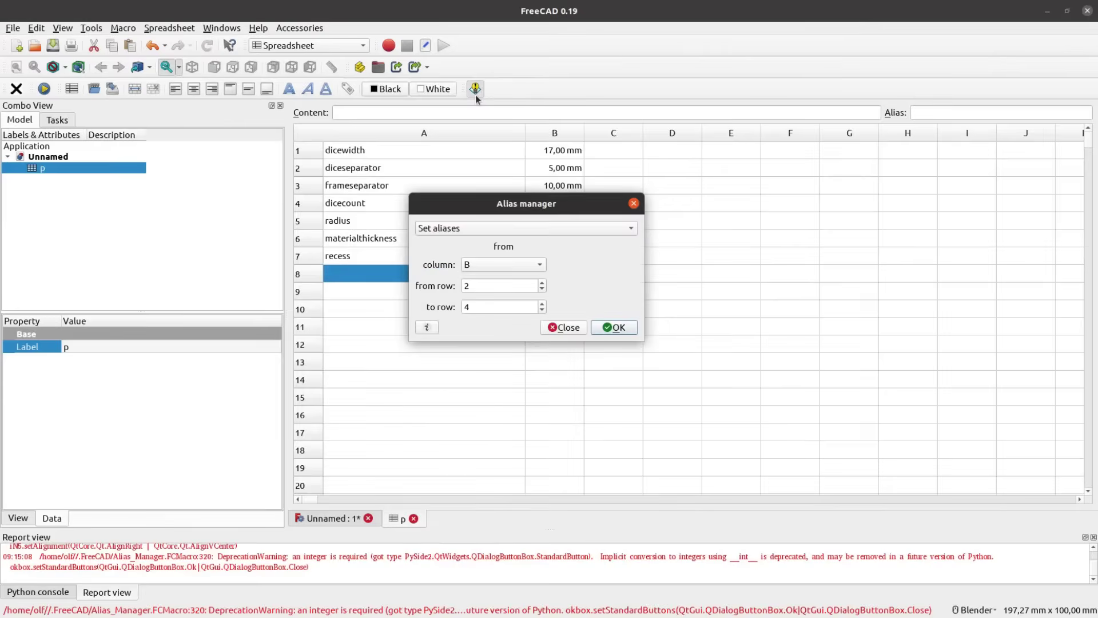
drag(548, 207, 827, 166)
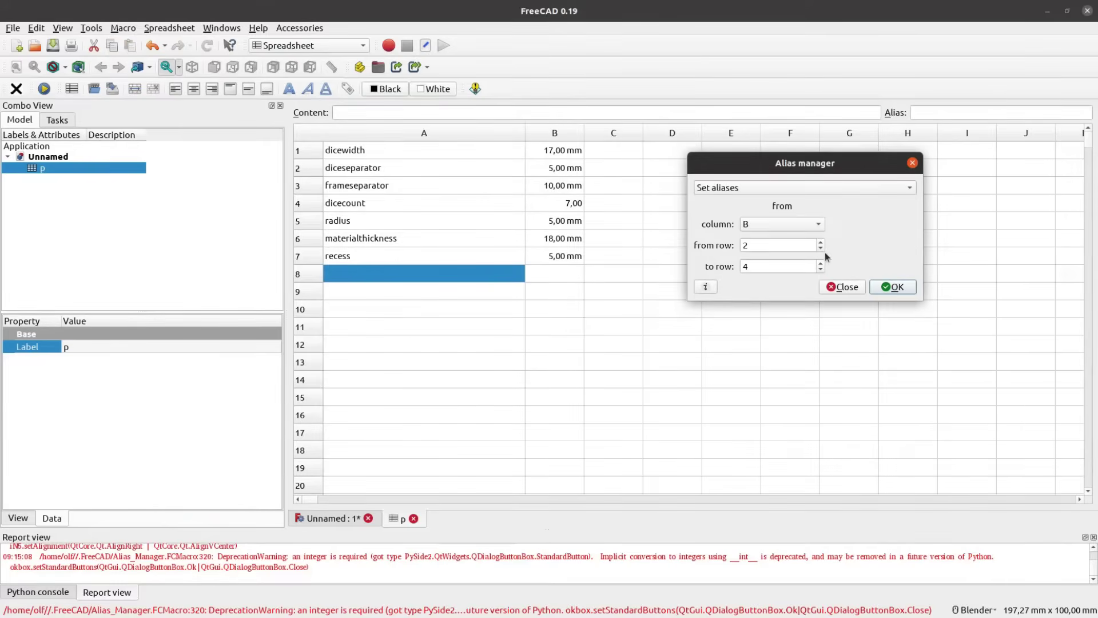
key(Tab)
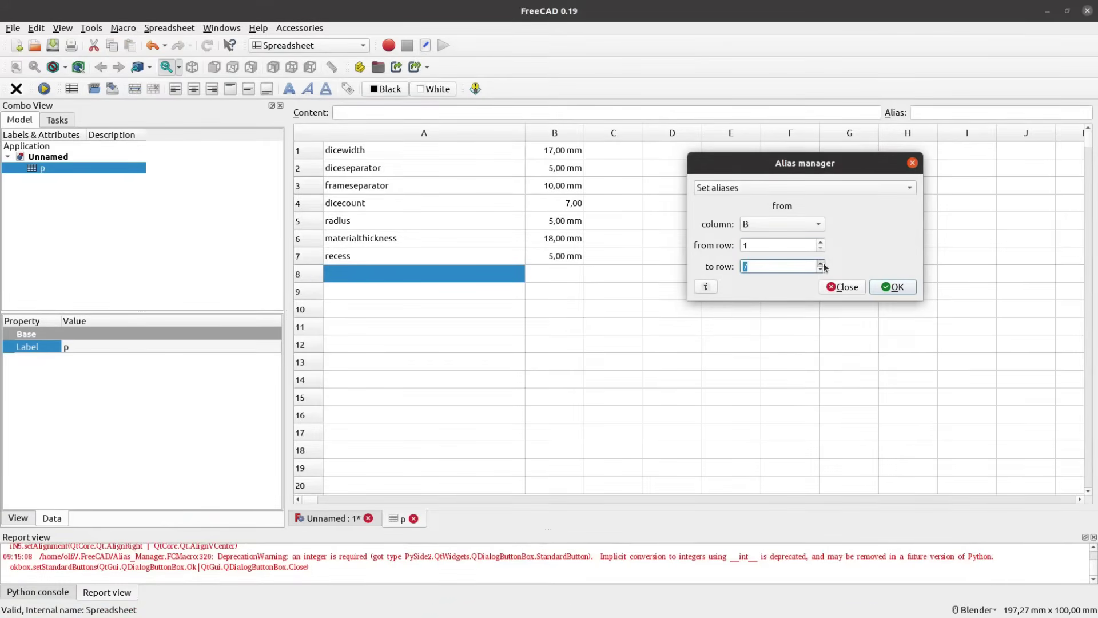
text(7)
click(892, 286)
click(839, 289)
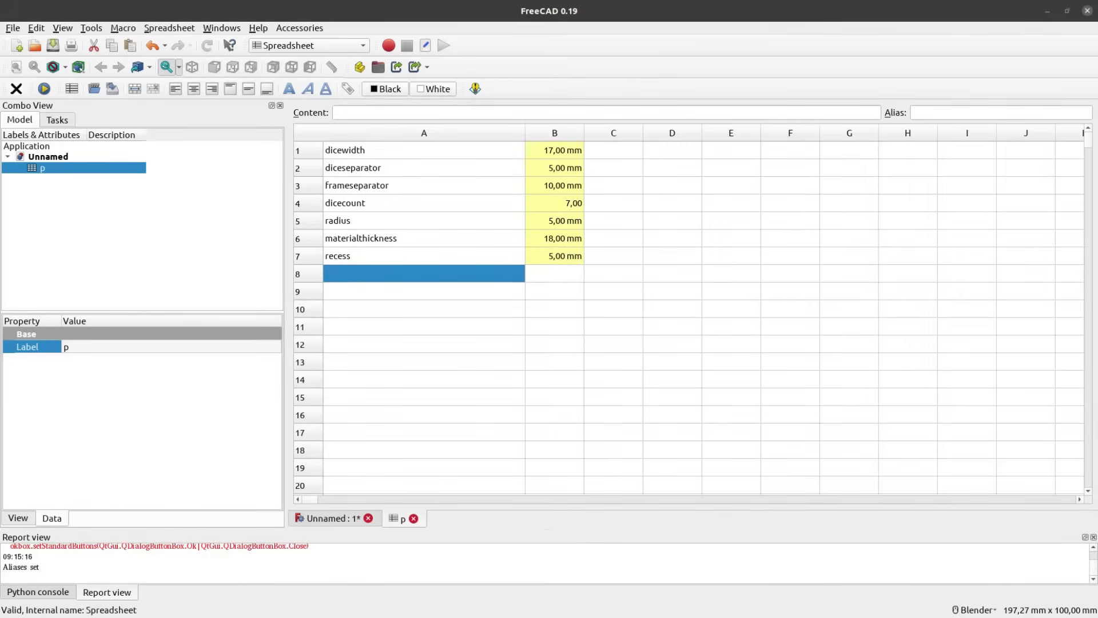
Add an arraywidth formula (149 mm) in row 8 and alias B8 as arraywidth.
click(496, 267)
text(arraywidth)
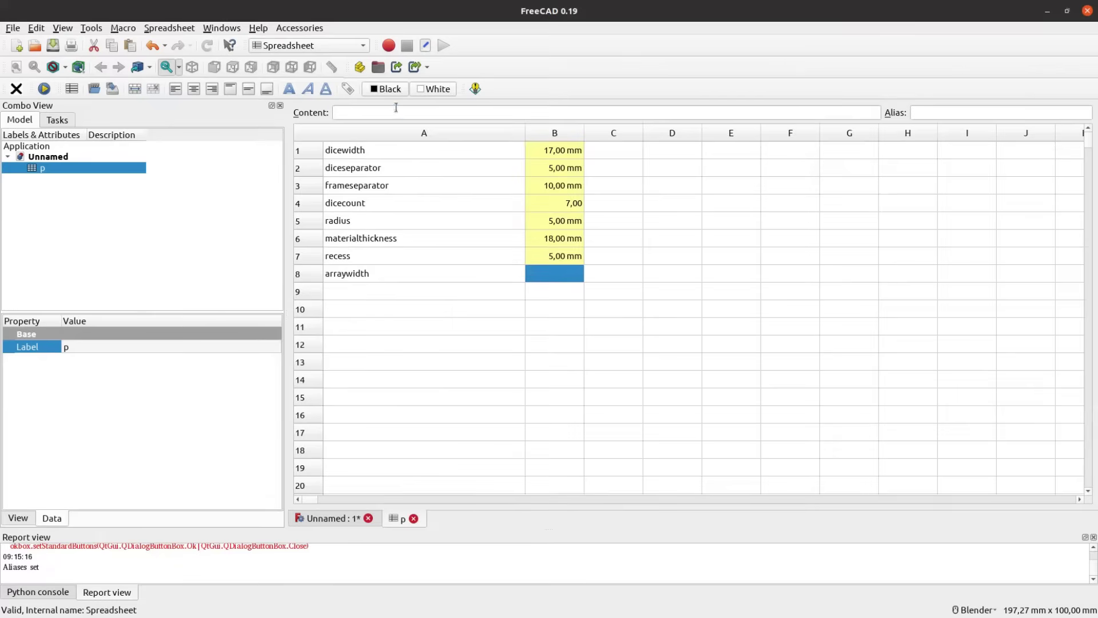
click(398, 112)
text(=dicewith * dicecount + (dicecount - 1) * diceseparator)
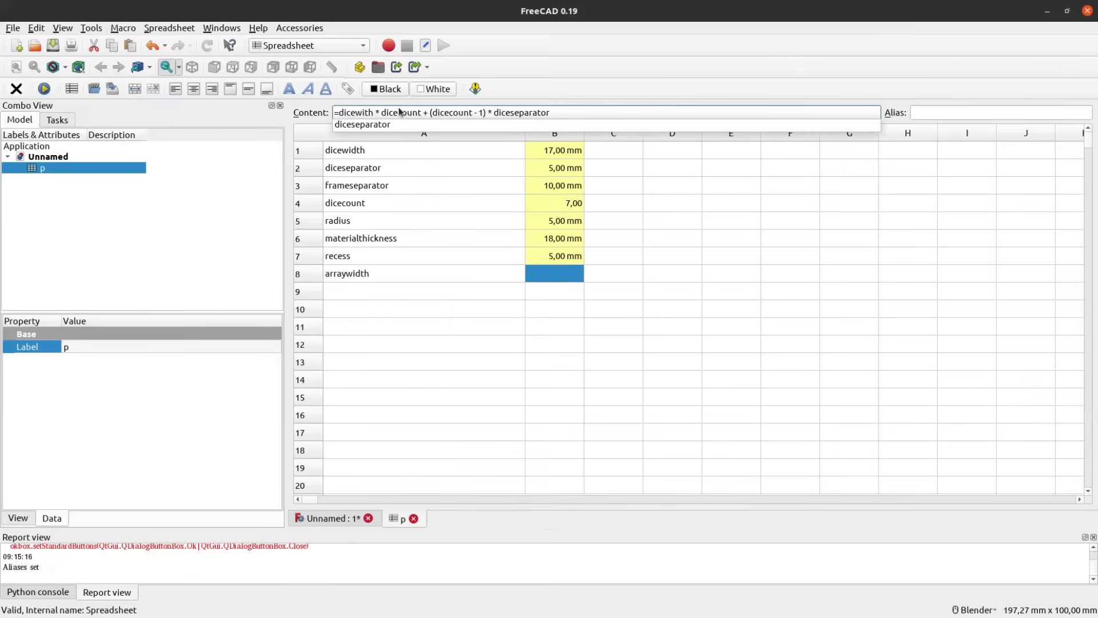
key(Return)
key(Home)
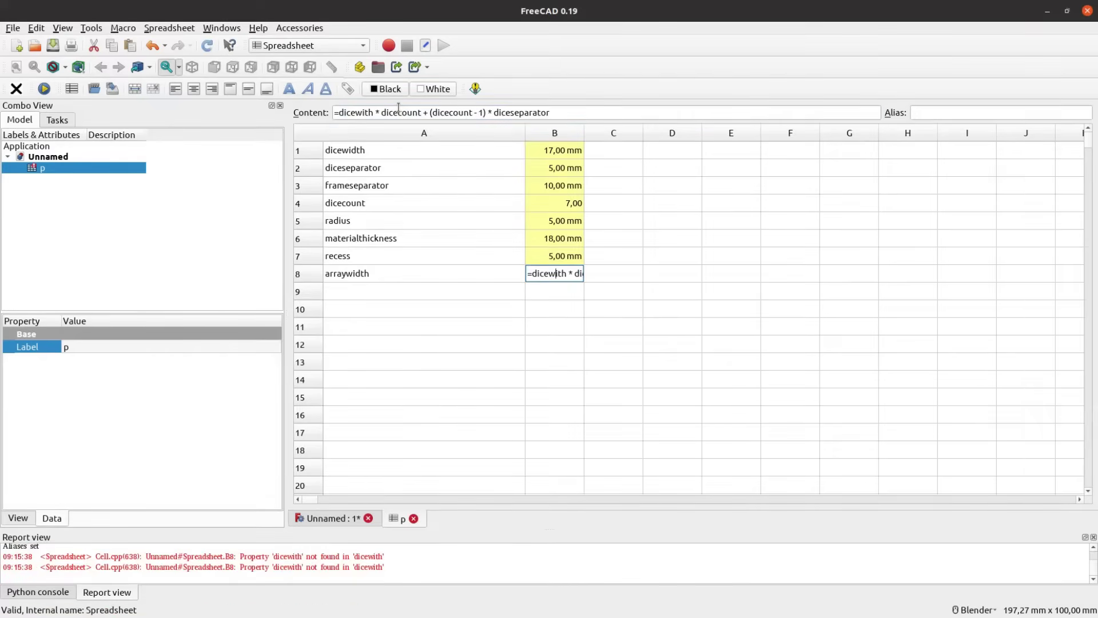
text(d)
key(Return)
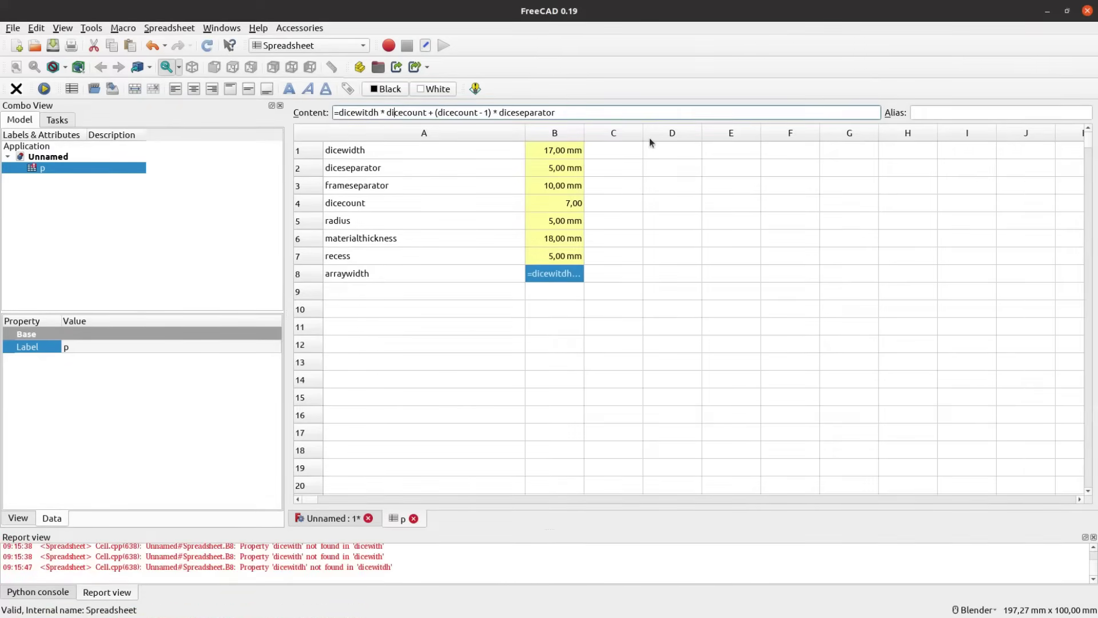
key(BackSpace)
key(BackSpace)
key(BackSpace)
text(dth)
key(Return)
key(Up)
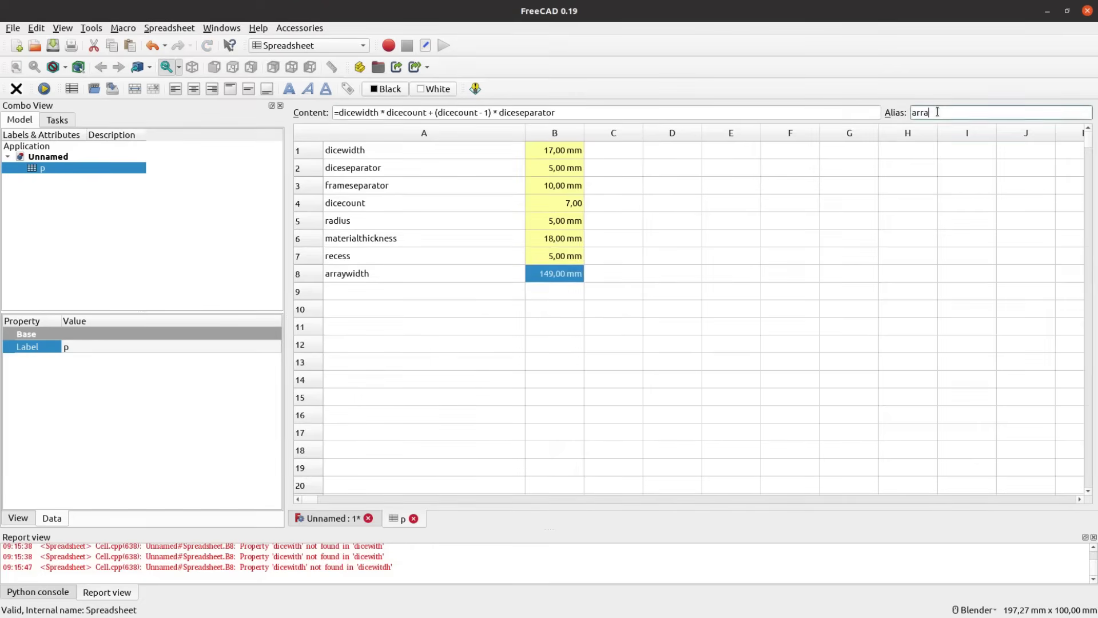
text(ywidth)
key(Return)
Add a framewidth parameter (169 mm) in row 9 and alias B9 as framewidth.
key(Down)
key(Left)
text(framwidth)
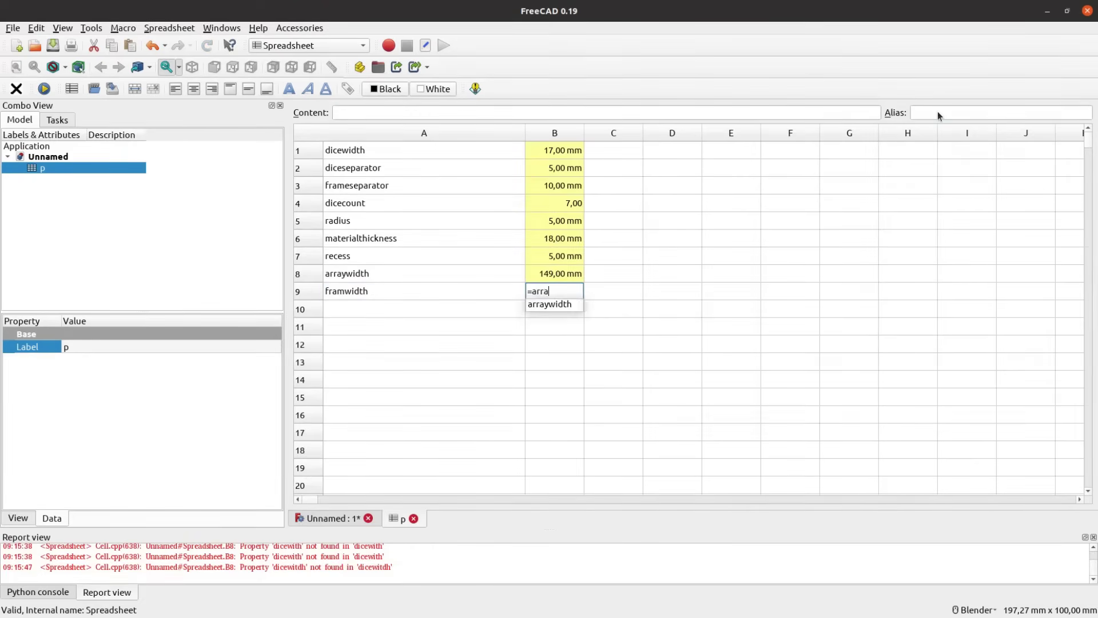
key(Up)
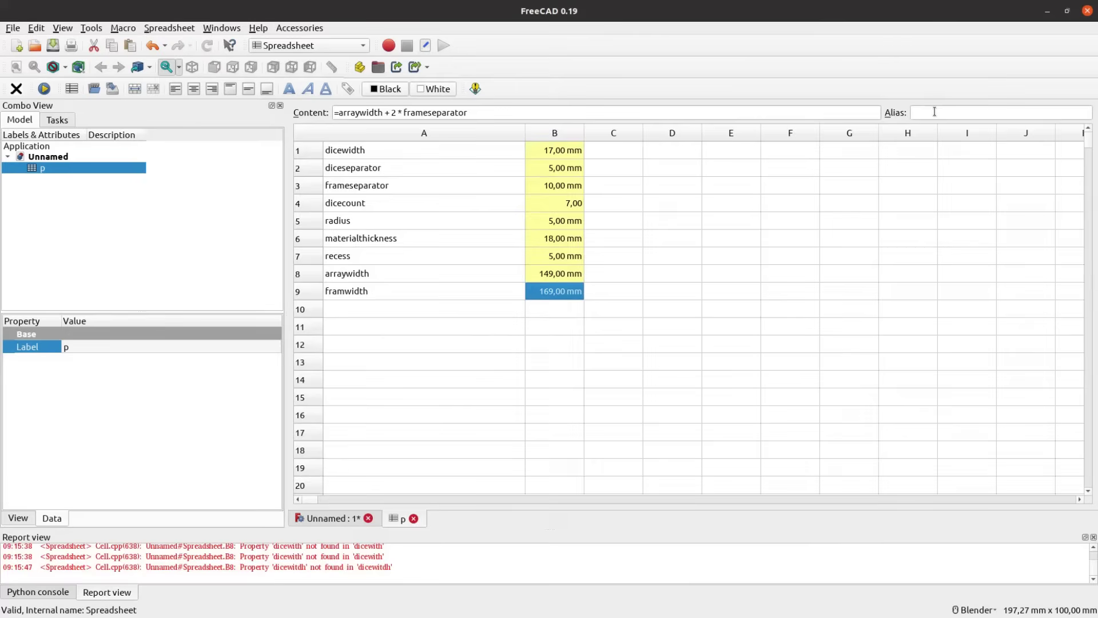
key(Left)
text(e)
key(Return)
key(Up)
key(Right)
text(dth)
key(Return)
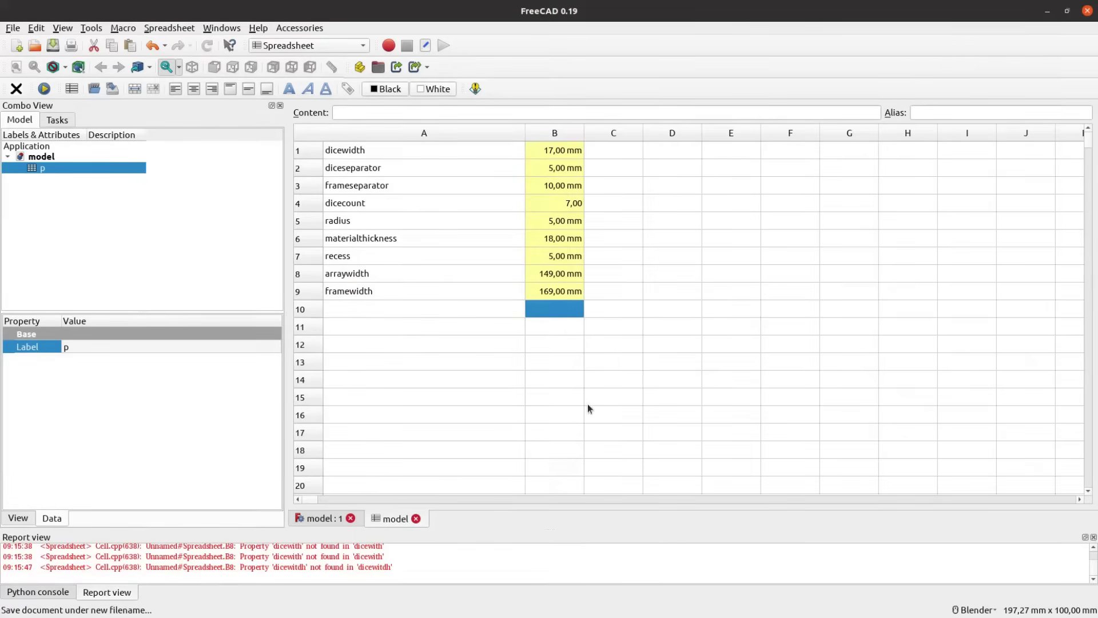
Start a sketch on the XY plane in a new Part Design body.
click(335, 521)
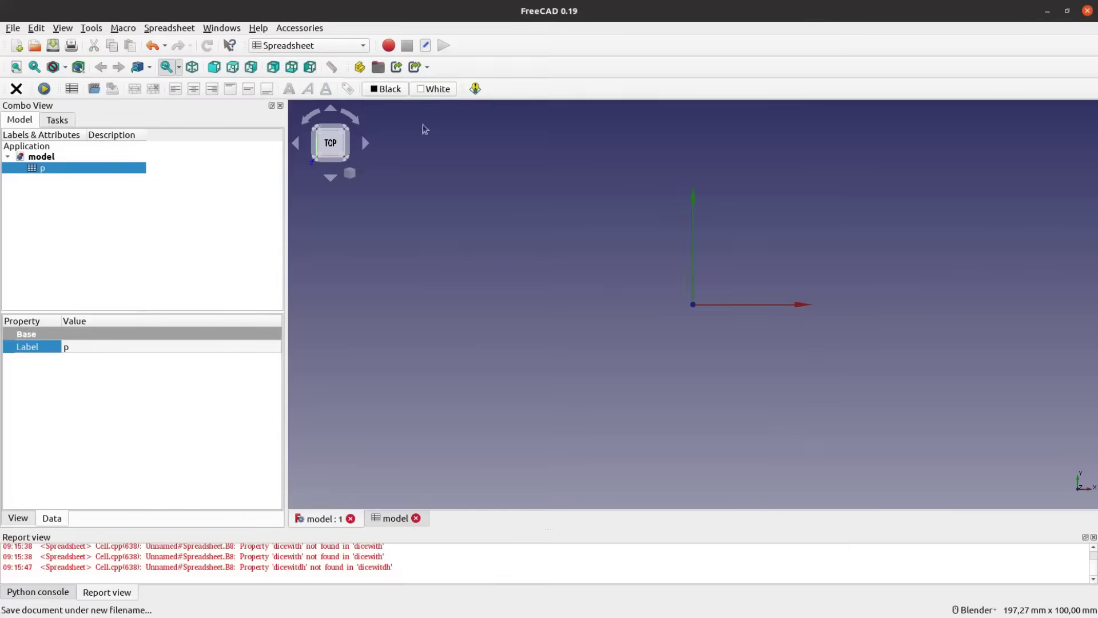
click(338, 45)
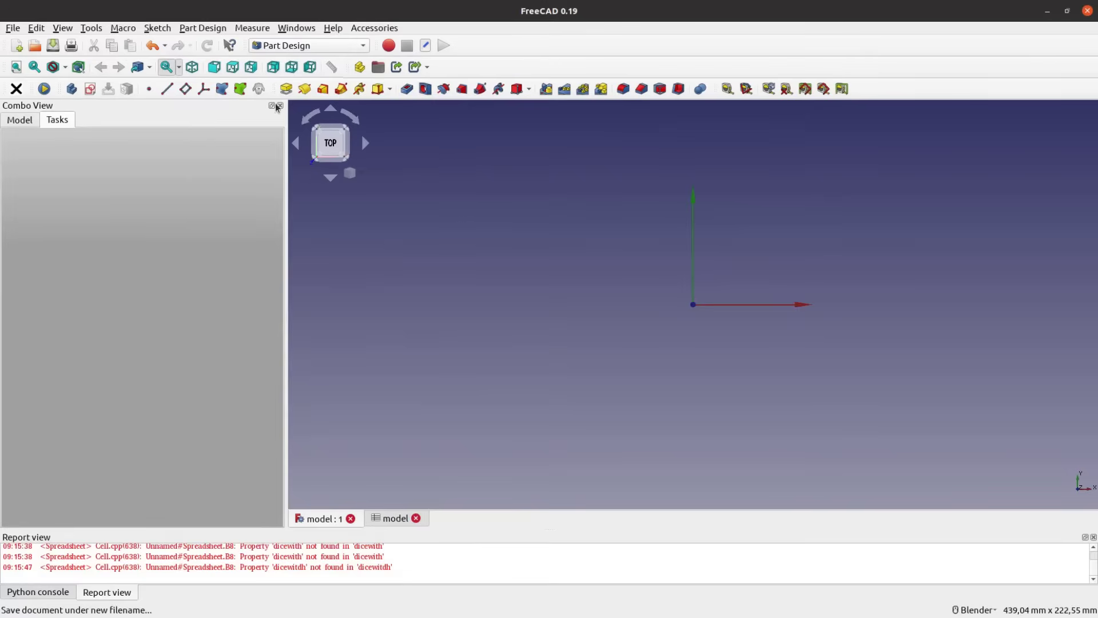
click(71, 89)
click(85, 192)
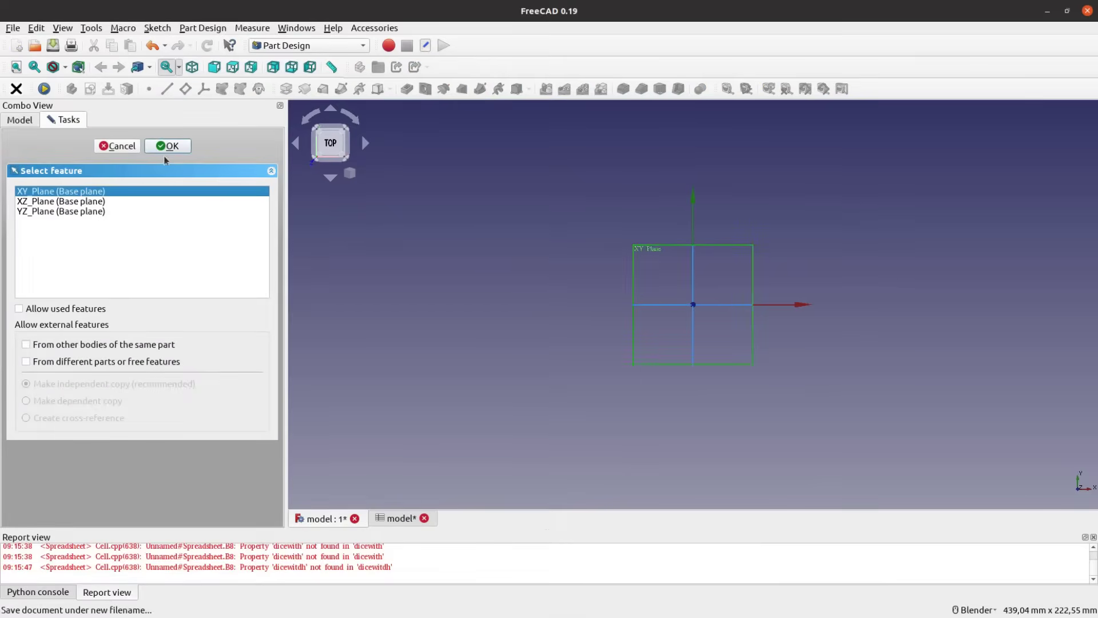
click(164, 150)
Draw a rectangle from the origin and make its edges equal to form a square.
shift+middle_drag(627, 256, 476, 342)
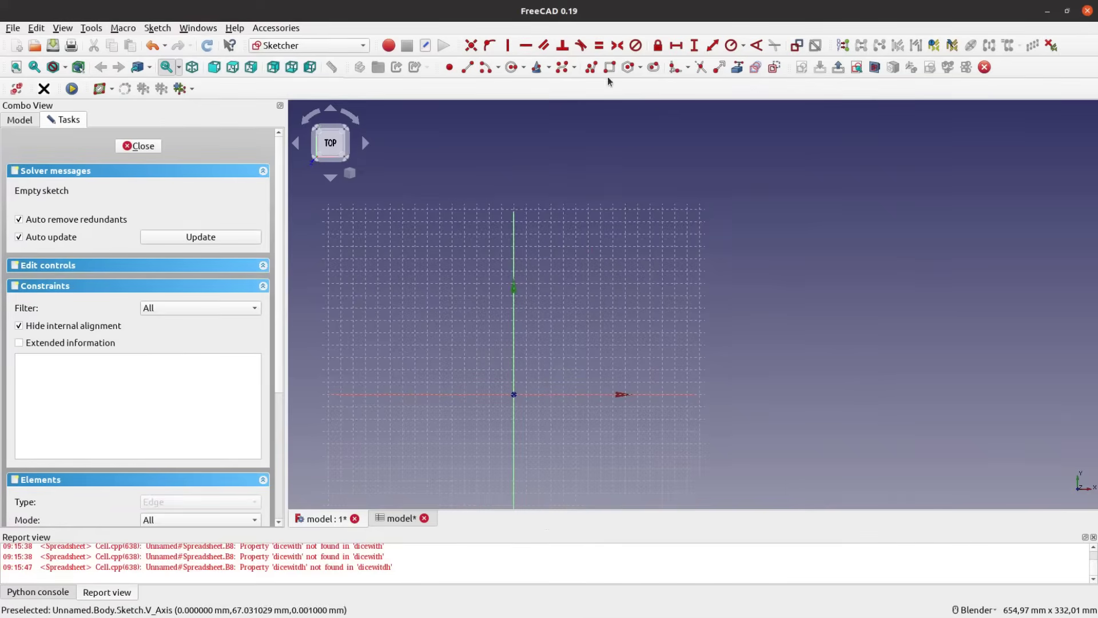
click(513, 394)
click(668, 257)
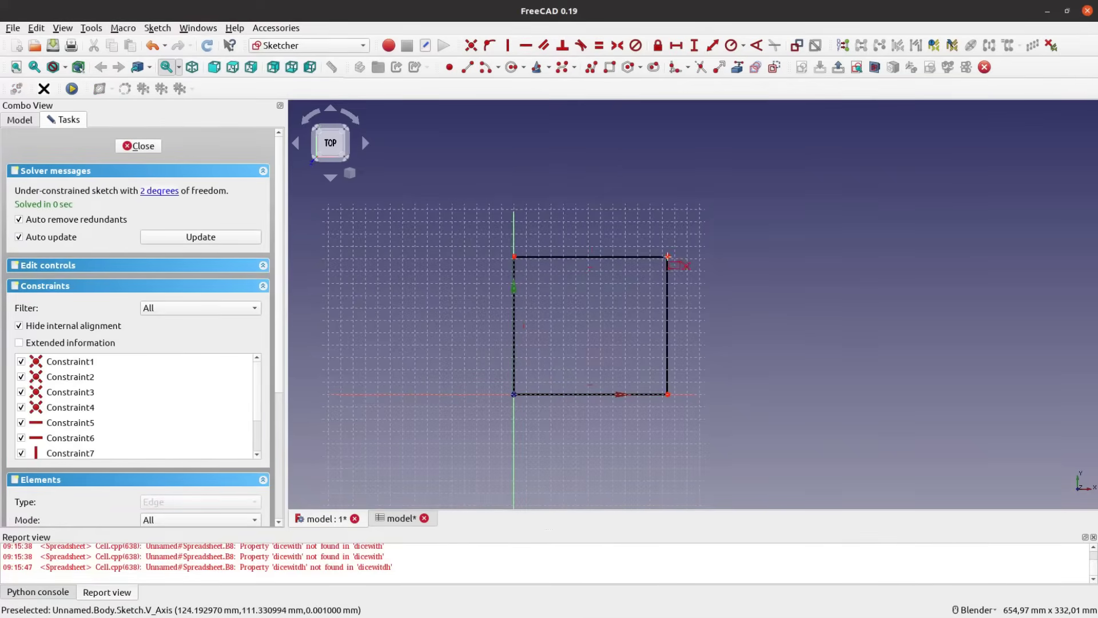
click(630, 257)
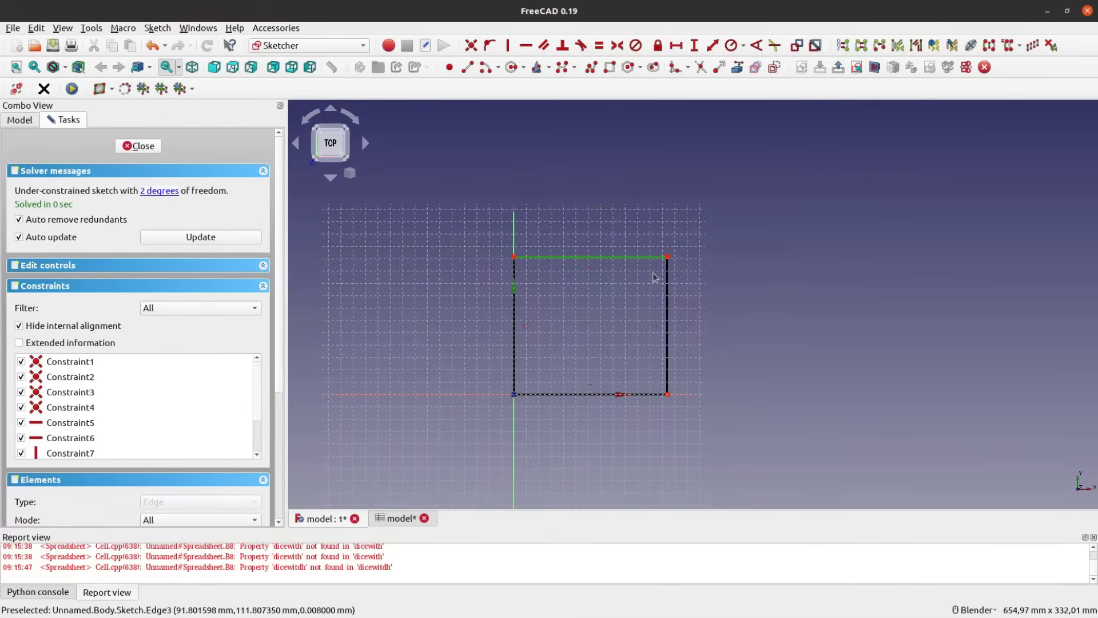
click(599, 51)
Constrain the square's side length to Spreadsheet.dicewidth and close the sketch.
click(568, 398)
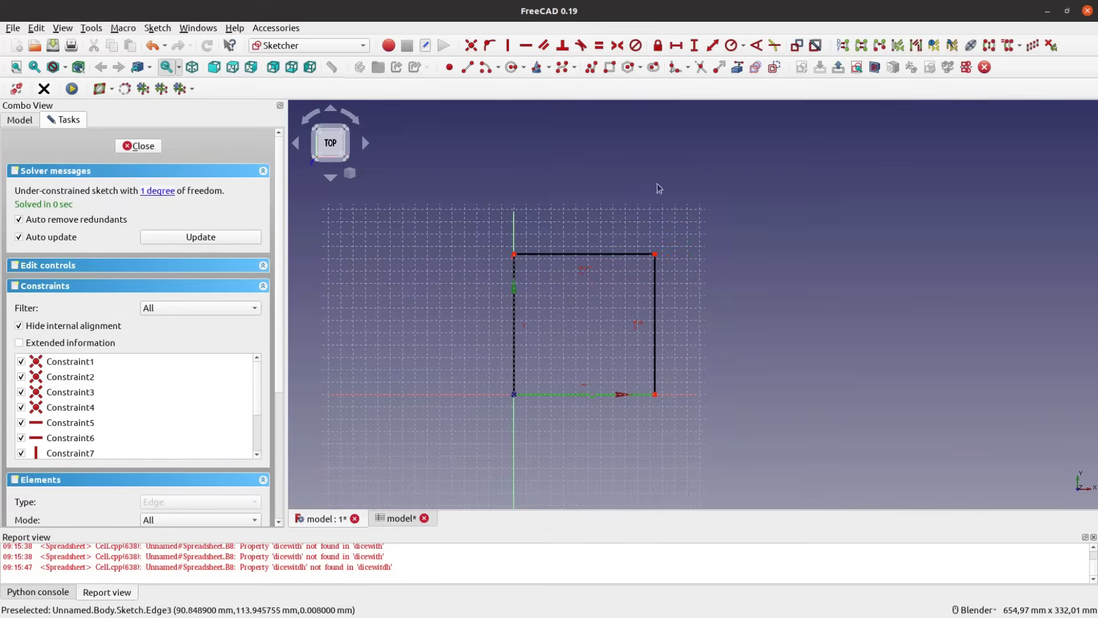
click(690, 49)
click(644, 289)
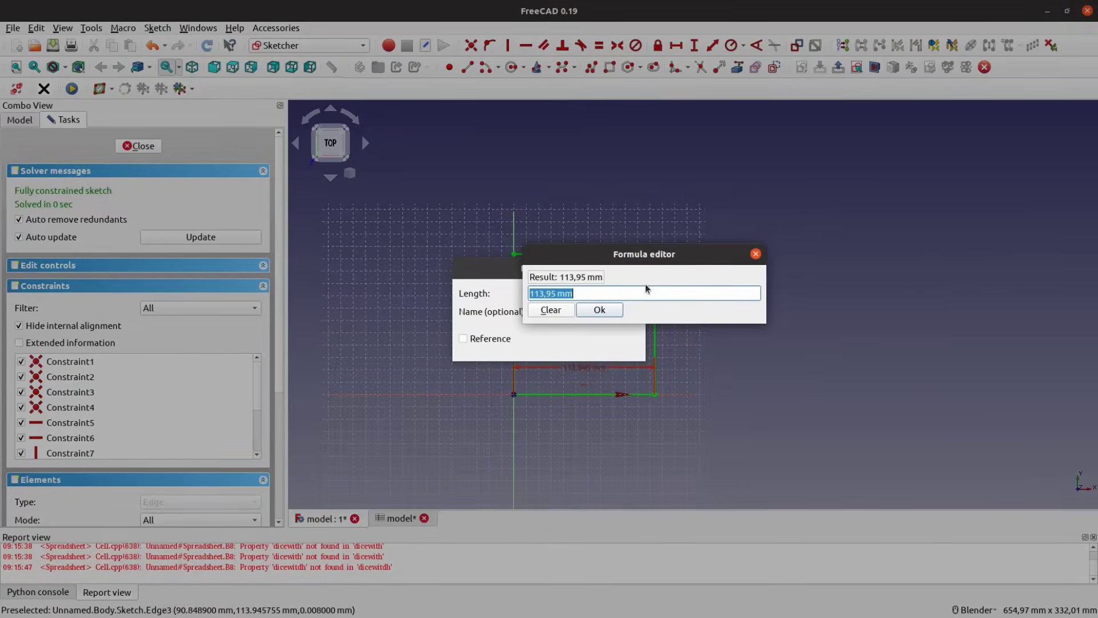
text(dicewidth)
key(BackSpace)
key(BackSpace)
key(BackSpace)
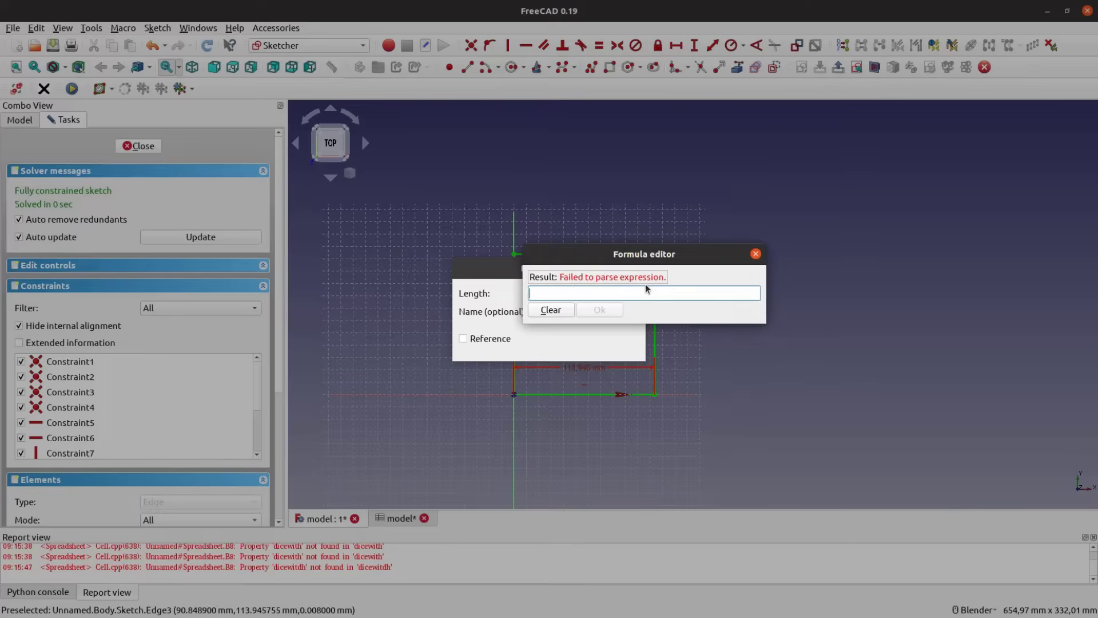
text(Spreadsheet.dicewidth)
key(Return)
key(Return)
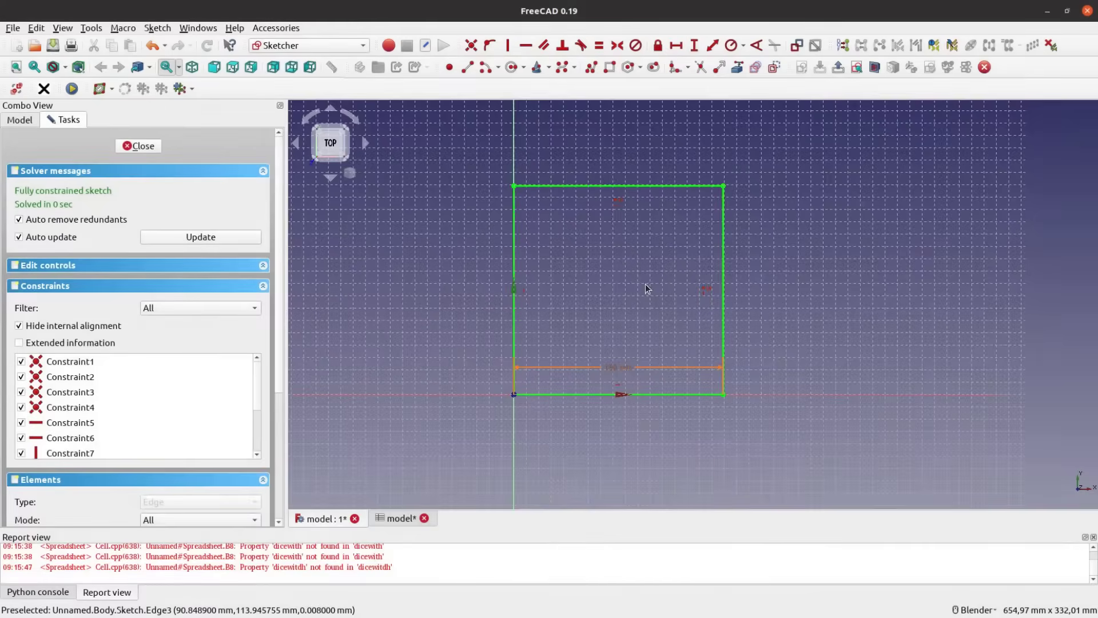
click(150, 146)
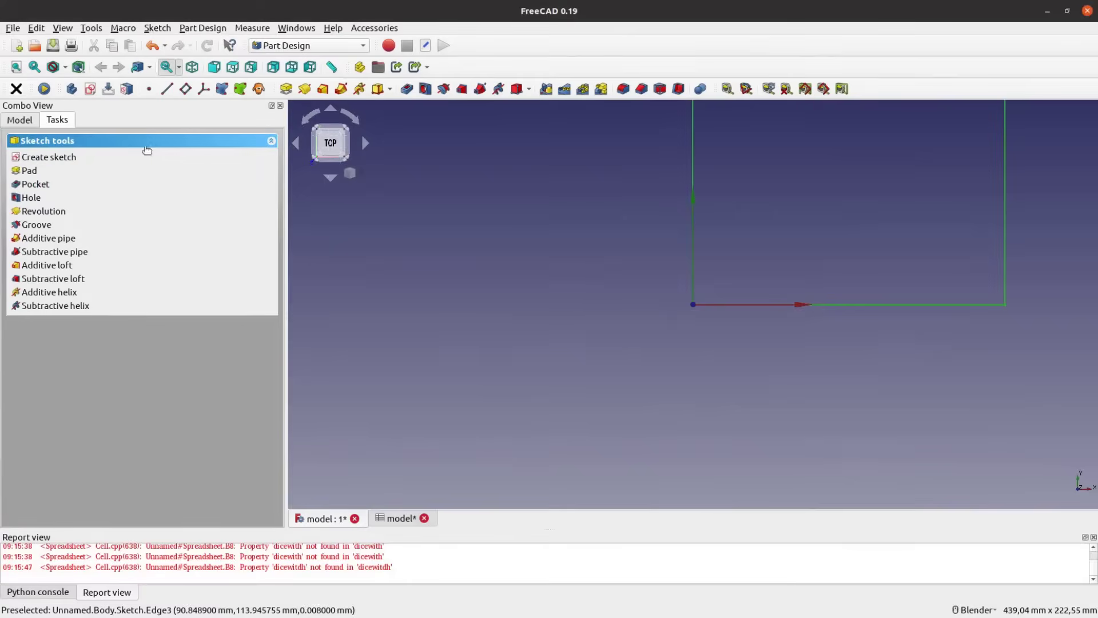
Pad the square sketch with length =<<p>>.materialthickness (18 mm).
click(33, 170)
text(=<<)
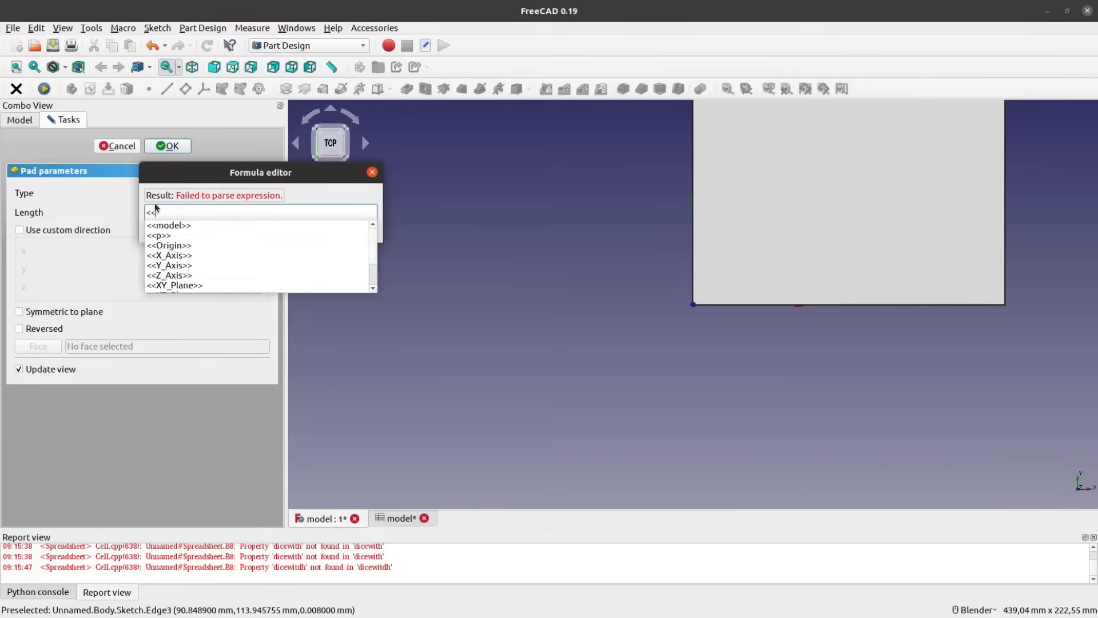
text(p>>.m)
key(Down)
key(Return)
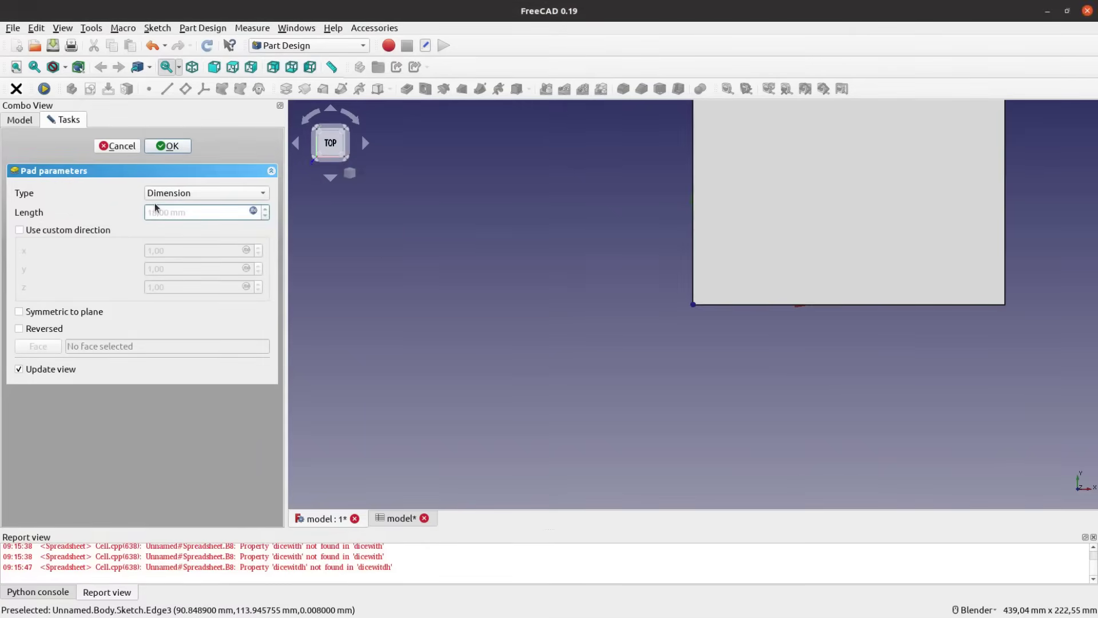
click(186, 149)
Fillet the four vertical corner edges with radius <<p>>.radius.
mouse_move(681, 252)
middle_down()
mouse_move(704, 212)
mouse_move(521, 320)
middle_up()
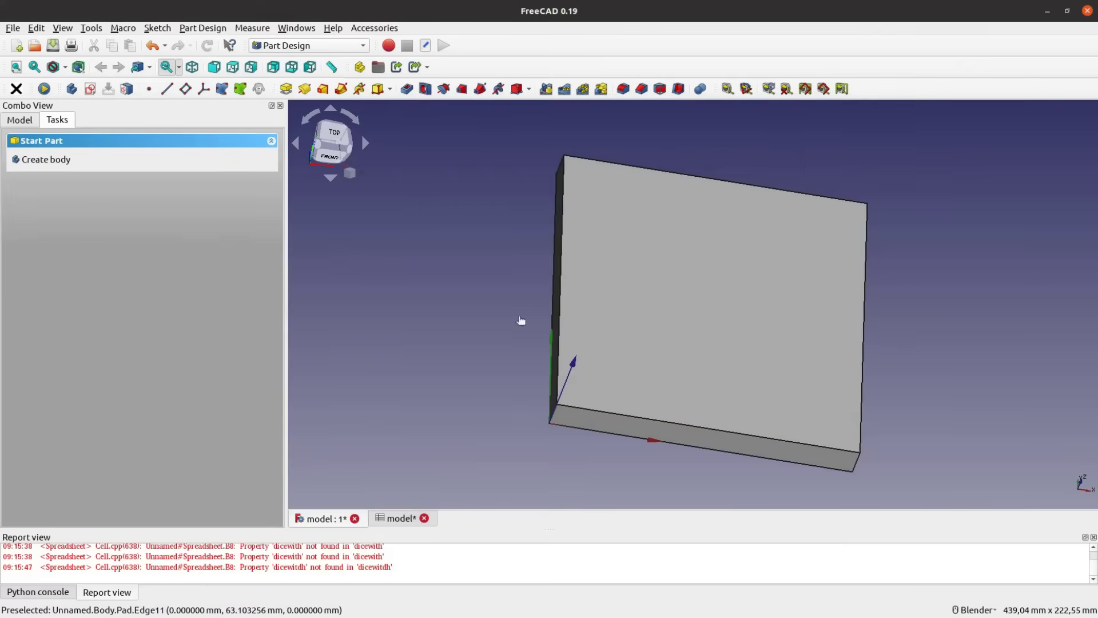
click(553, 416)
middle_drag(553, 416, 403, 221)
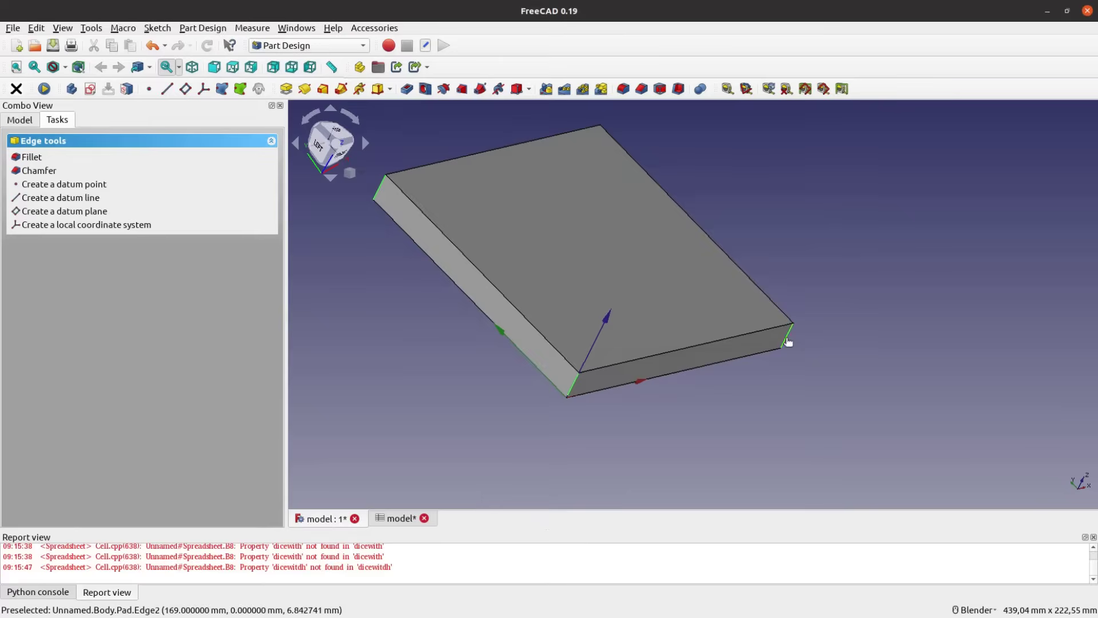
mouse_move(789, 342)
middle_down()
mouse_move(733, 270)
mouse_move(658, 321)
mouse_move(575, 236)
mouse_move(618, 212)
mouse_move(627, 186)
middle_up()
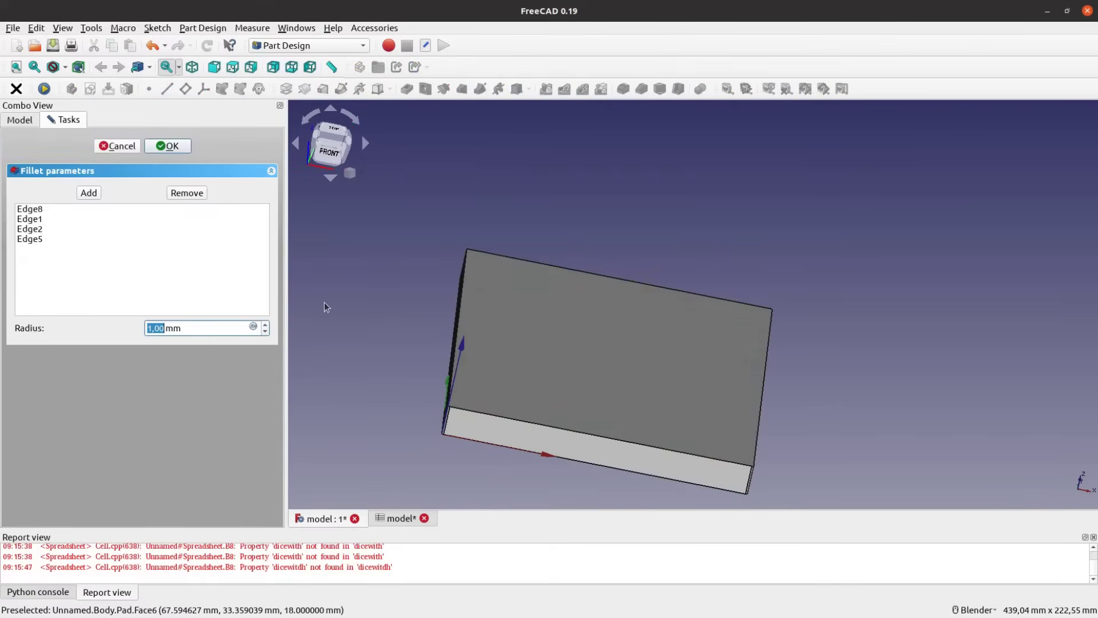
key(equal)
text(<<p>>.ra)
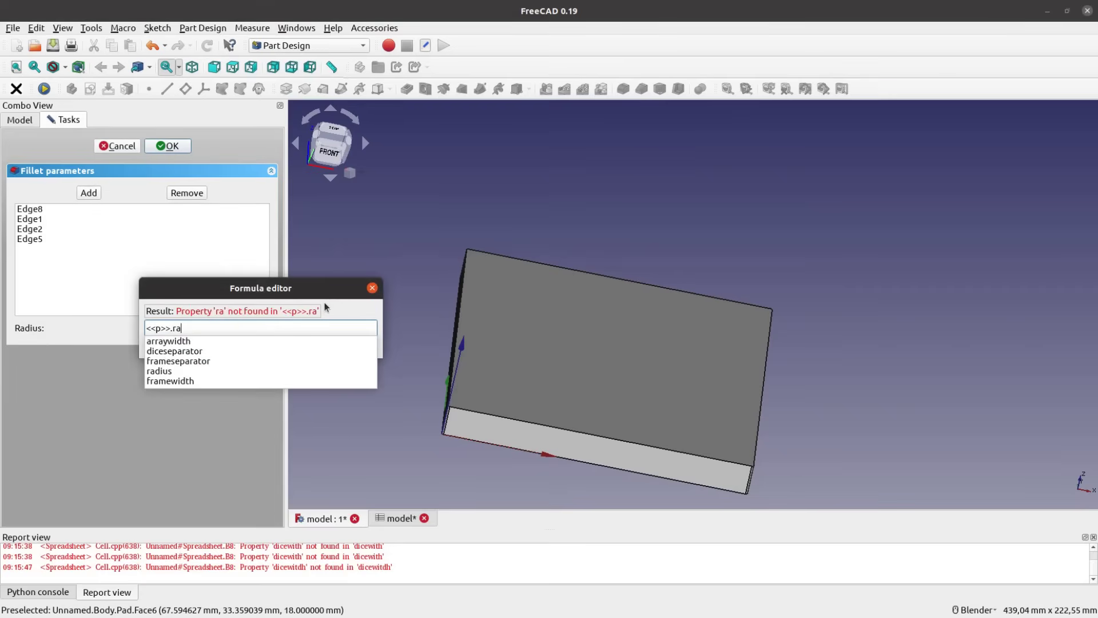
text(dius)
key(Return)
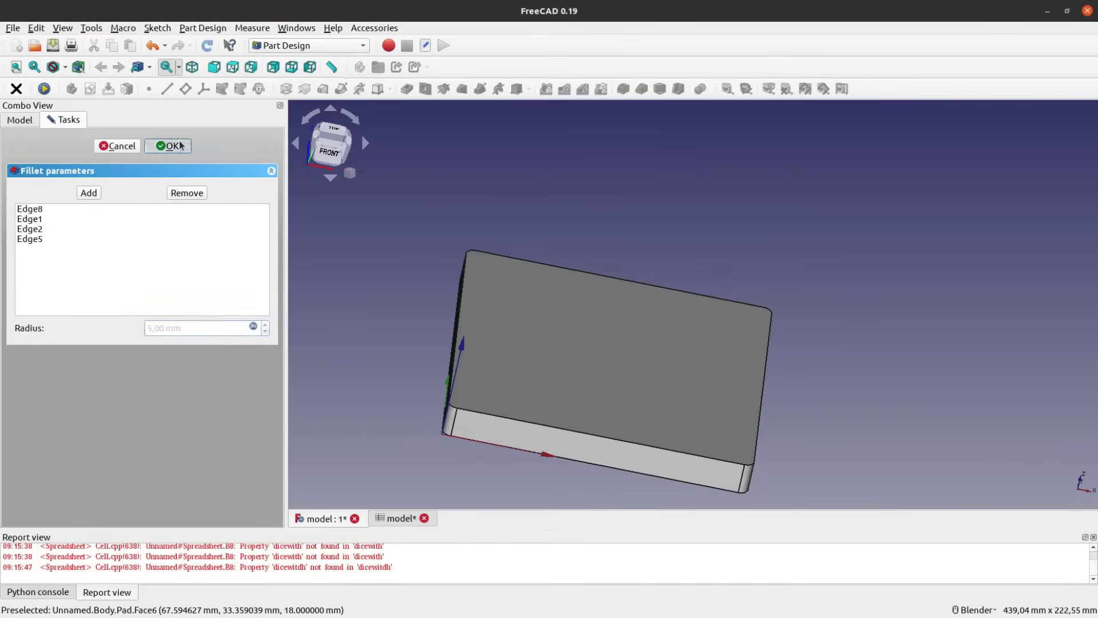
key(Return)
Reverse the Pad direction in the Pad feature's settings.
middle_drag(326, 309, 395, 218)
click(19, 119)
click(59, 200)
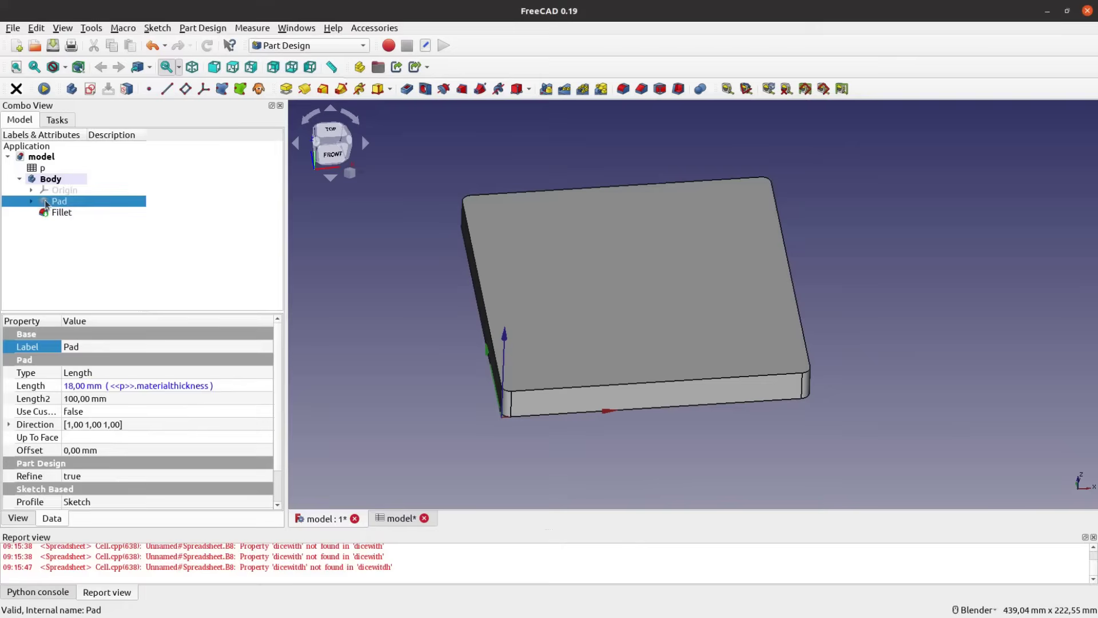
double_click(59, 201)
click(22, 257)
click(169, 146)
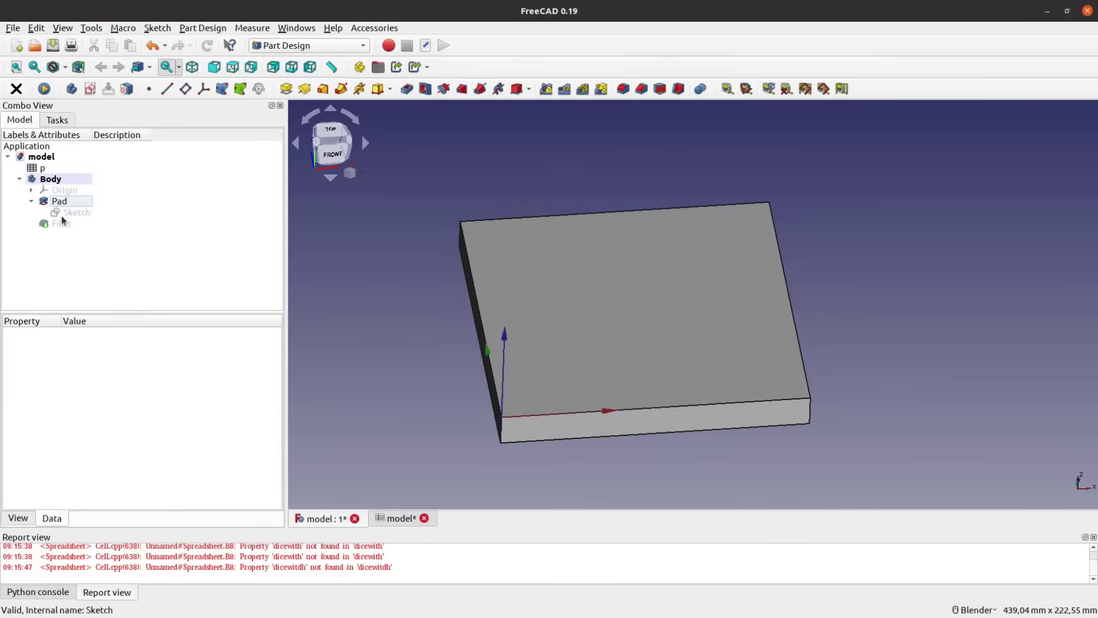
click(62, 223)
click(380, 249)
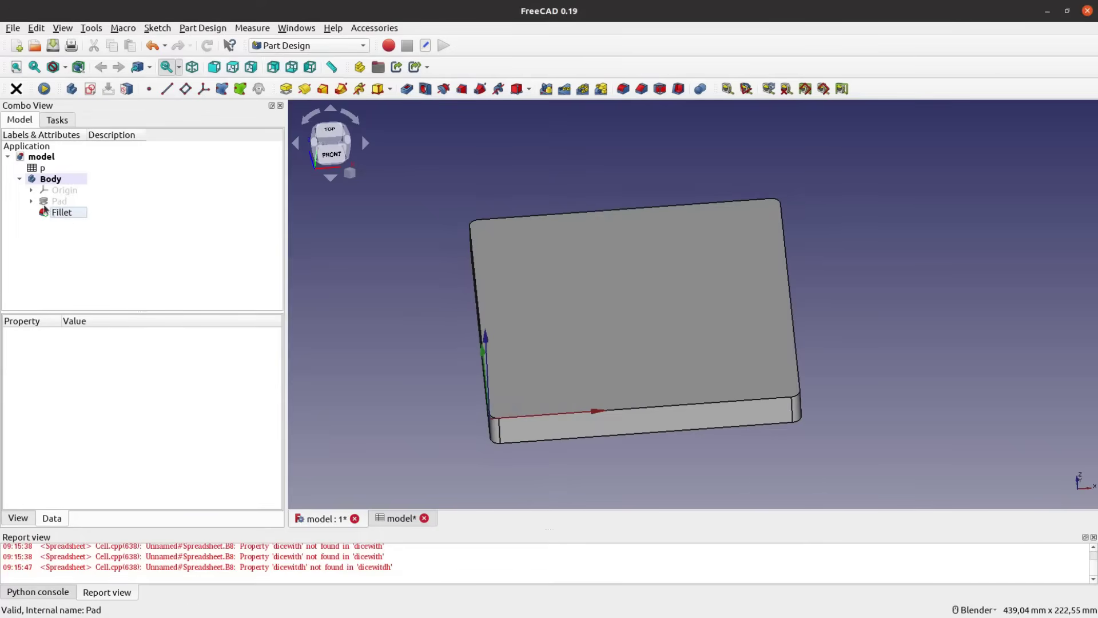
Sketch a small equal-sided rectangle on the XY plane.
click(91, 94)
click(48, 189)
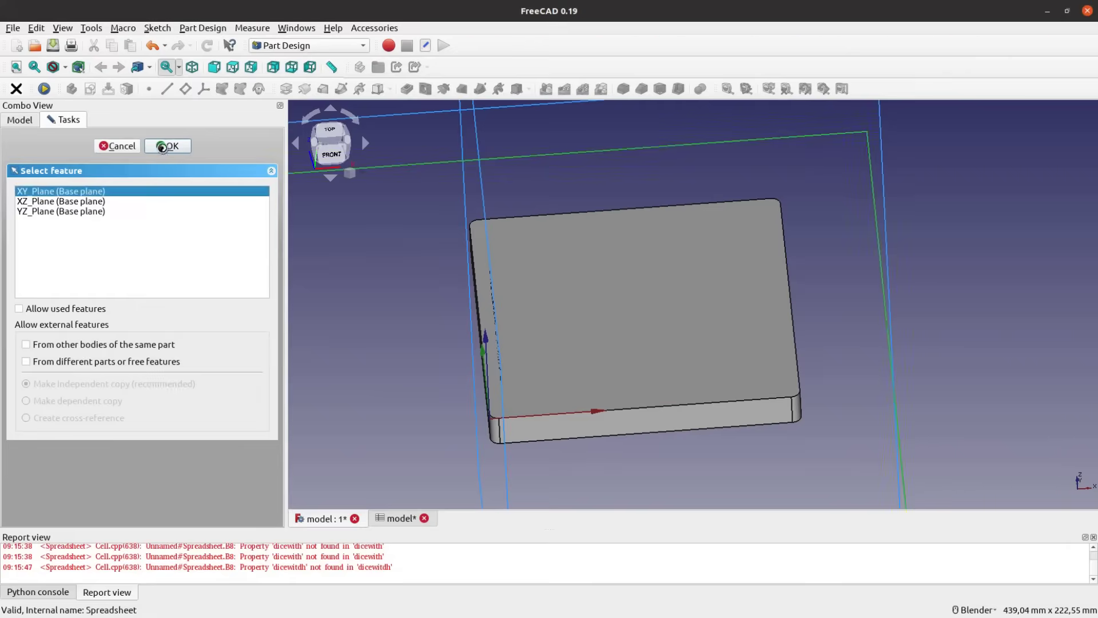
click(167, 146)
click(410, 398)
click(480, 334)
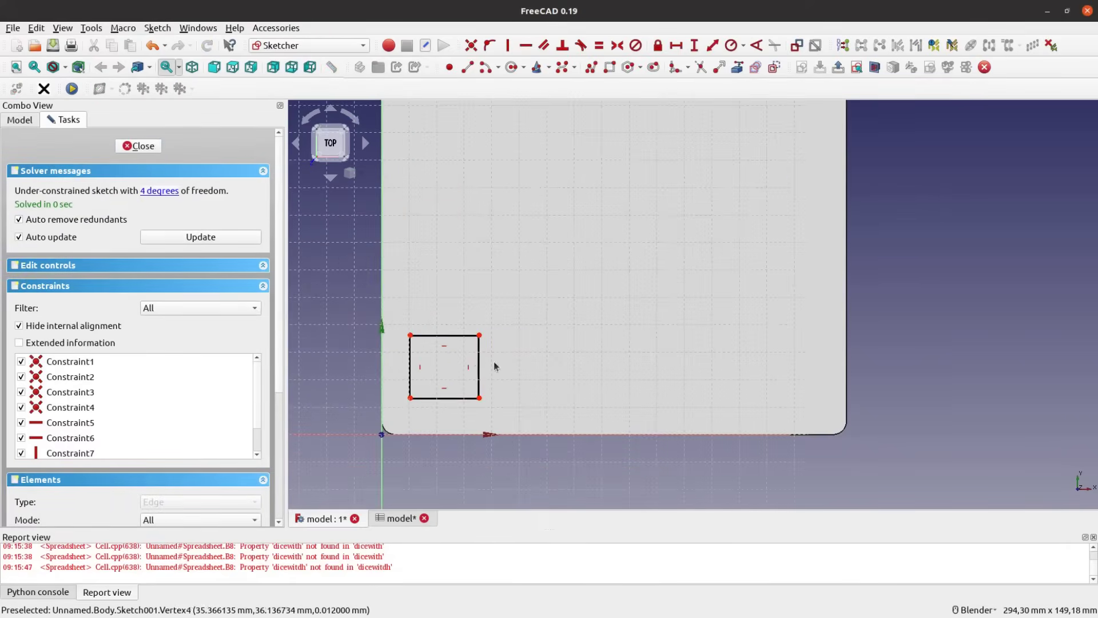
click(601, 49)
Set the square's side length to the spreadsheet dice width, 17 mm.
click(448, 335)
key(l)
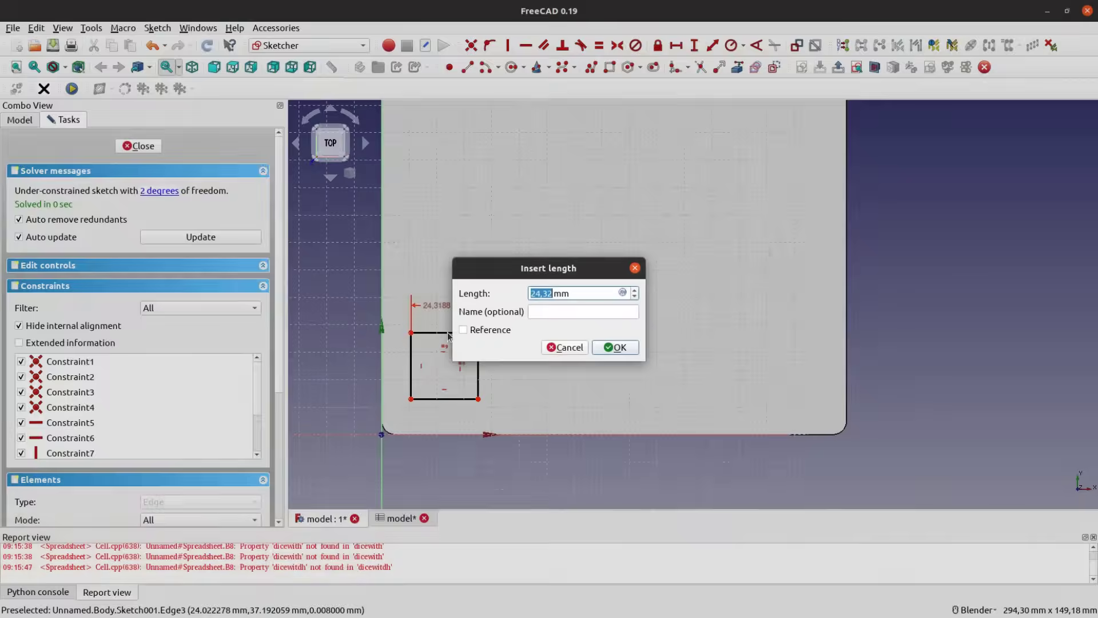
key(equal)
text(<<p>>.di)
key(Escape)
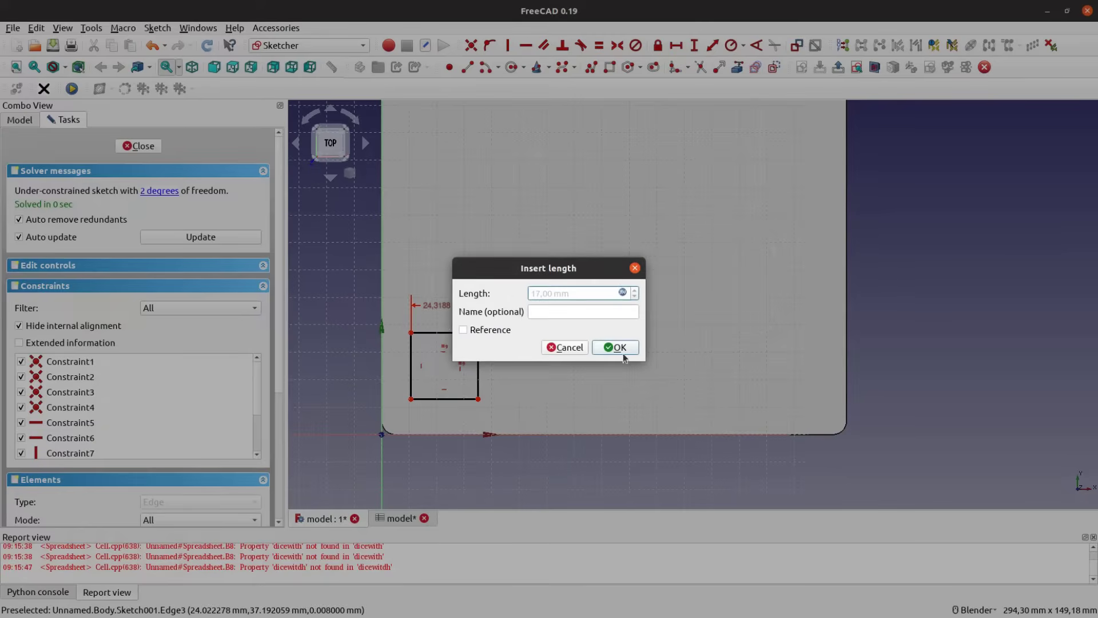
click(623, 354)
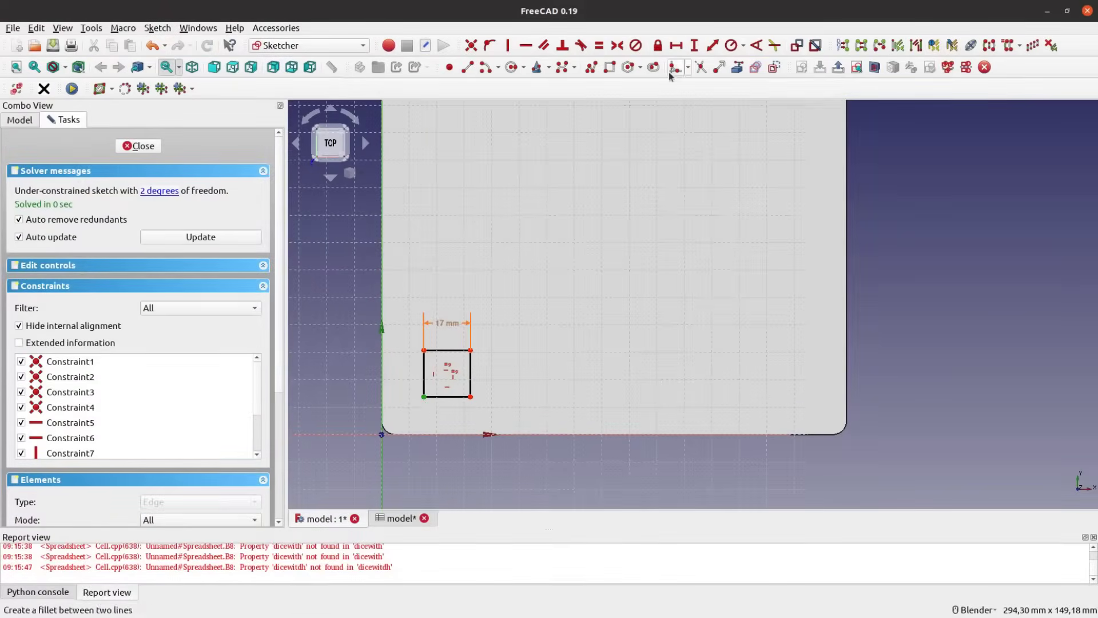
Offset the square 10 mm from the left edge using <<p>>.Frameseparator.
click(676, 46)
key(equal)
text(<<p>>.Frameseparator)
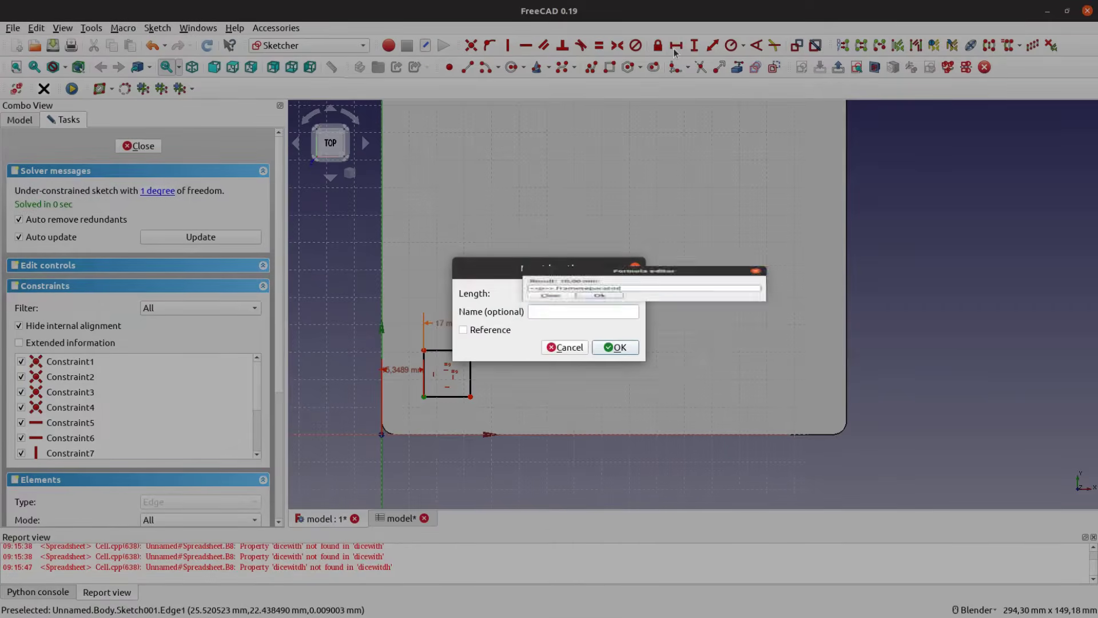
key(Return)
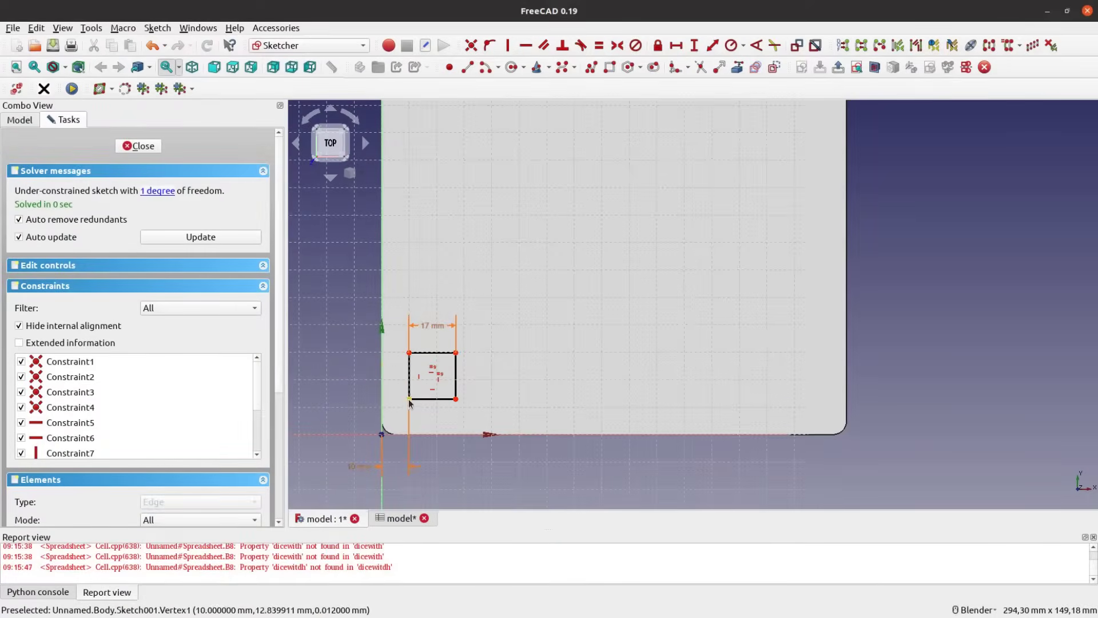
Place the square 10 mm above the bottom edge with <<p>>.frameseparator and close the sketch.
click(695, 46)
key(equal)
text(<<p>>.frameseparator)
key(Return)
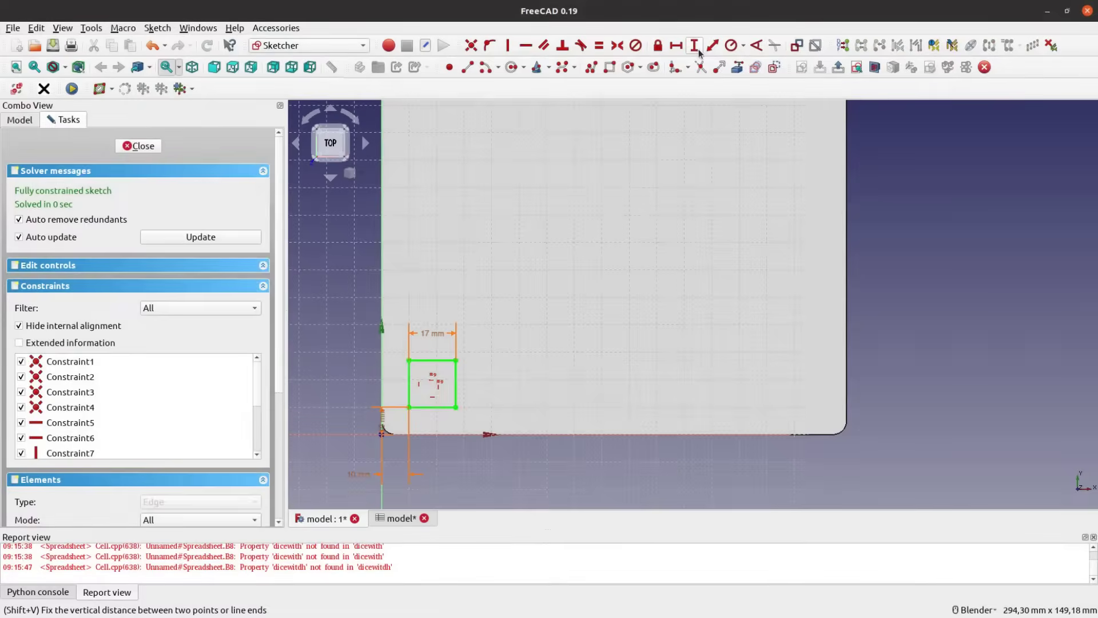
key(Escape)
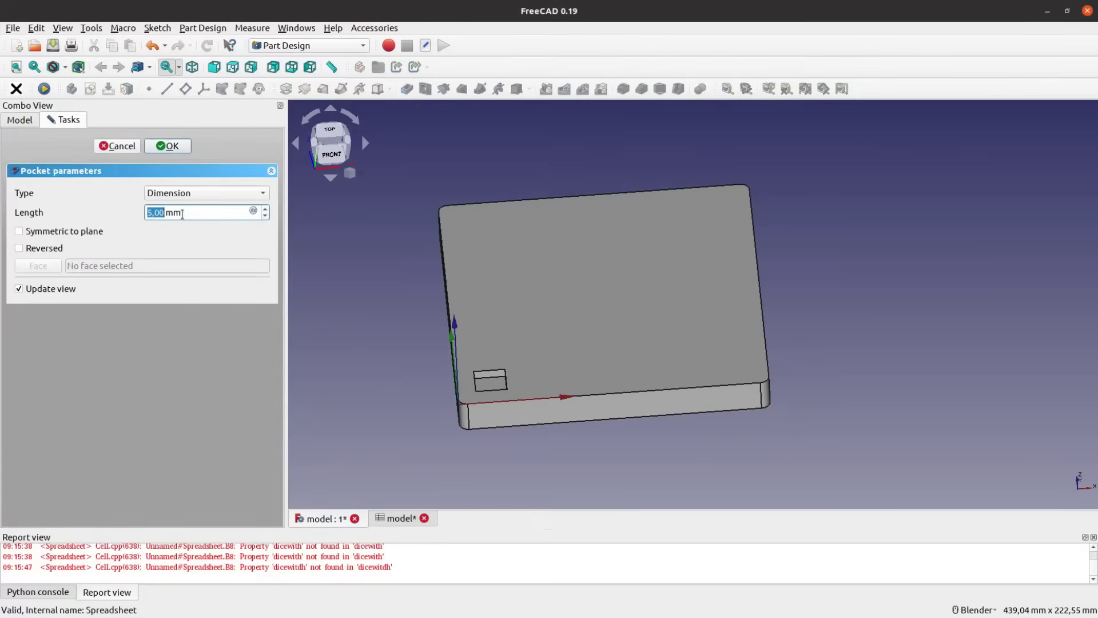
Pocket the square into the plate with depth =<<p>>.recess.
key(equal)
text(<<p>>.recess)
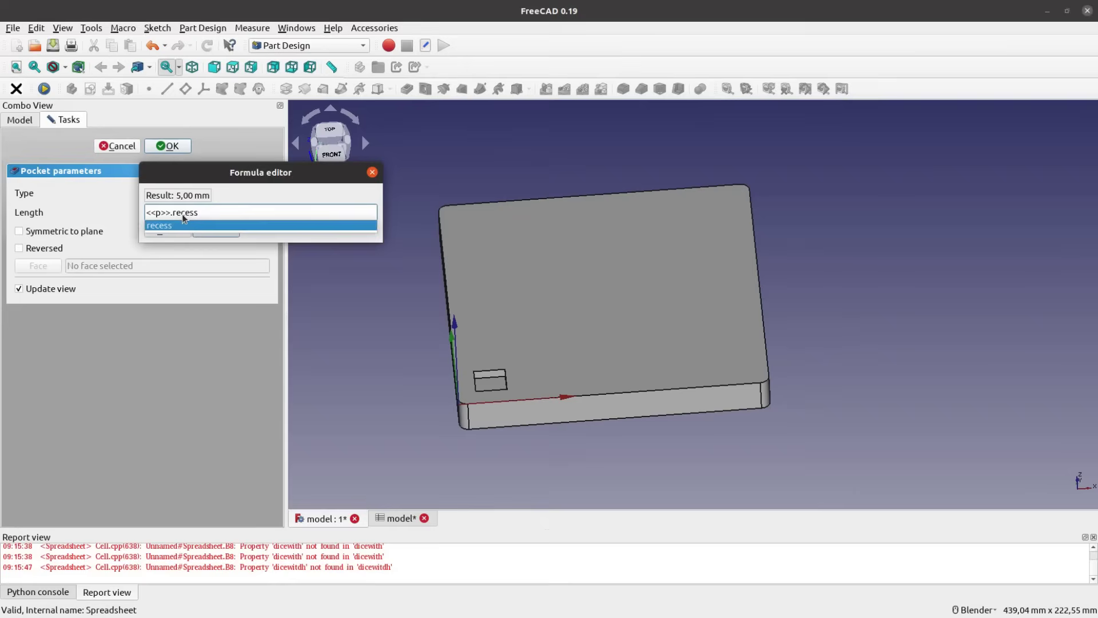
key(Return)
key(Return)
click(170, 150)
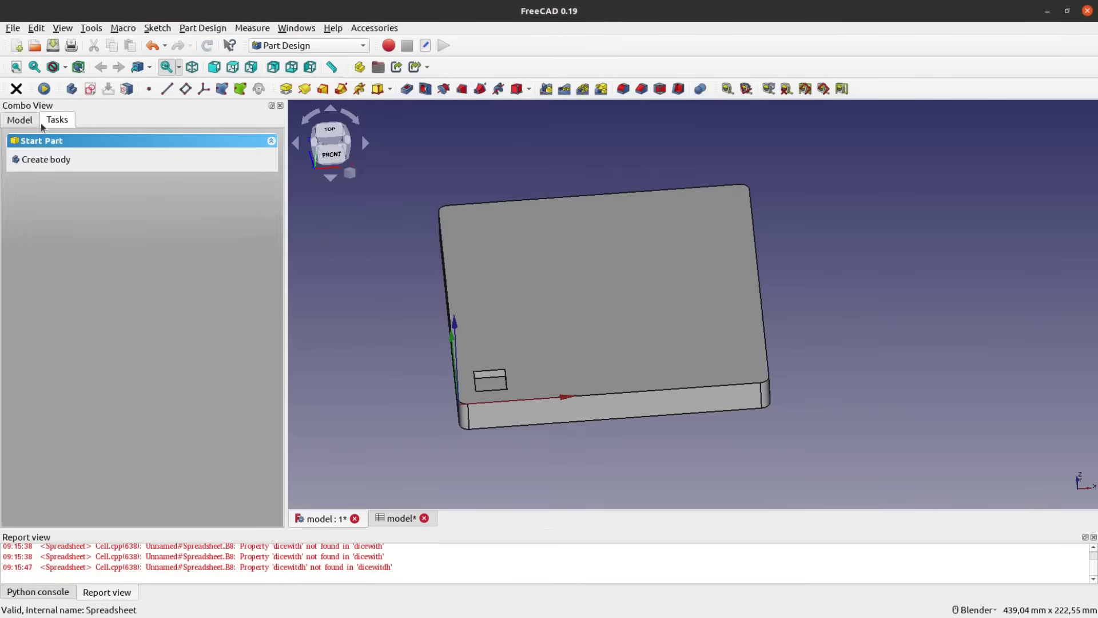
Start a MultiTransform with a linear pattern of length arraywidth−dicewidth and dicecount occurrences.
click(600, 91)
right_click(94, 343)
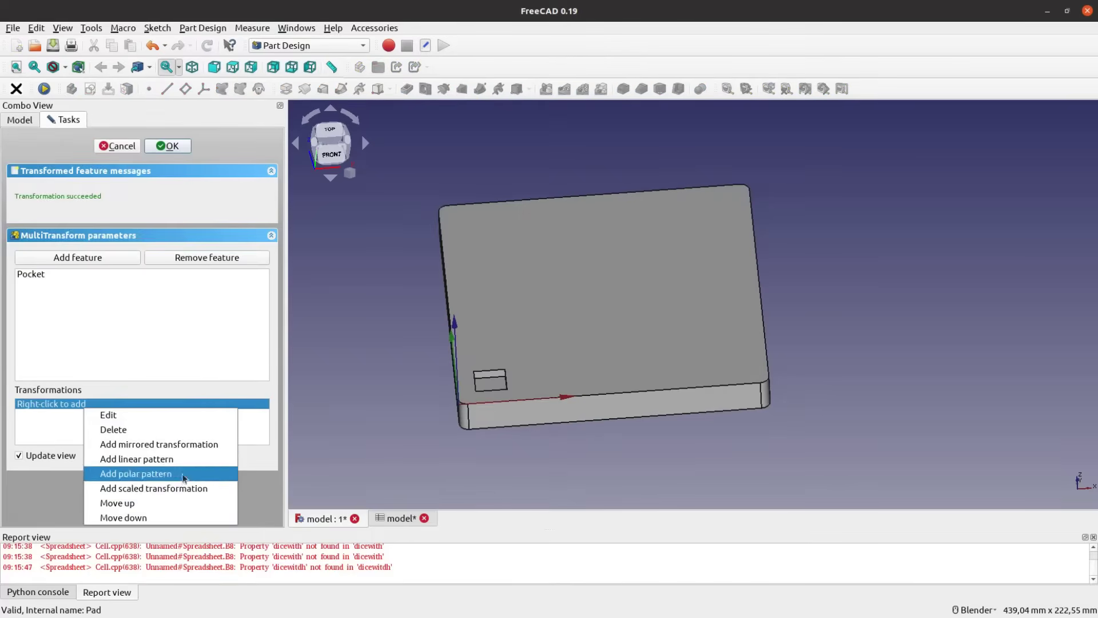
click(146, 390)
click(239, 462)
text(<<p)
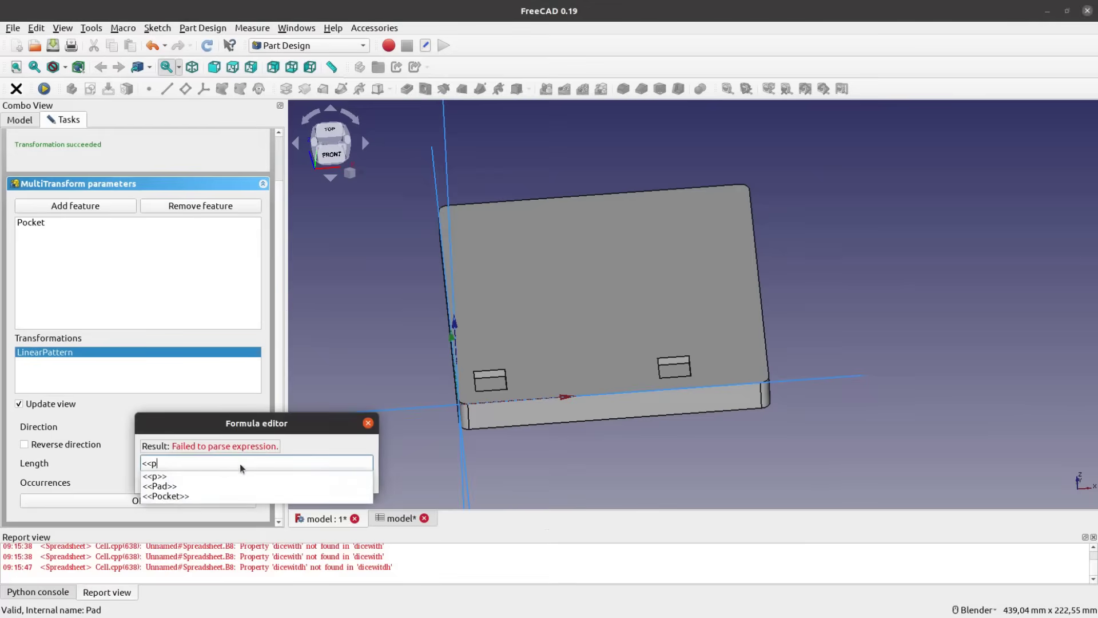
text(>>.arraywidth-<<p)
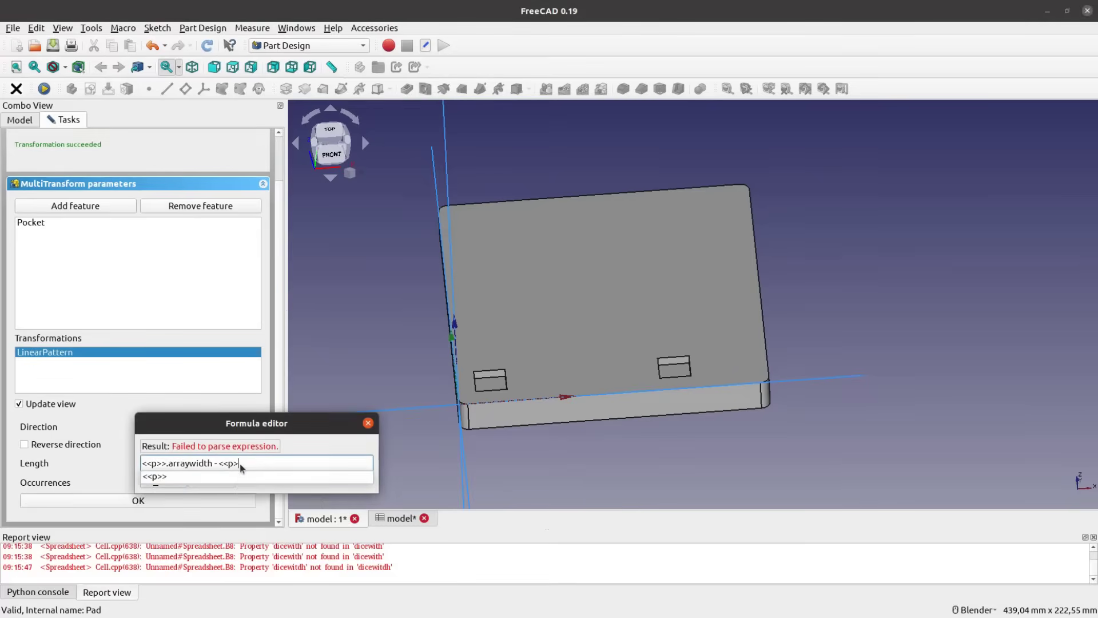
text(>>.dicewidth)
key(Return)
text(=)
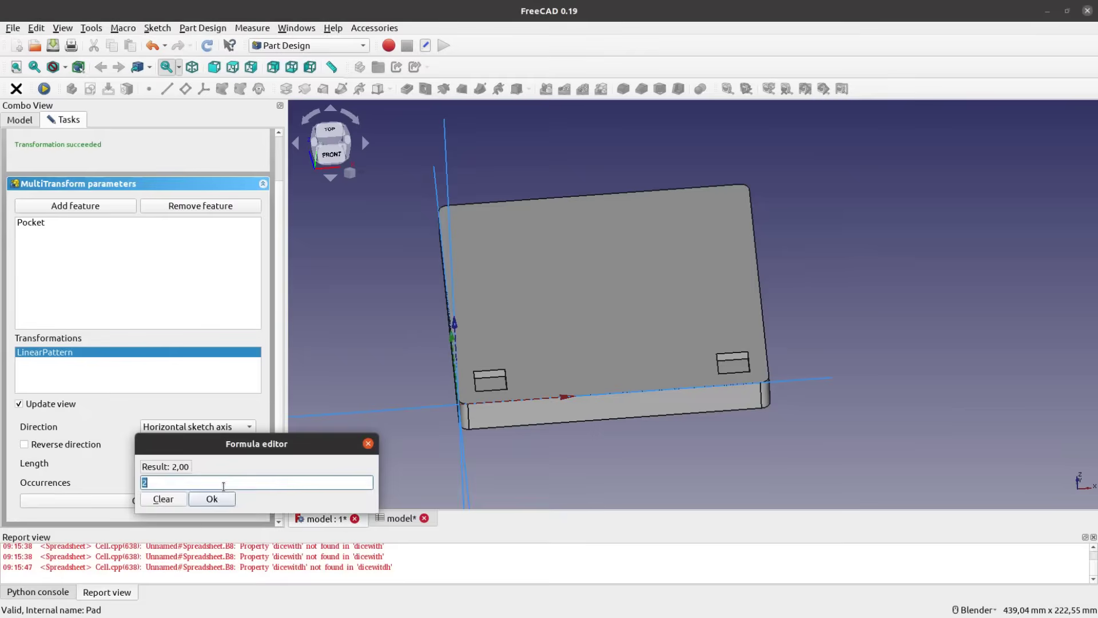
text(<<p>>.dicecount)
key(Return)
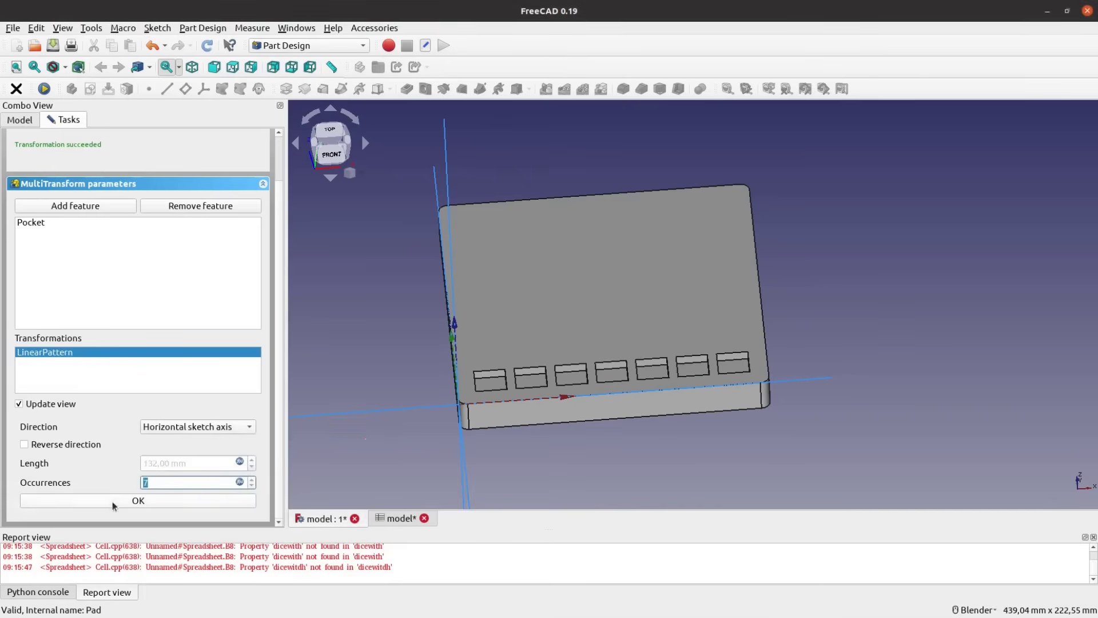
Add a second linear pattern with length arraywidth−dicewidth and spreadsheet-driven occurrences.
right_click(109, 369)
click(155, 423)
click(240, 461)
text(<<p>>)
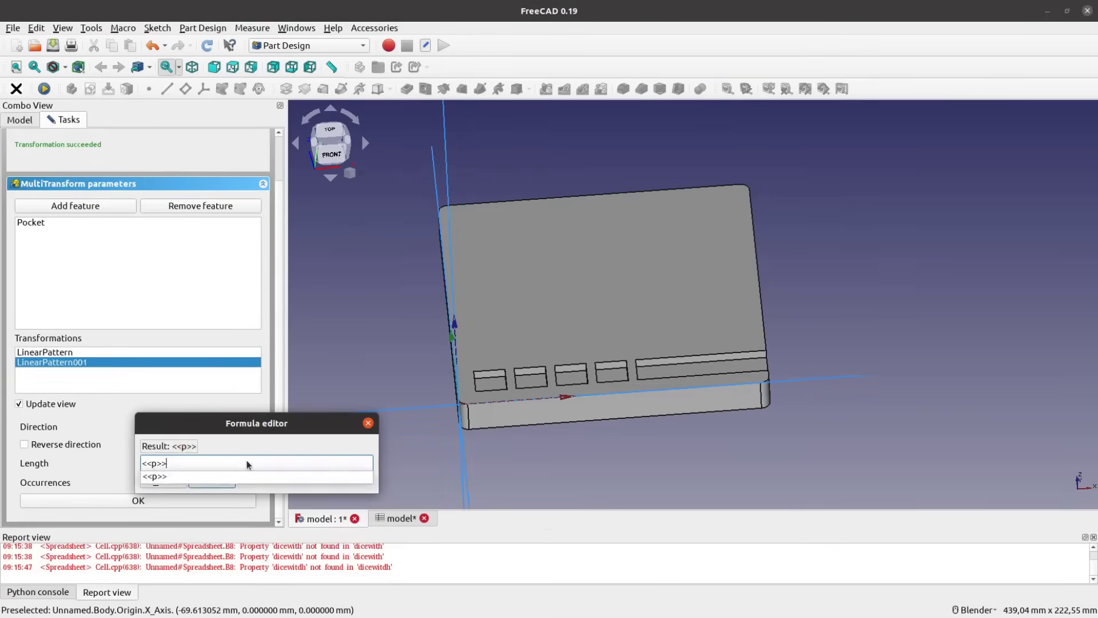
text(.arraywidth)
key(Return)
text(-<<p>>.)
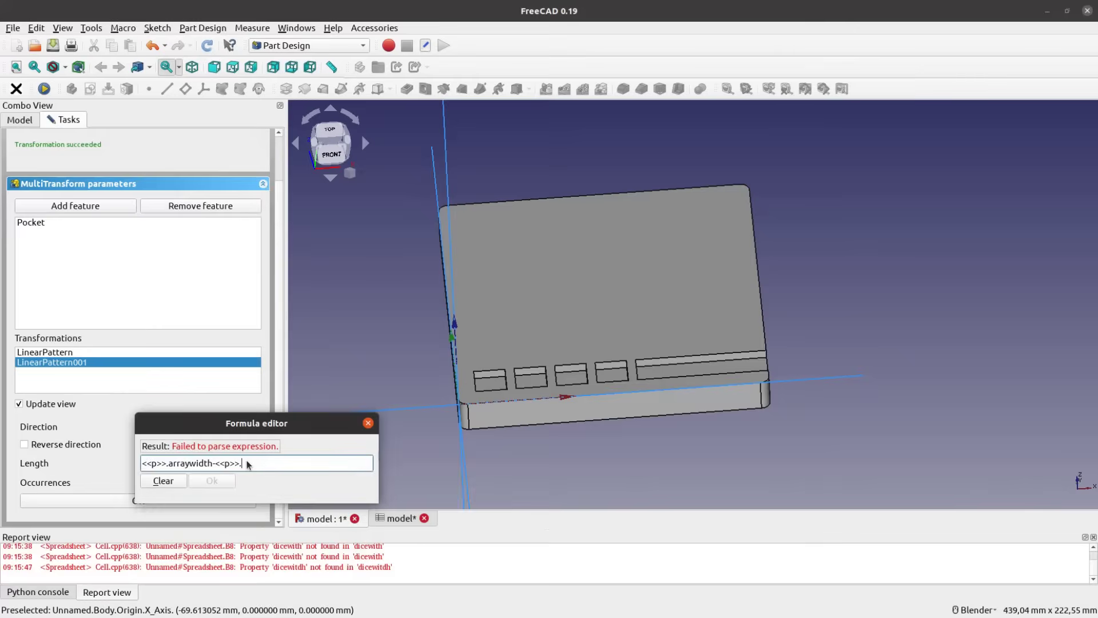
text(dicewidth)
key(Return)
click(239, 483)
text(<<p>>)
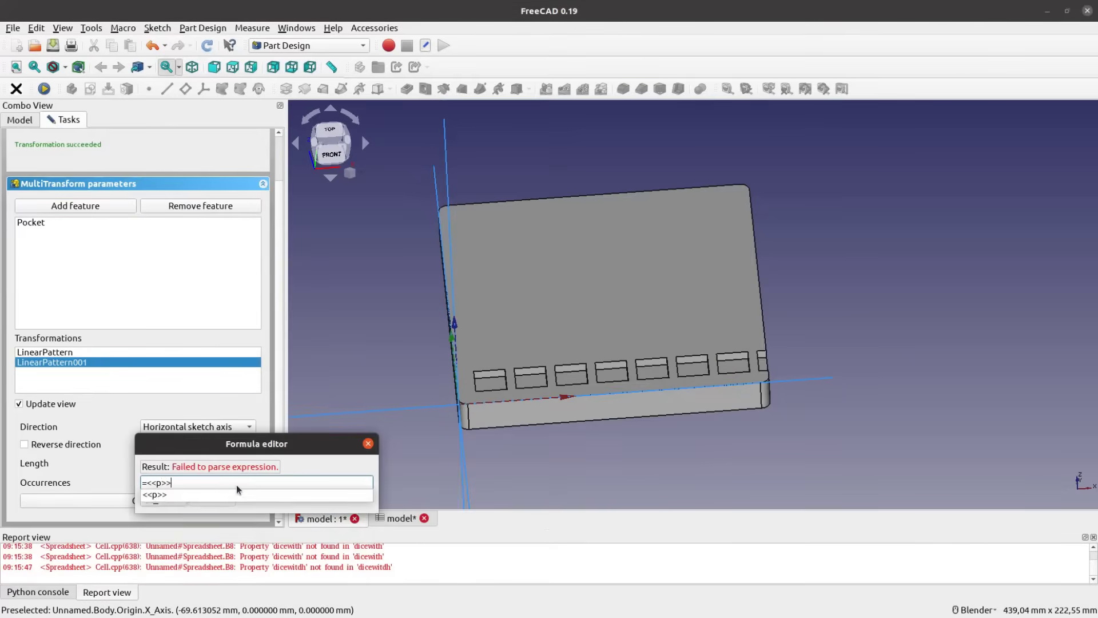
text(.a)
key(Down)
key(Down)
key(Down)
key(Return)
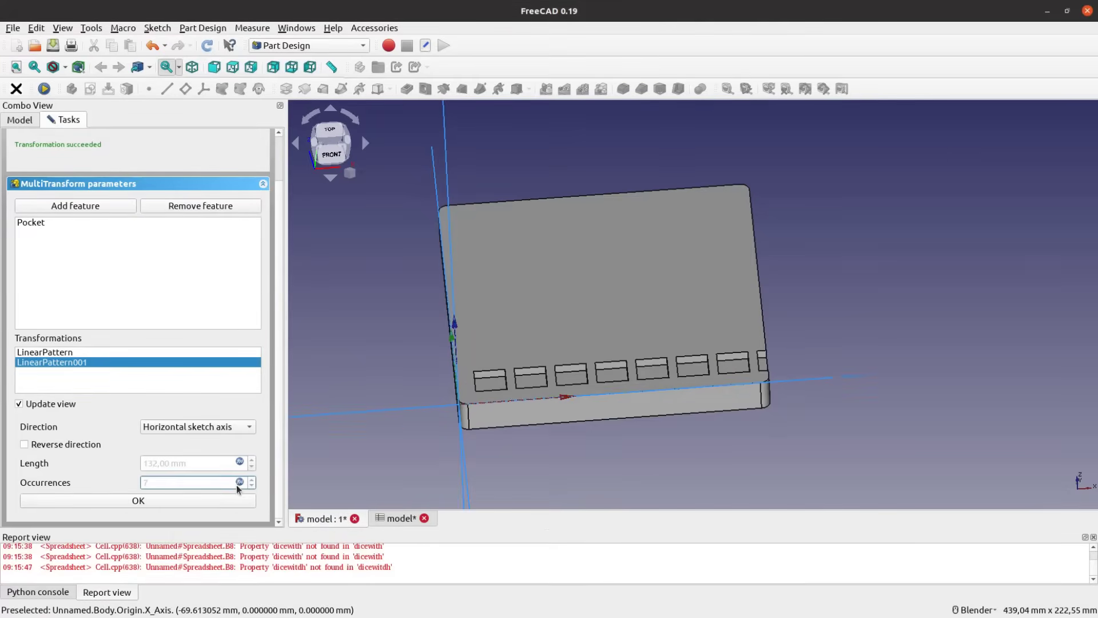
click(181, 501)
Run the second pattern along the vertical axis and finish the 7×7 MultiTransform.
double_click(114, 413)
click(197, 478)
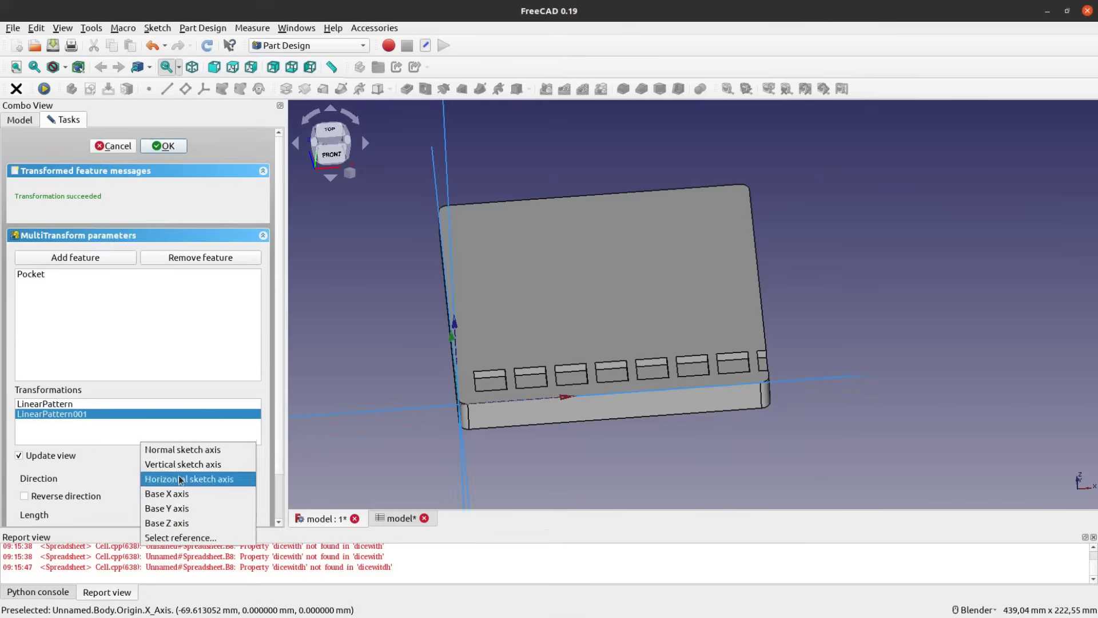
click(173, 466)
scroll(277, 479, down, 1)
click(224, 509)
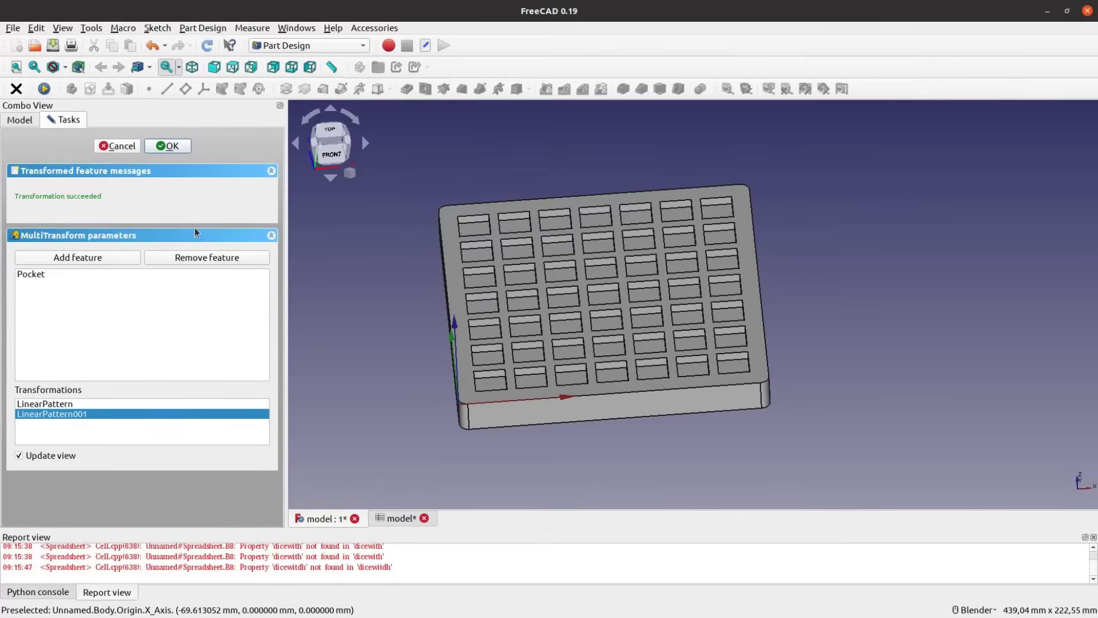
key(Return)
Change dicecount to 15 and orbit the plate to inspect the 15×15 pocket grid.
key(0)
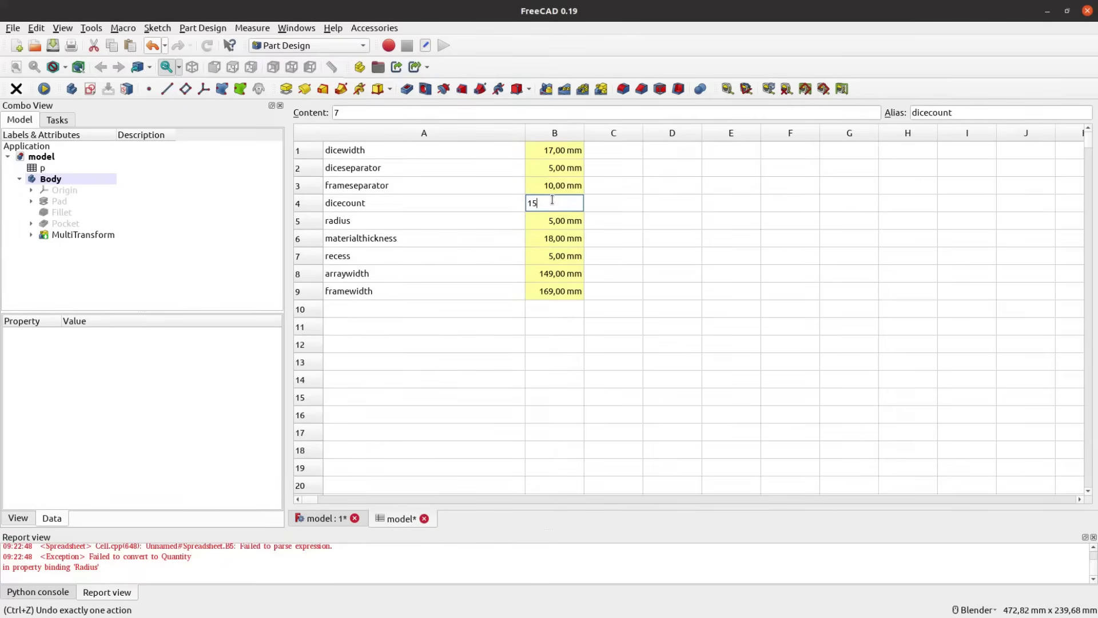
key(Return)
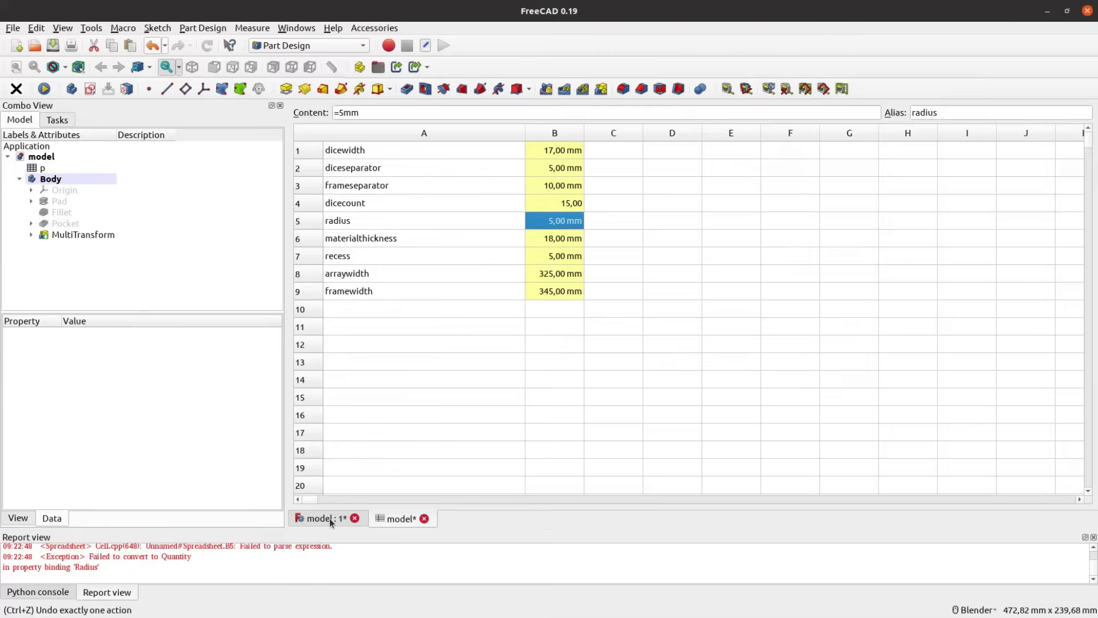
click(331, 520)
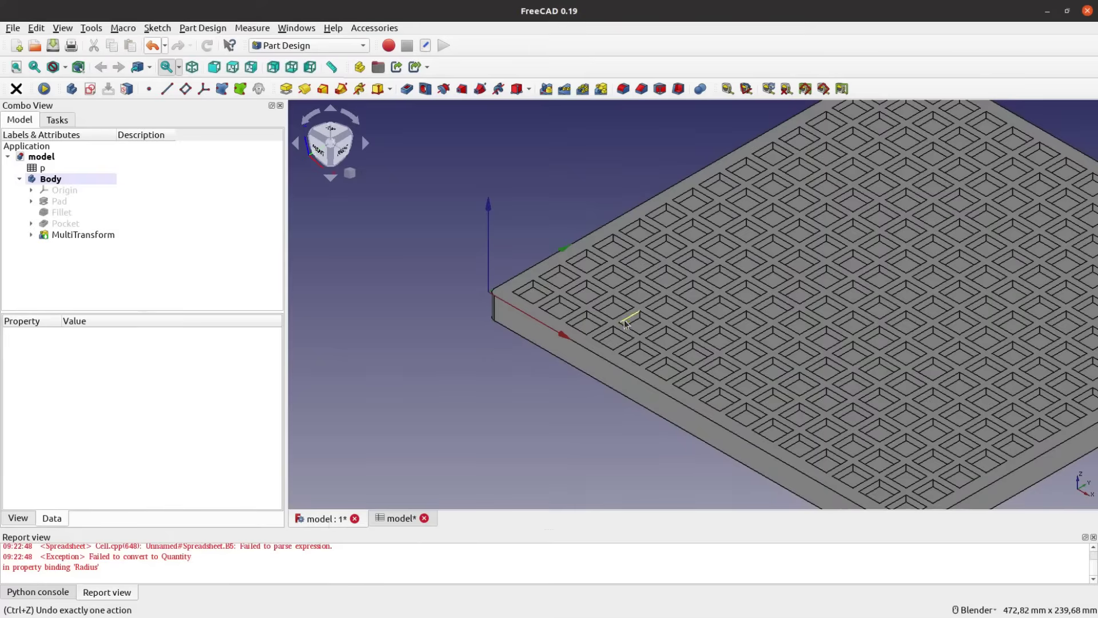
mouse_move(623, 323)
middle_down()
mouse_move(642, 339)
mouse_move(627, 345)
middle_up()
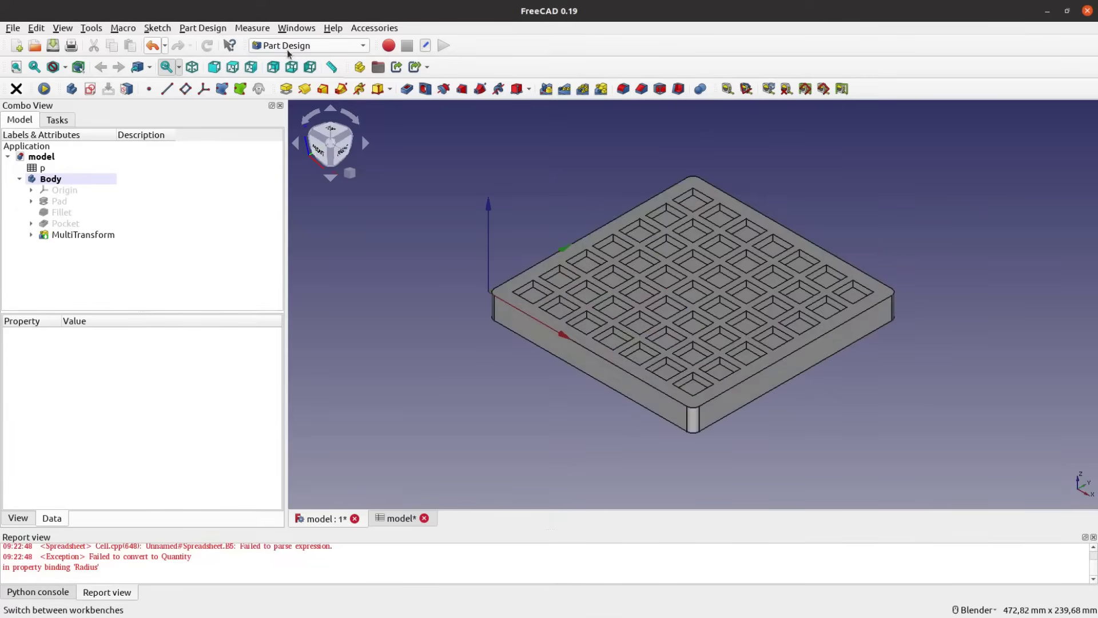
Create a Path job for the plate Body from the Path workbench.
click(287, 47)
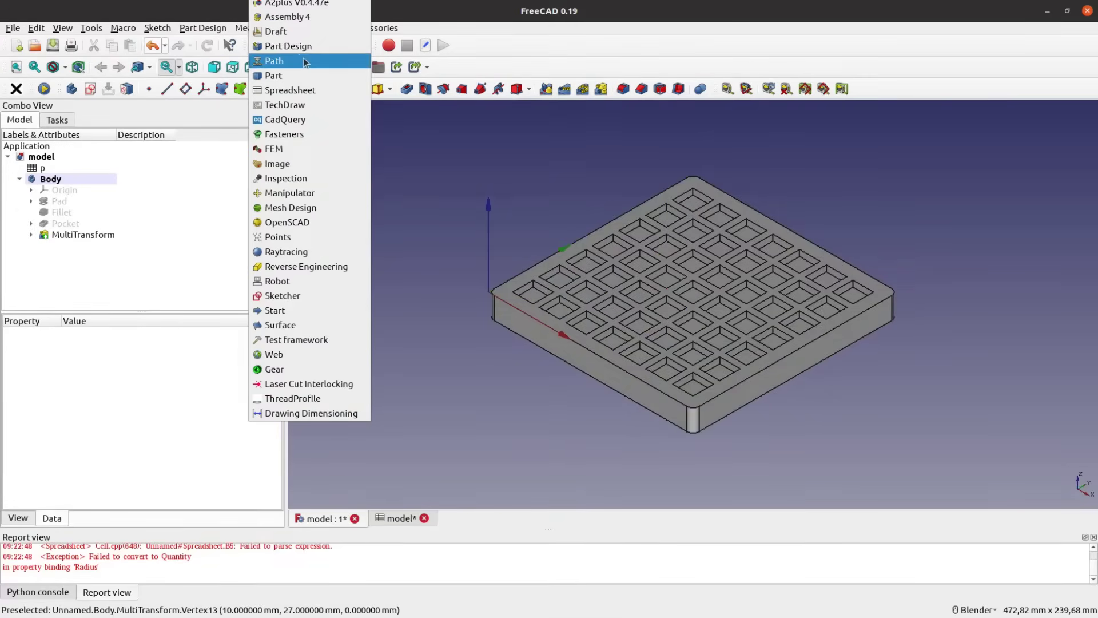
click(305, 62)
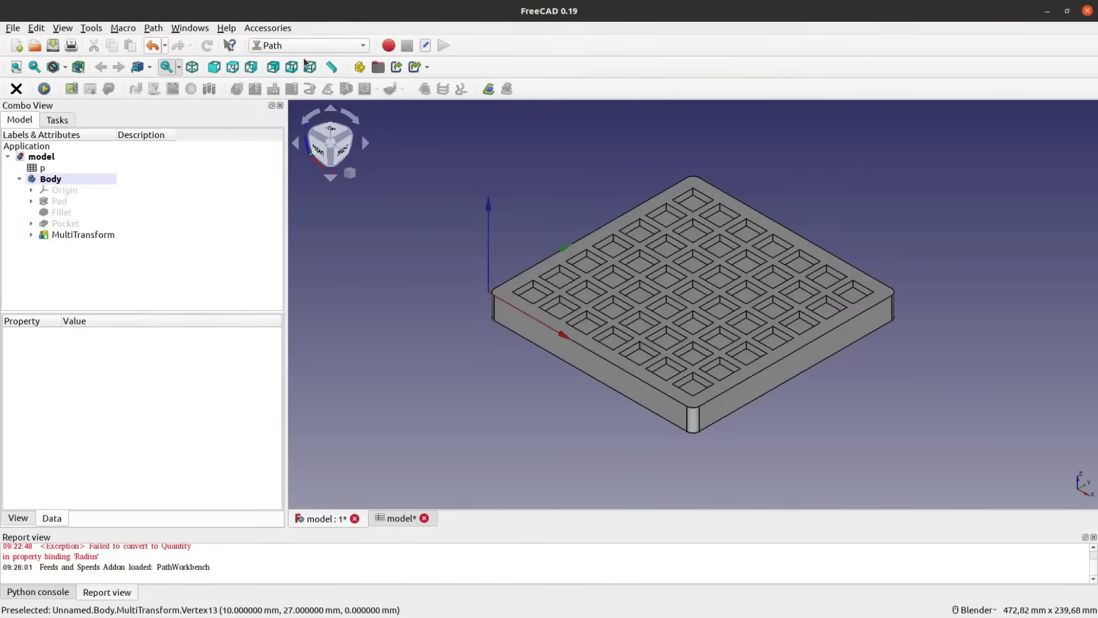
click(71, 90)
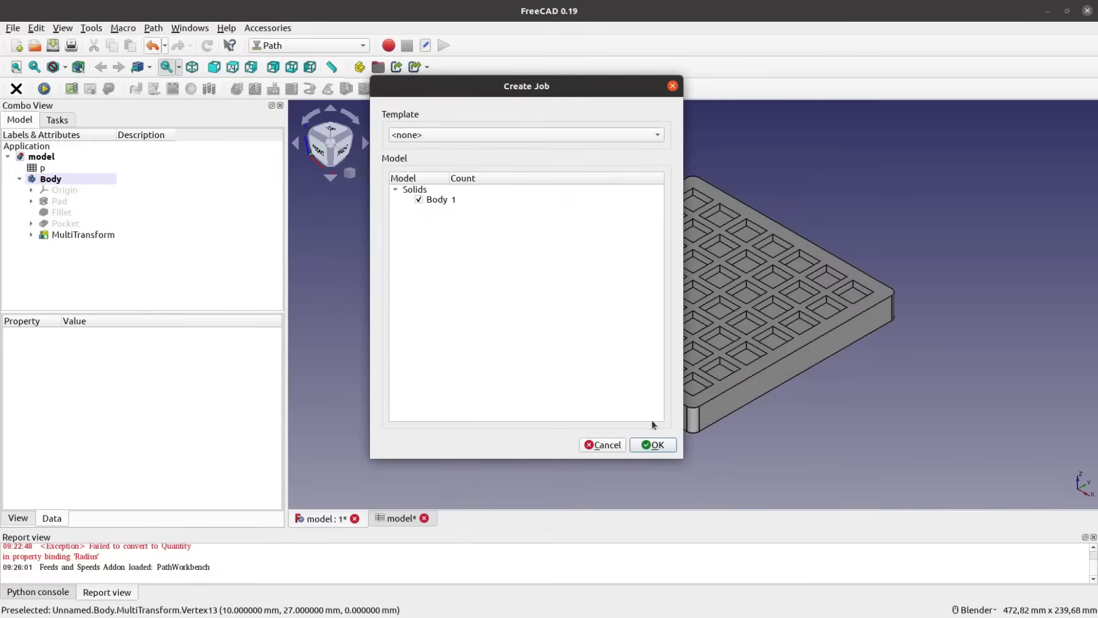
click(654, 444)
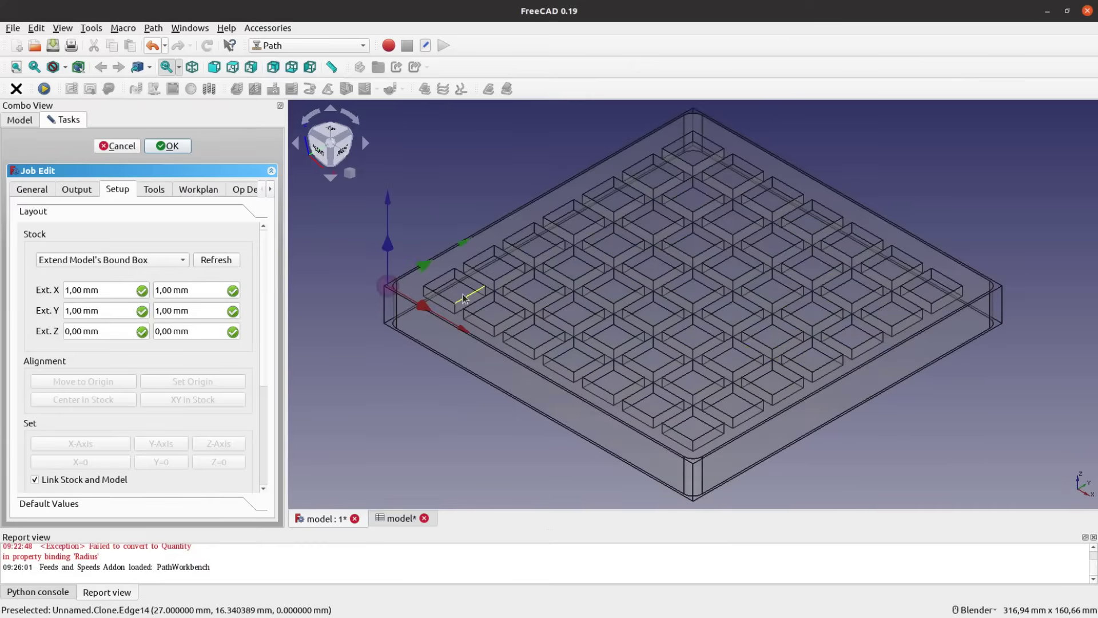
Set the job origin to the top corner vertex of the stock.
scroll(770, 264, up, 2)
scroll(696, 279, up, 2)
scroll(695, 279, up, 2)
scroll(696, 280, up, 2)
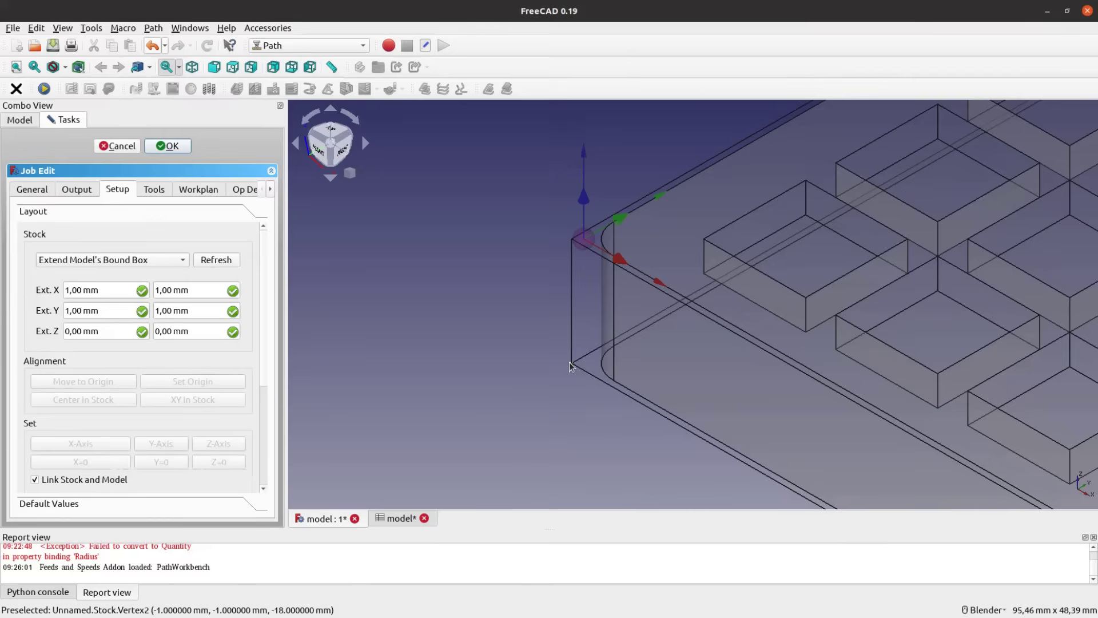
click(569, 362)
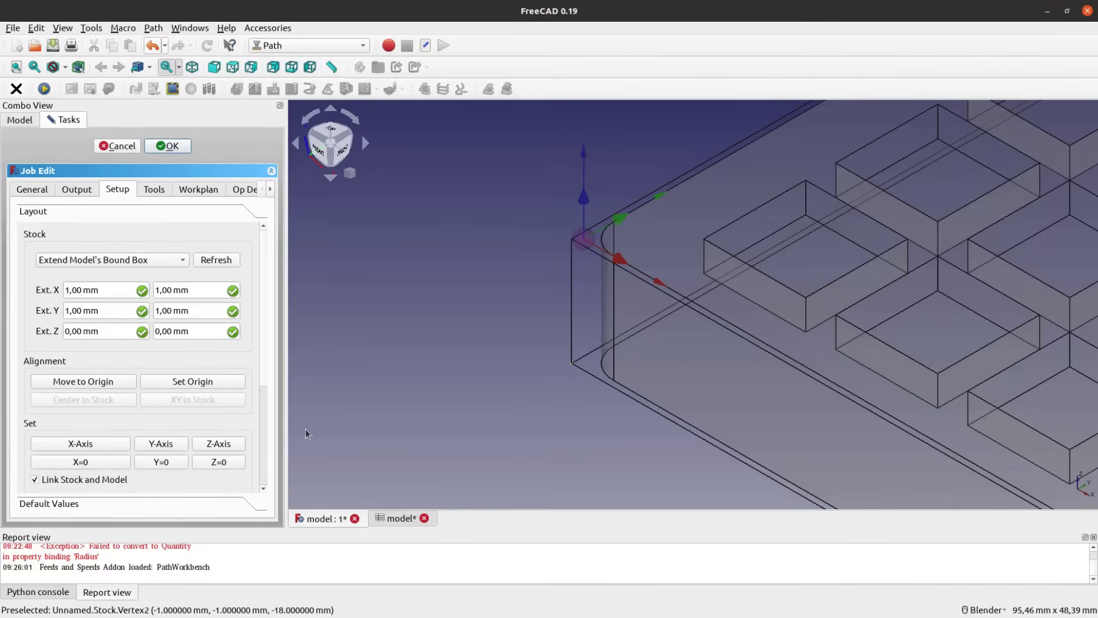
click(212, 385)
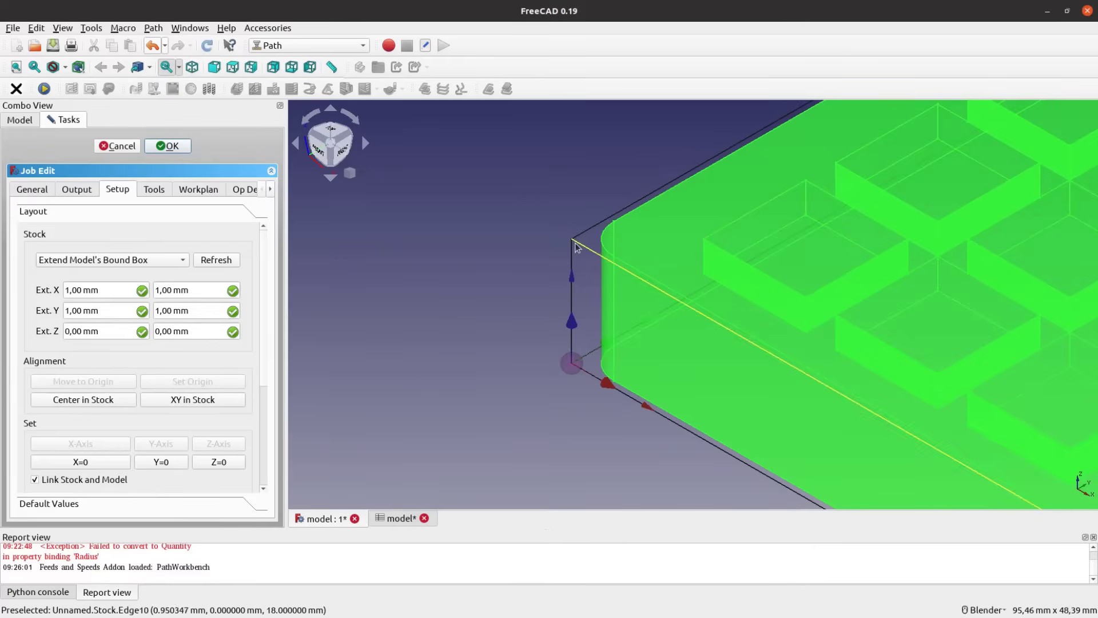
click(571, 239)
click(200, 384)
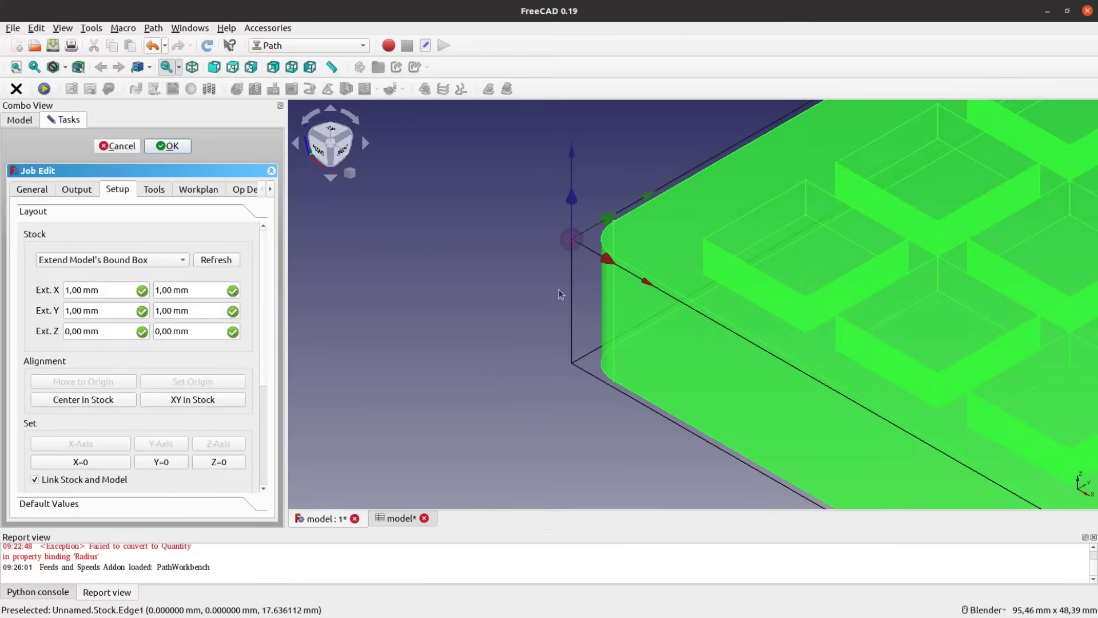
Review the job's General, Tools, Workplan and Op Defaults settings.
click(35, 194)
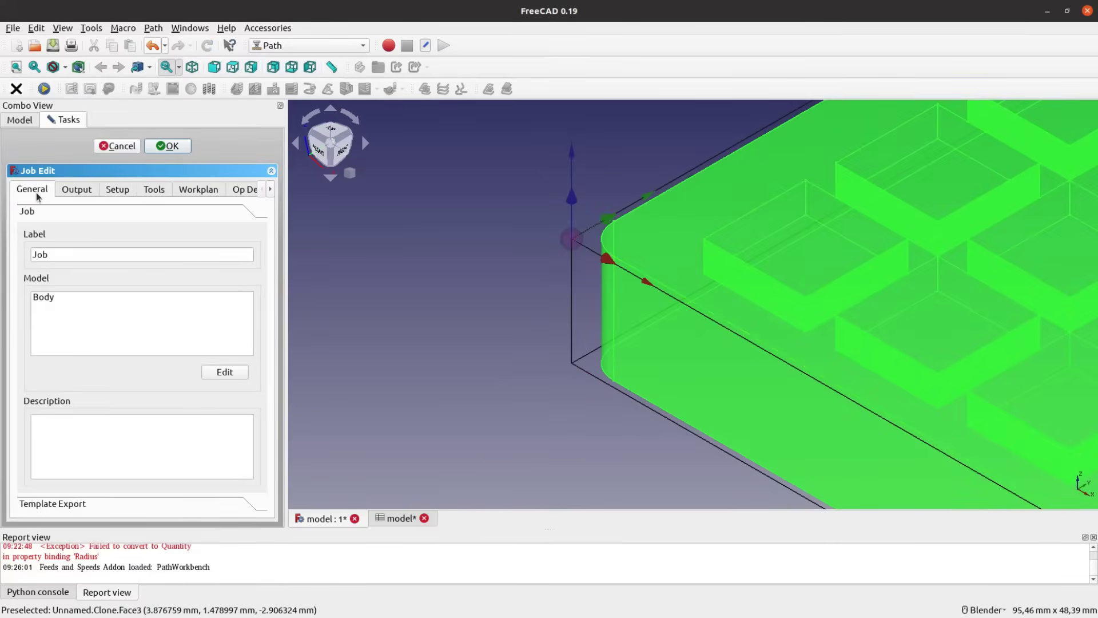
click(119, 189)
click(155, 189)
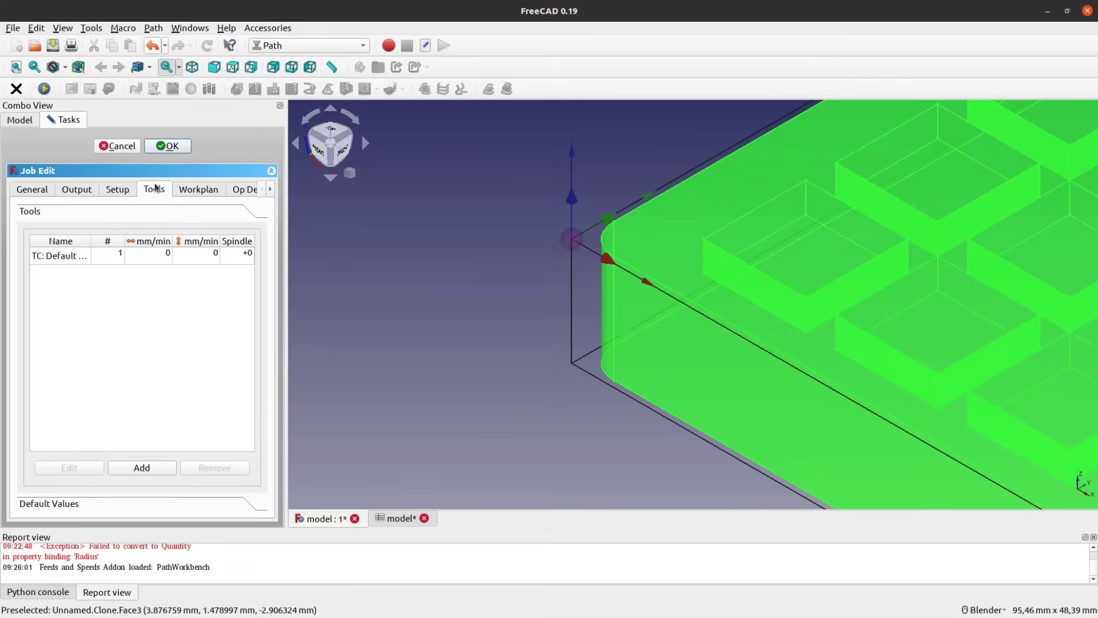
click(193, 193)
click(233, 193)
Finish editing the job and hide the original plate Body.
click(170, 150)
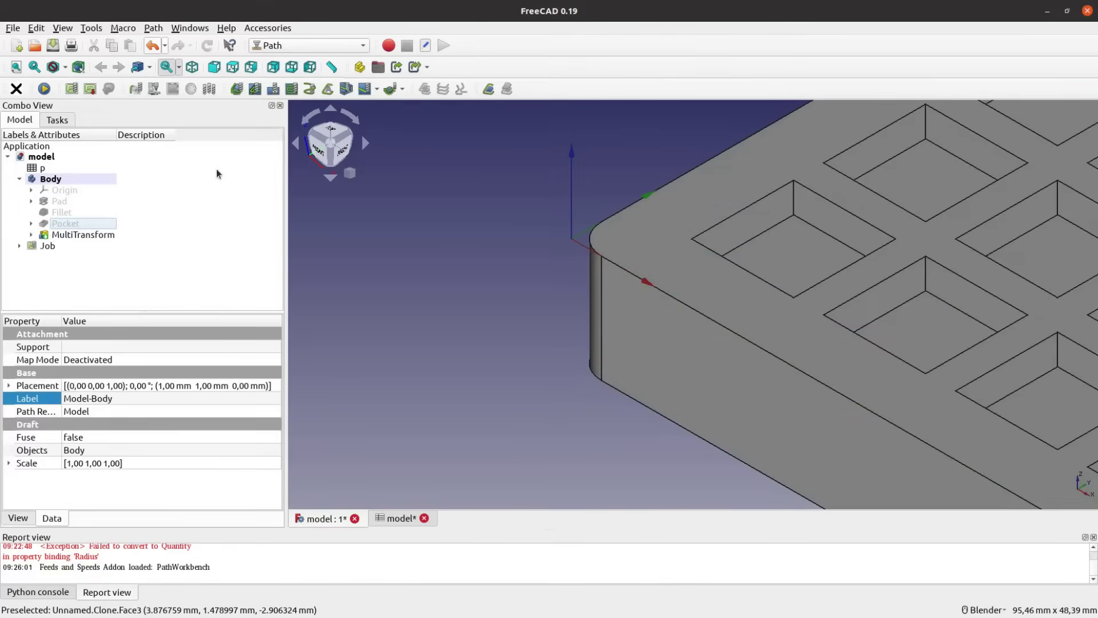
scroll(578, 210, down, 3)
scroll(578, 210, down, 3)
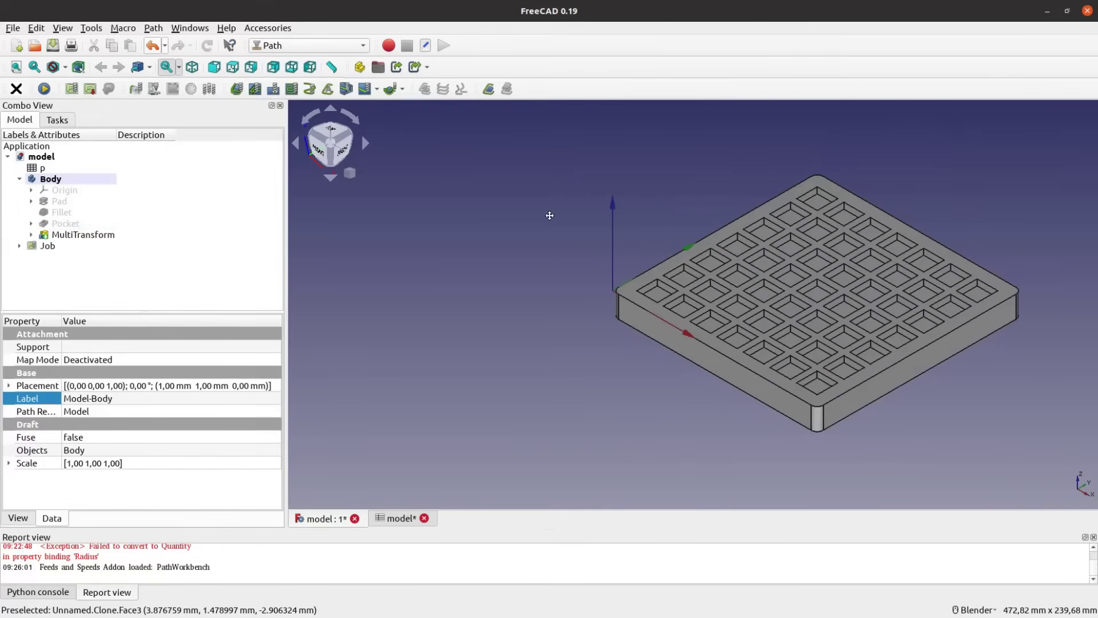
shift+middle_drag(604, 217, 482, 218)
click(51, 181)
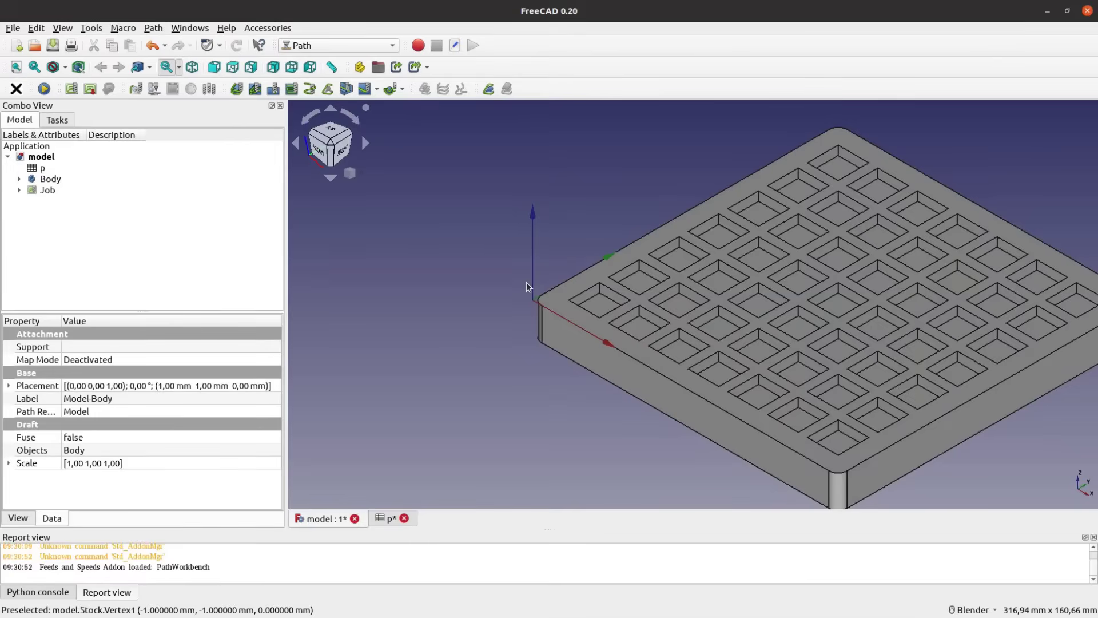
click(62, 179)
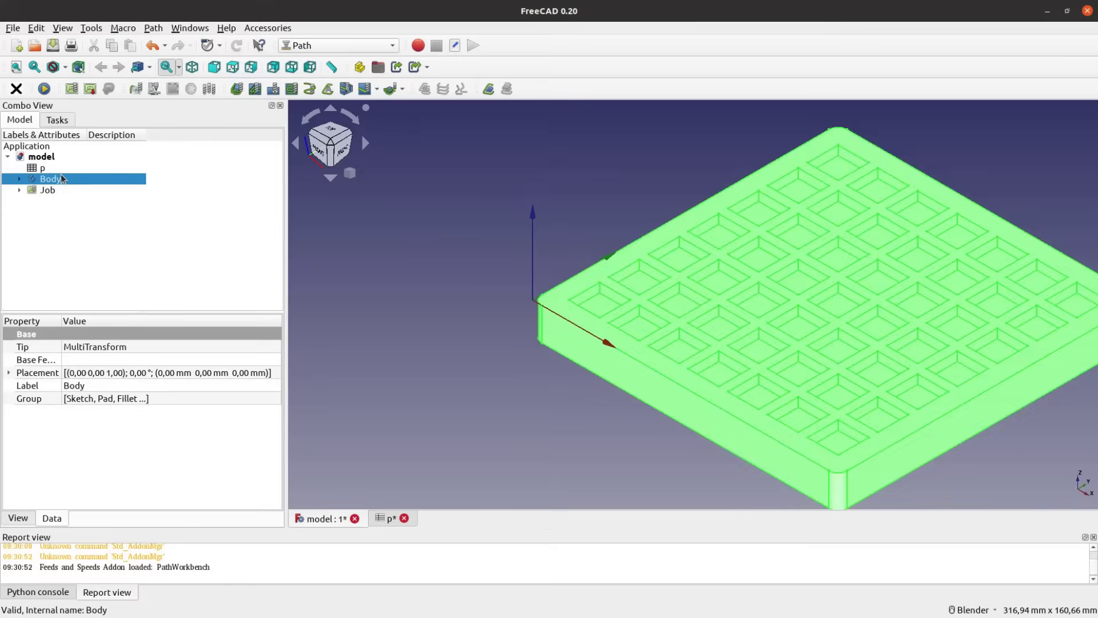
key(space)
Show the job's Model-Body copy under Job > Model.
click(19, 190)
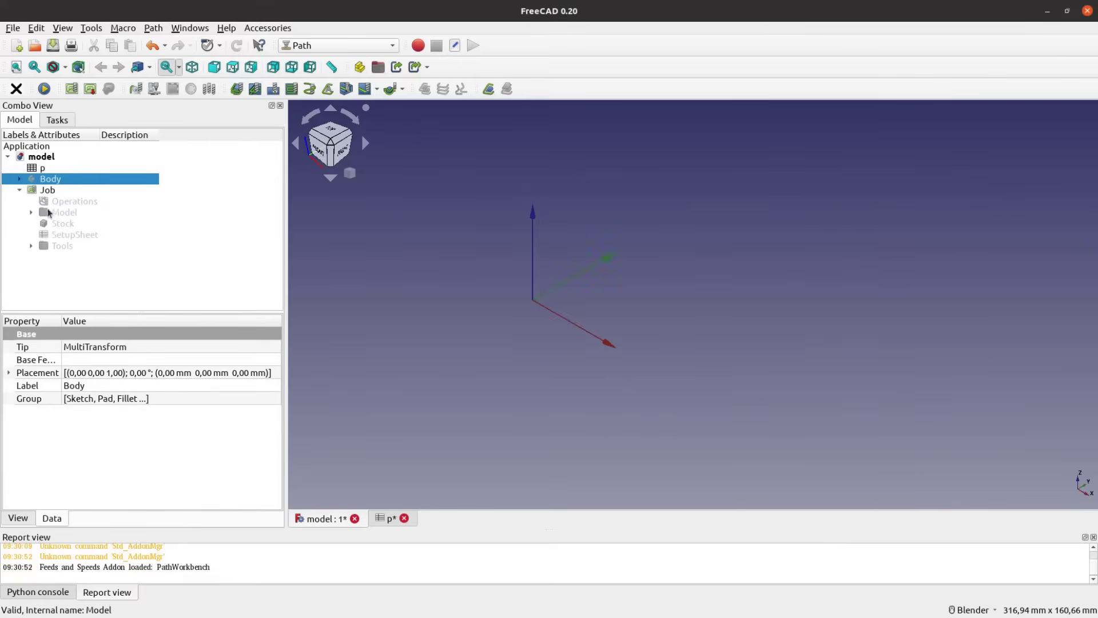
click(34, 212)
click(72, 223)
key(space)
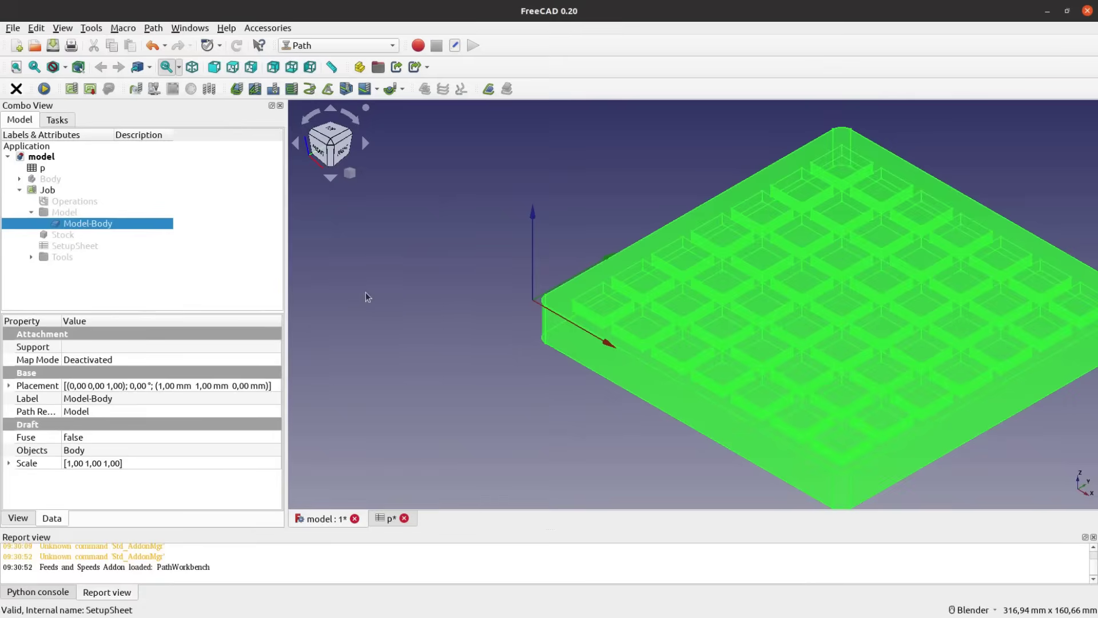
click(371, 298)
scroll(425, 314, down, 2)
scroll(534, 294, down, 1)
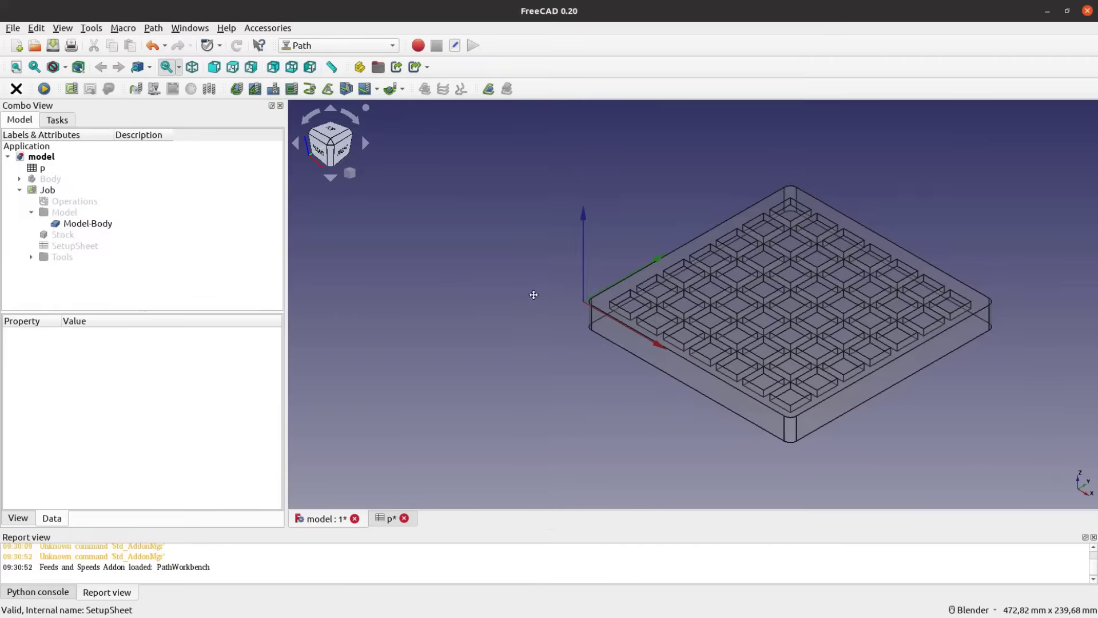
click(153, 27)
Create a new tool bit from endmill.fcstd saved as 4mm_endmill.
click(190, 167)
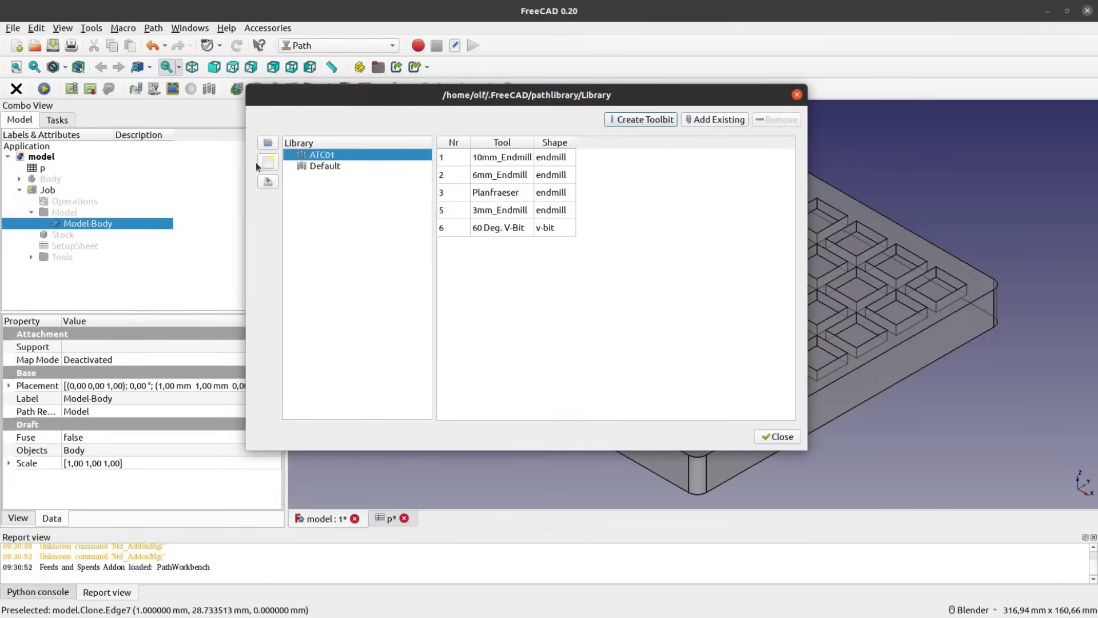
click(645, 119)
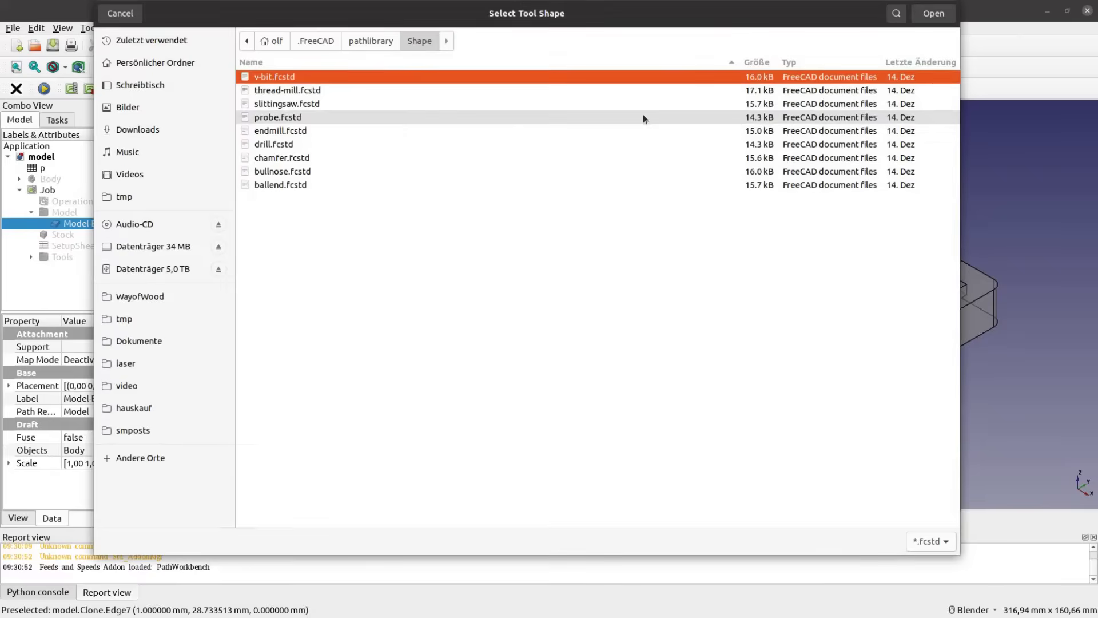
double_click(328, 134)
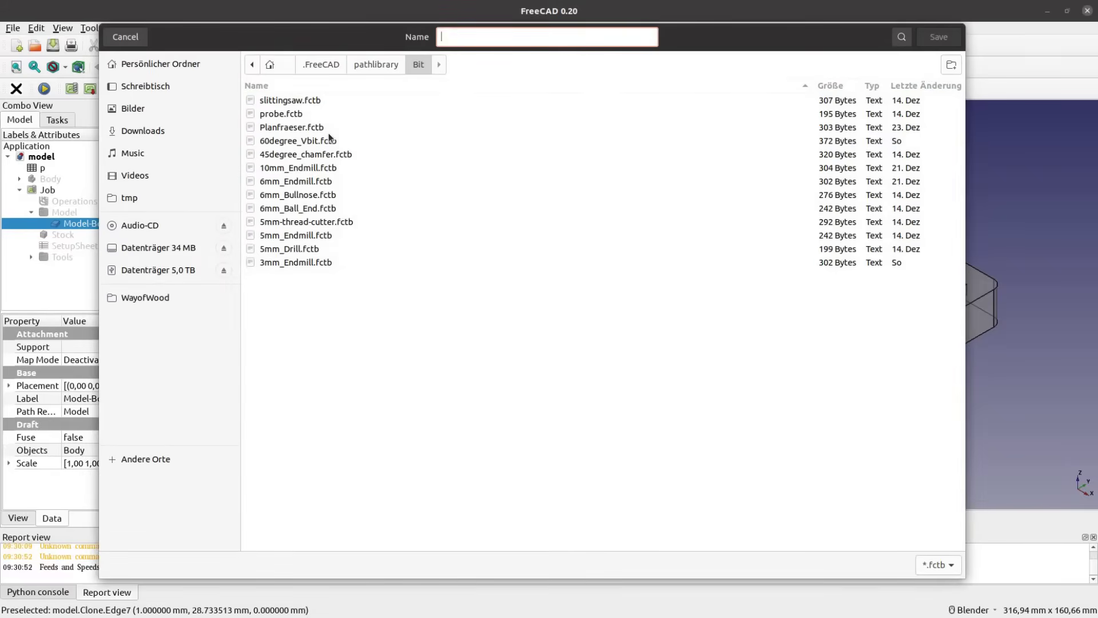
text(4mmmmm)
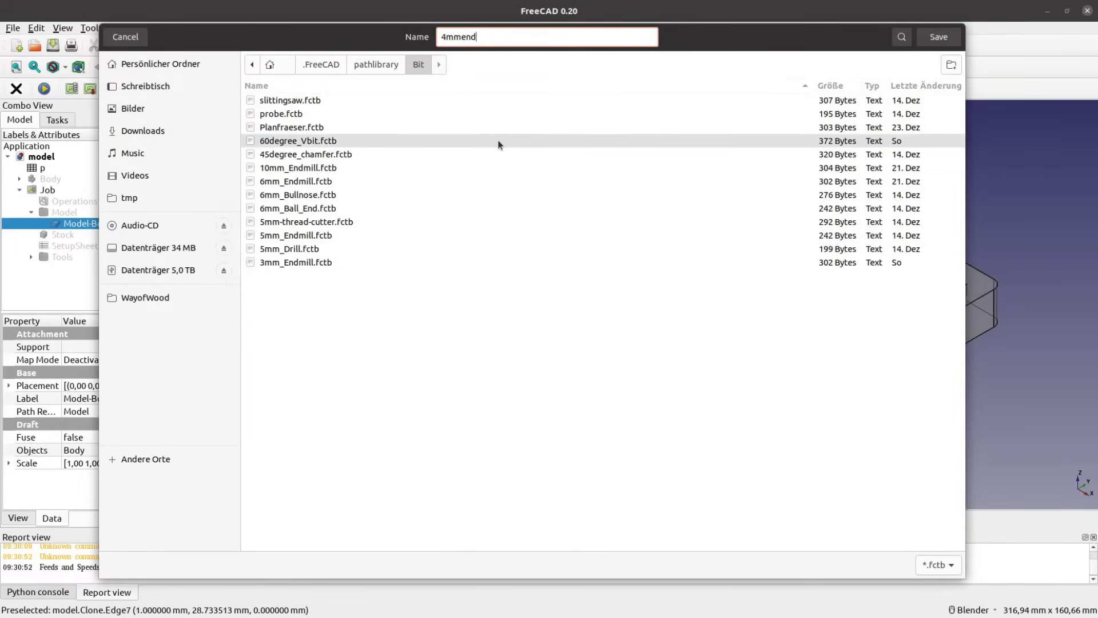
key(BackSpace)
key(BackSpace)
key(BackSpace)
text(_end)
text(mill)
key(Return)
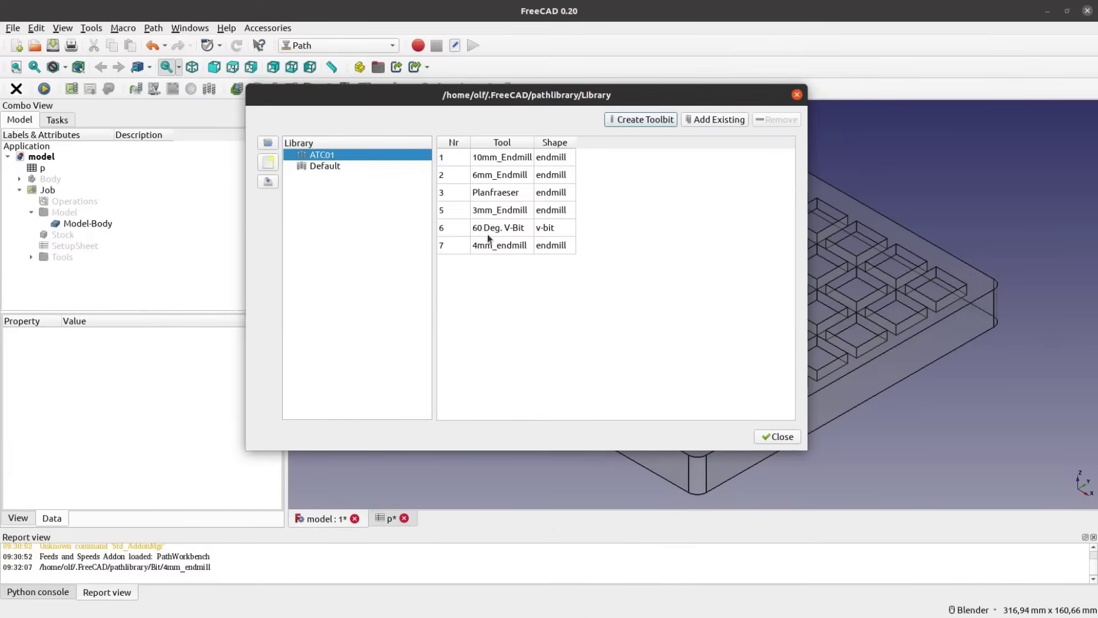
Set the 4mm_endmill bit's diameter and shank diameter to 4 mm.
click(493, 252)
double_click(493, 251)
click(671, 273)
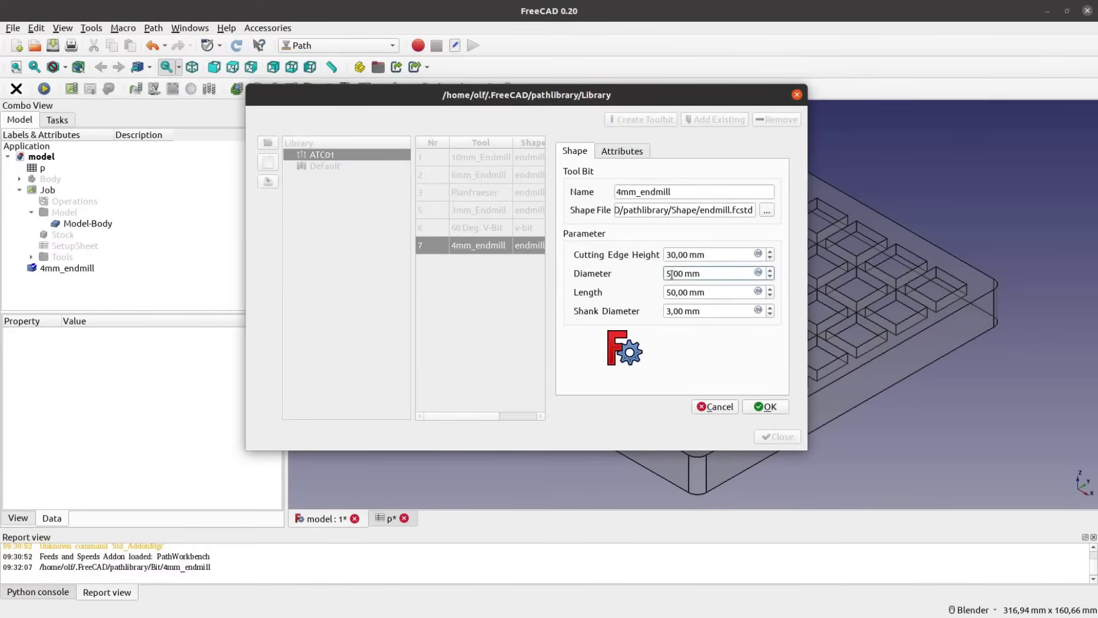
key(Tab)
key(Tab)
text(4)
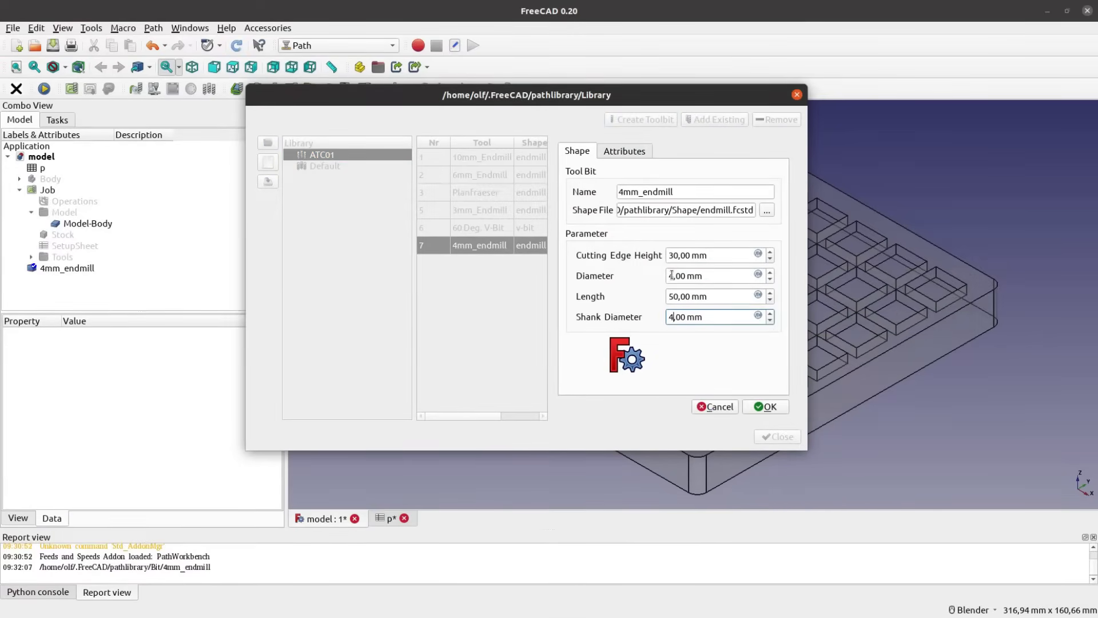
click(767, 406)
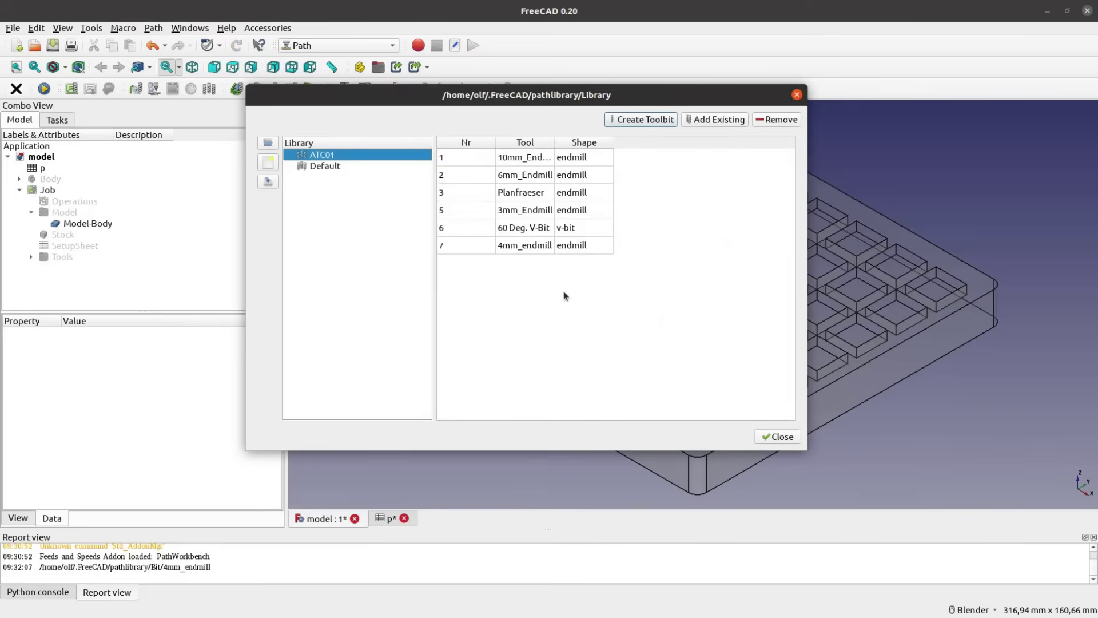
Check the 3mm_Endmill bit's settings unchanged, then close the tool library.
double_click(502, 211)
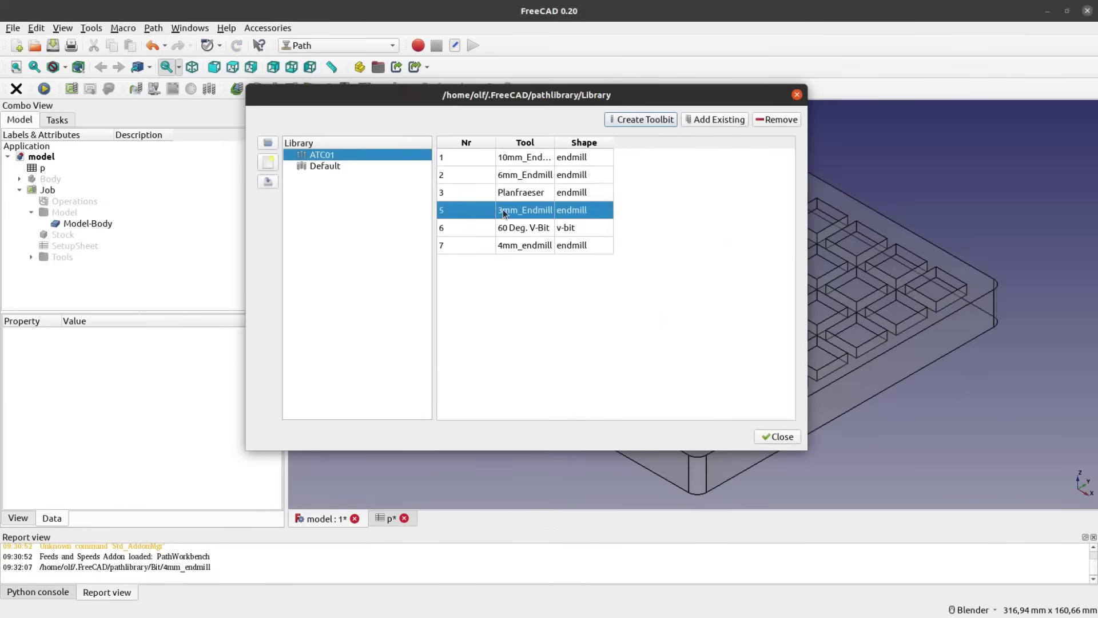
click(755, 401)
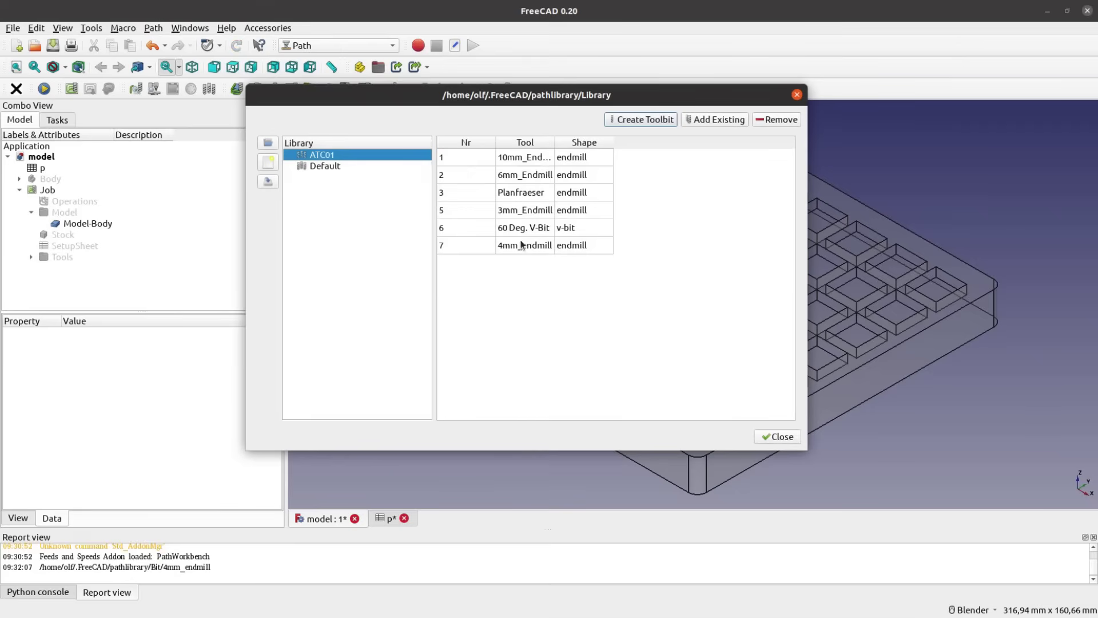
click(773, 435)
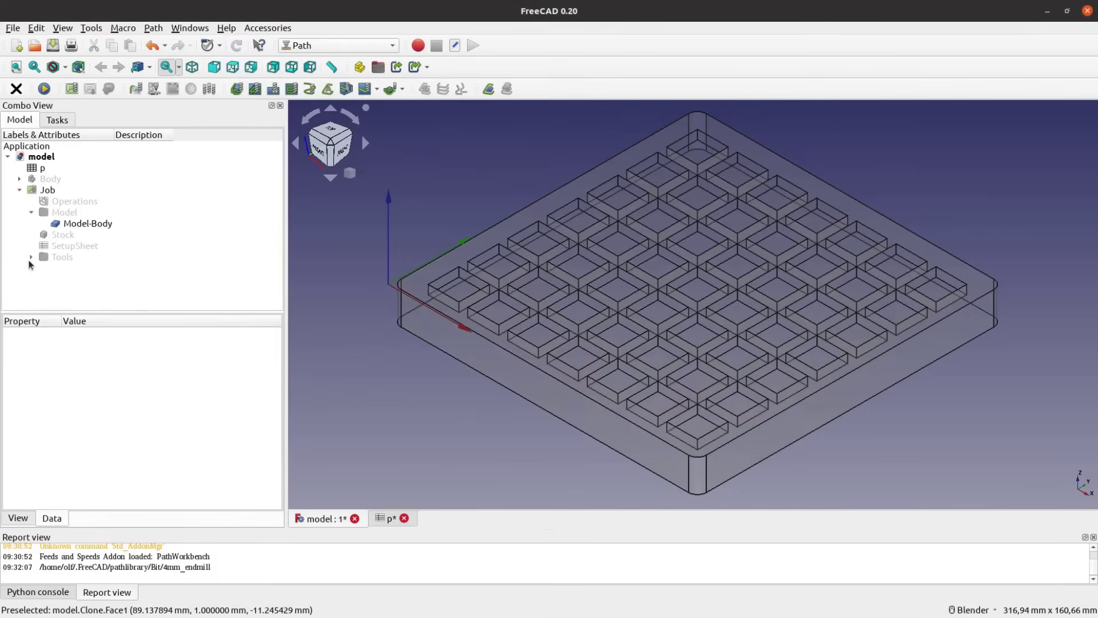
click(31, 259)
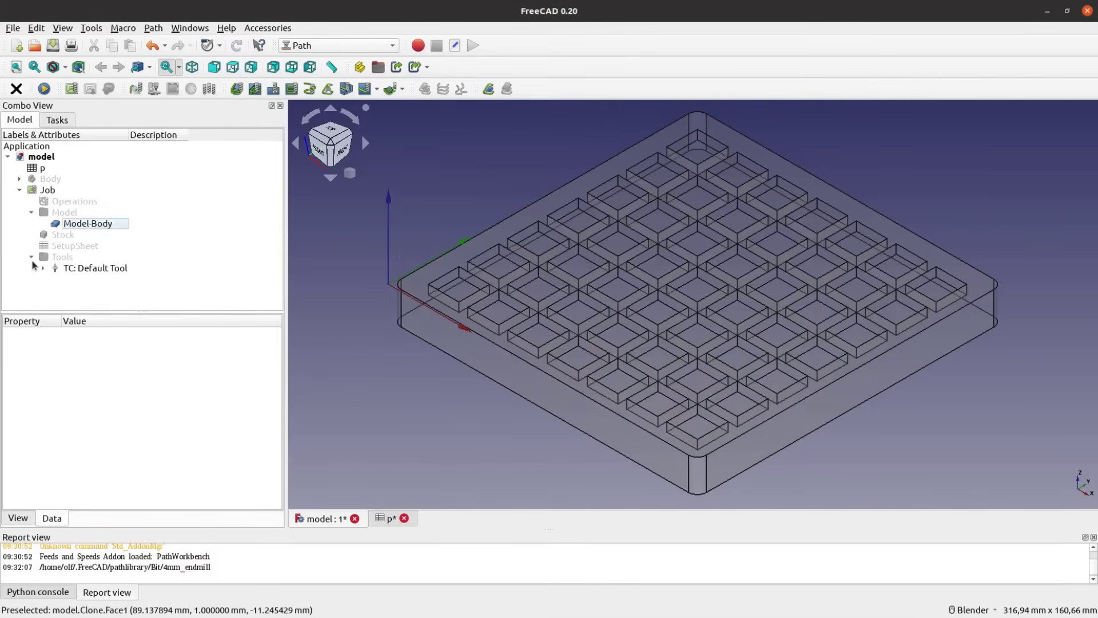
Add 6mm_Endmill, 3mm_Endmill and 60 Deg. V-Bit controllers from the ToolBit Dock.
click(153, 31)
click(220, 175)
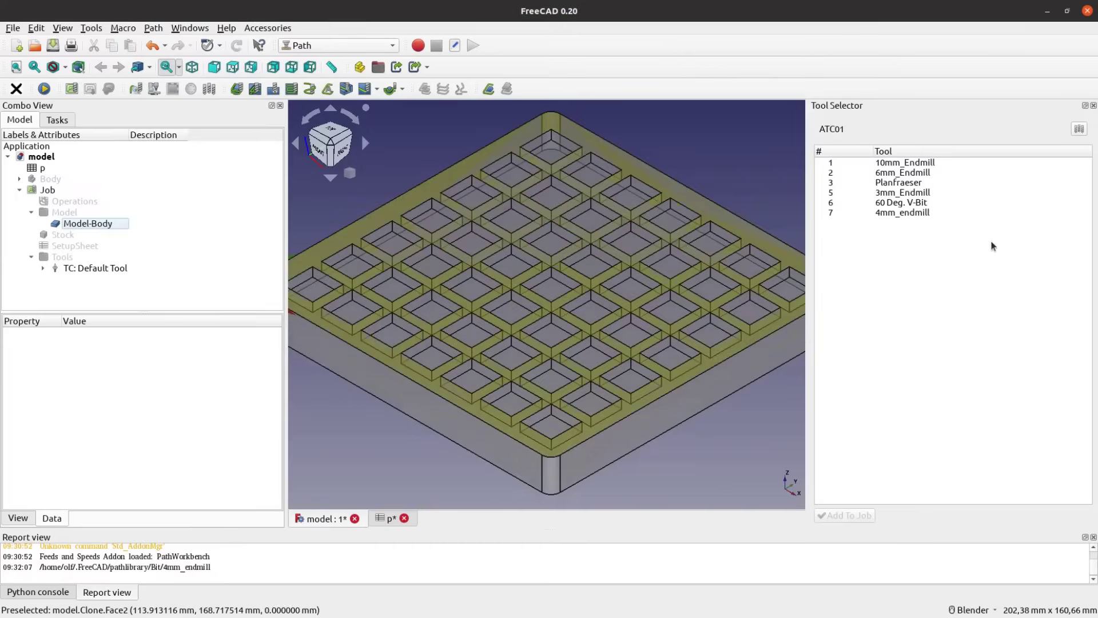
double_click(900, 173)
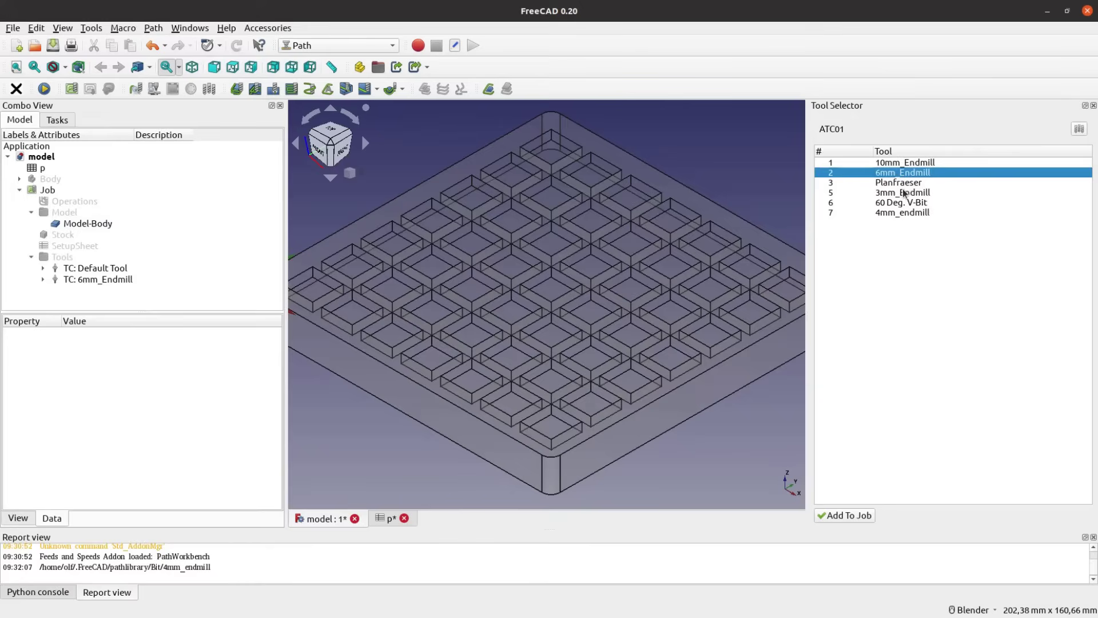
double_click(904, 193)
double_click(900, 203)
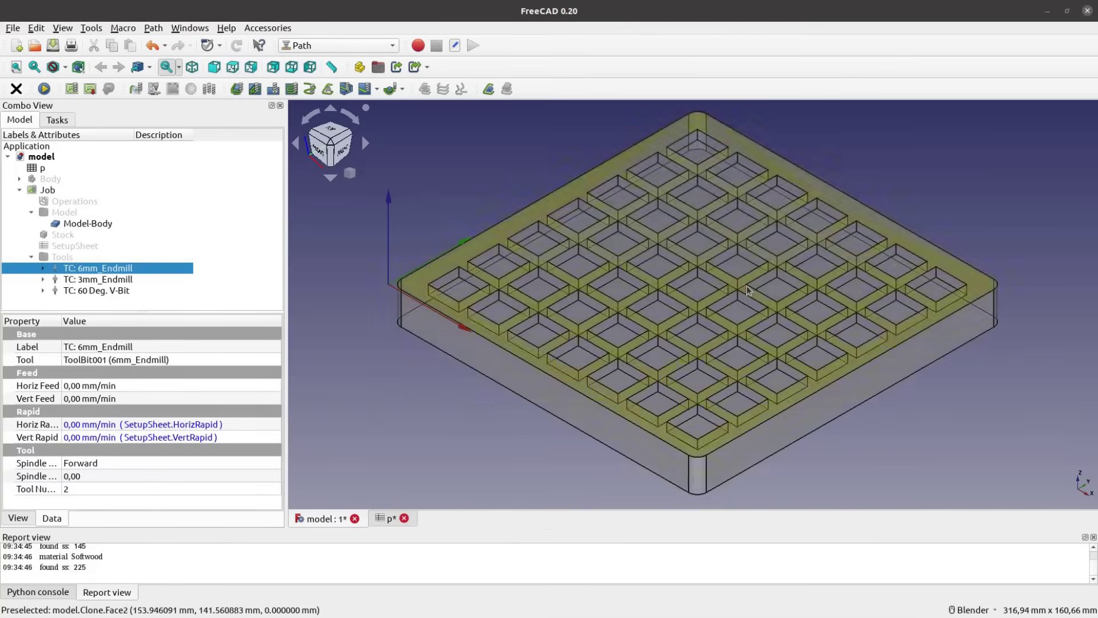
Load TC: 3mm_Endmill into the Feeds and Speeds calculator.
click(153, 28)
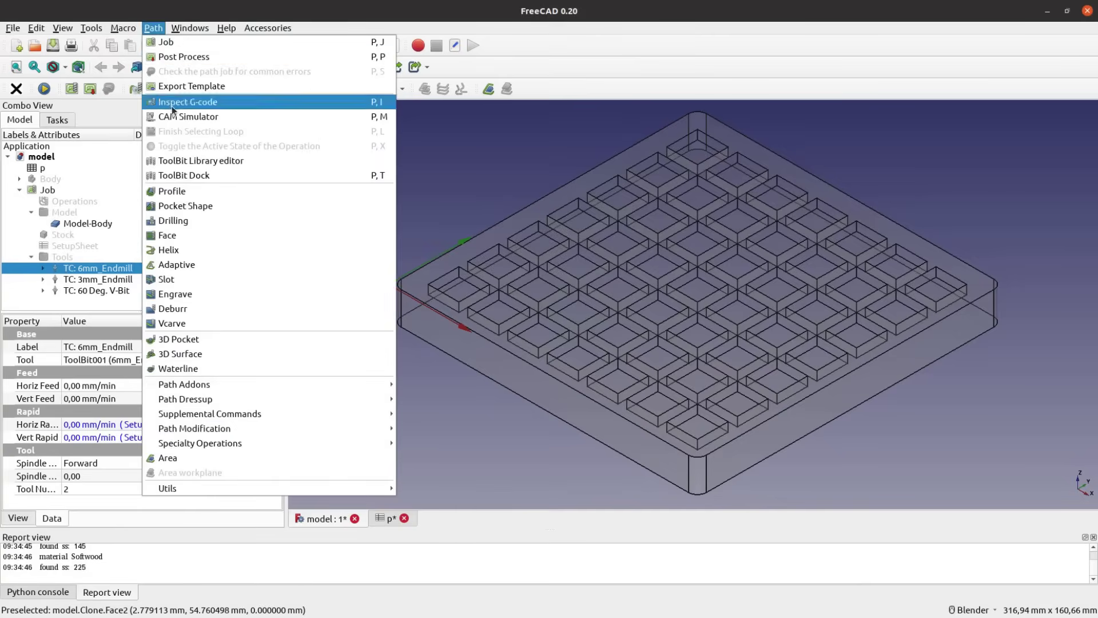
mouse_move(183, 384)
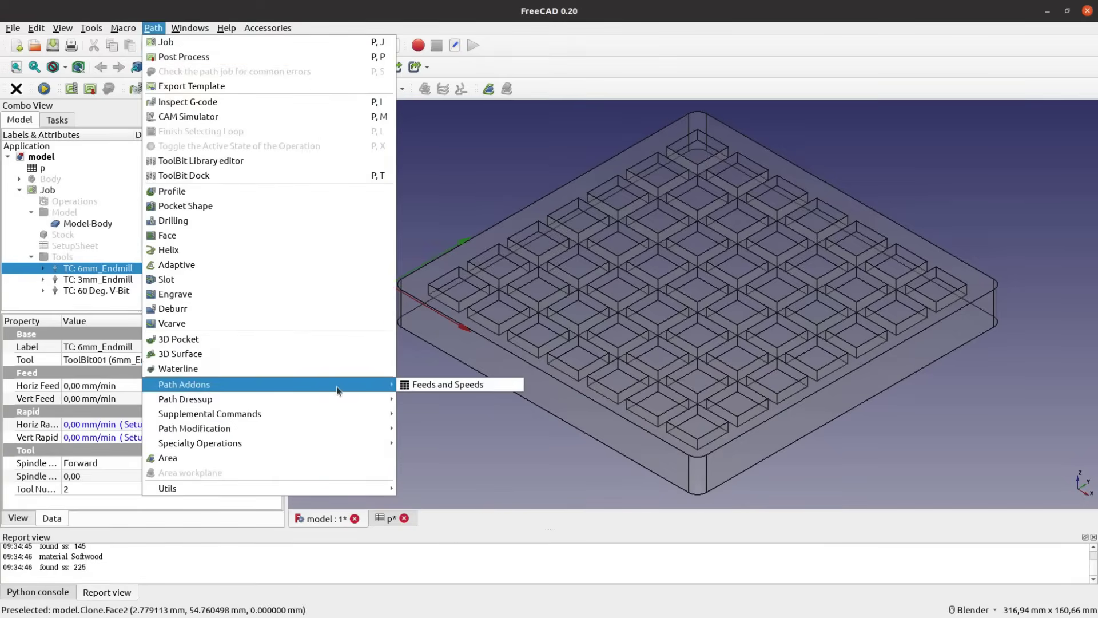
click(442, 392)
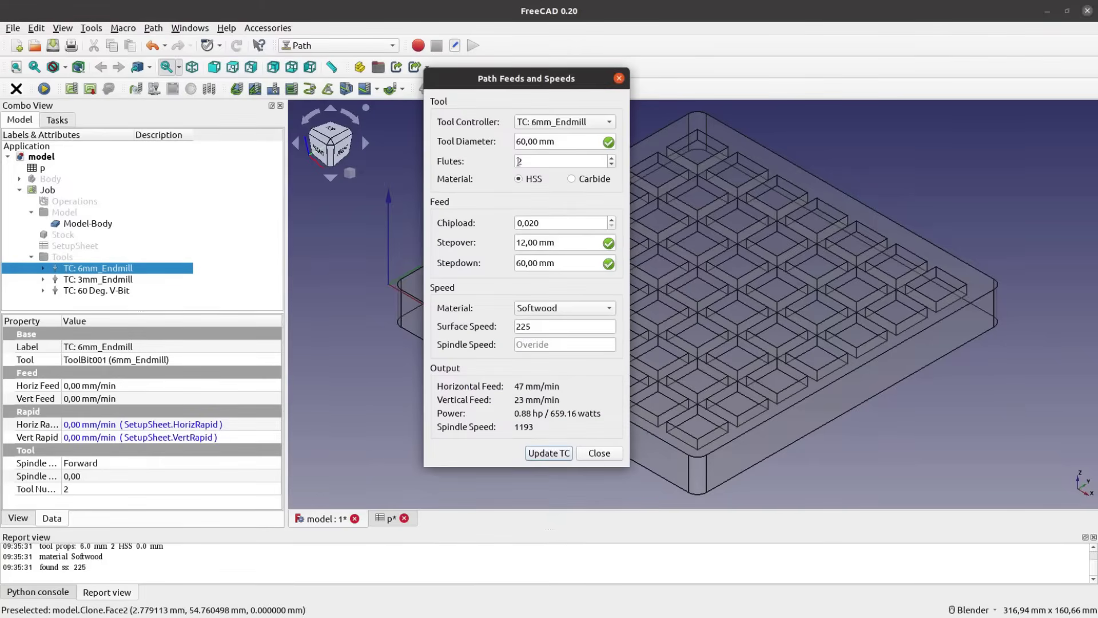
click(548, 128)
click(563, 138)
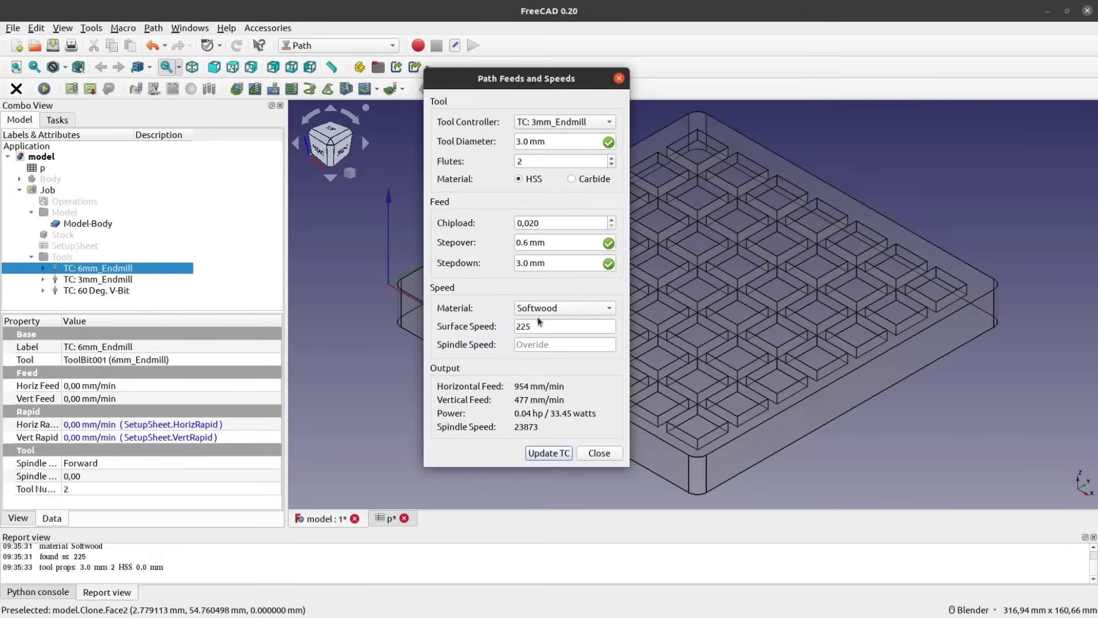
Apply surface speed 450, spindle 20000 rpm and chipload 0,045 to the controller.
drag(540, 324, 498, 336)
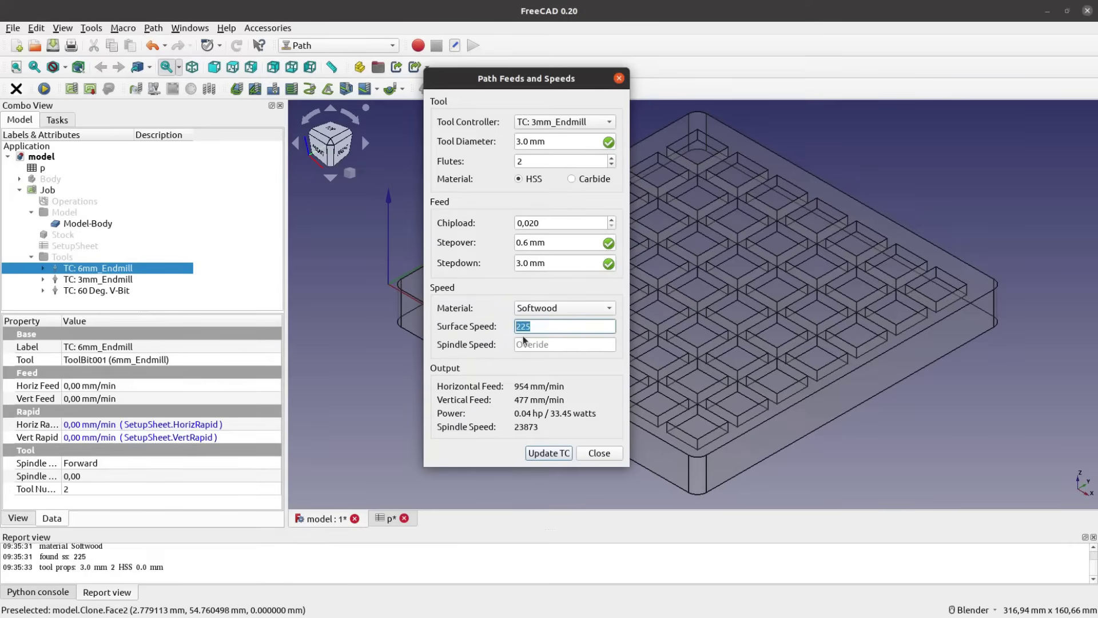
text(450)
key(Tab)
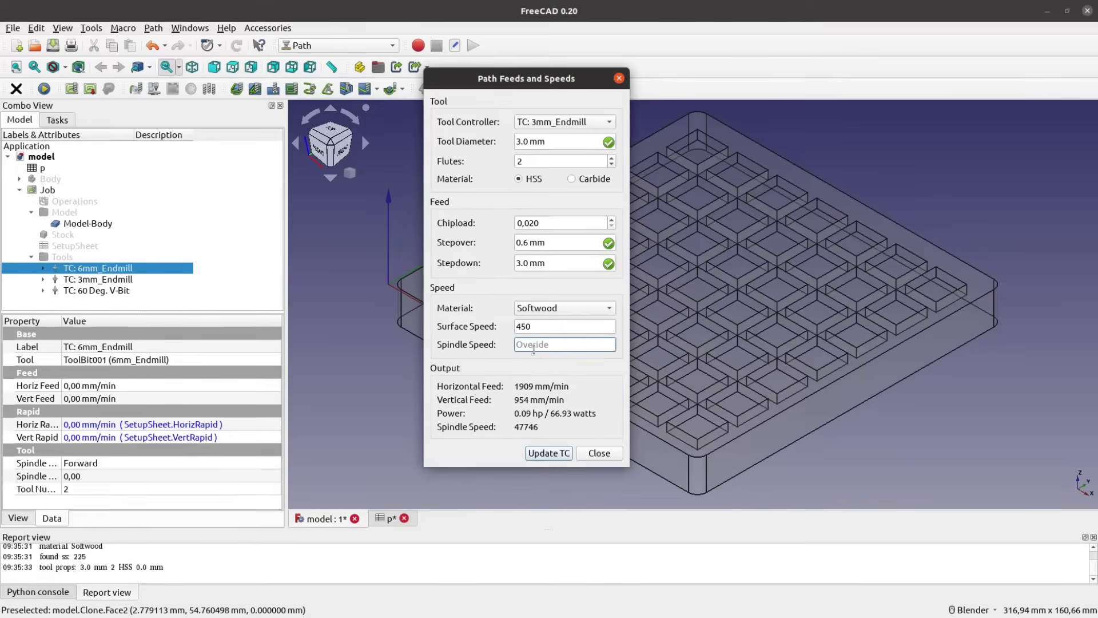
text(2)
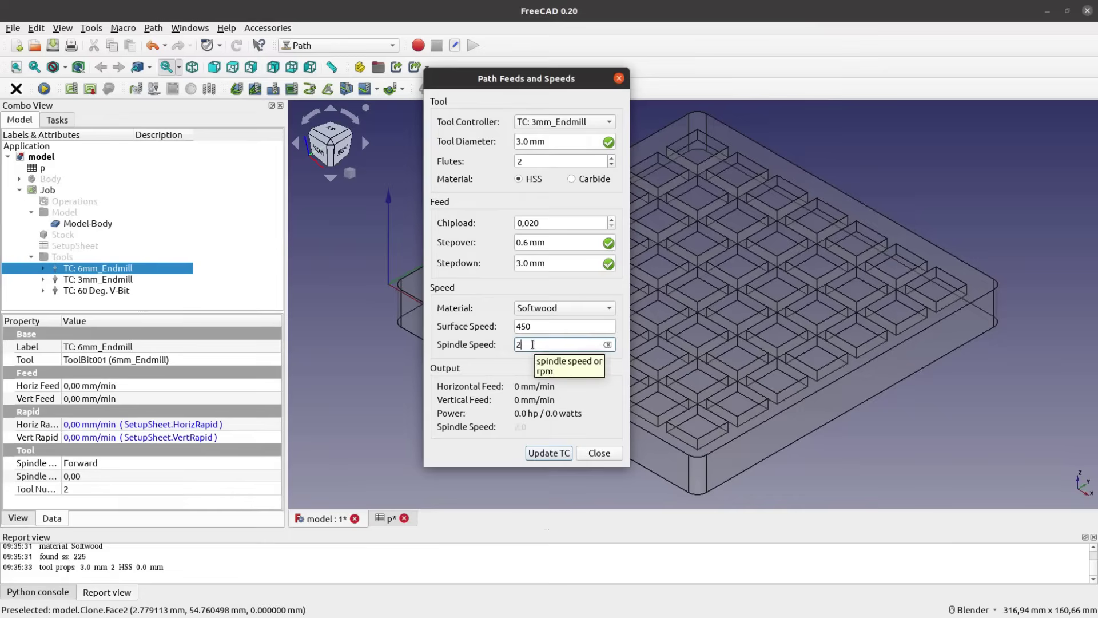
text(0000)
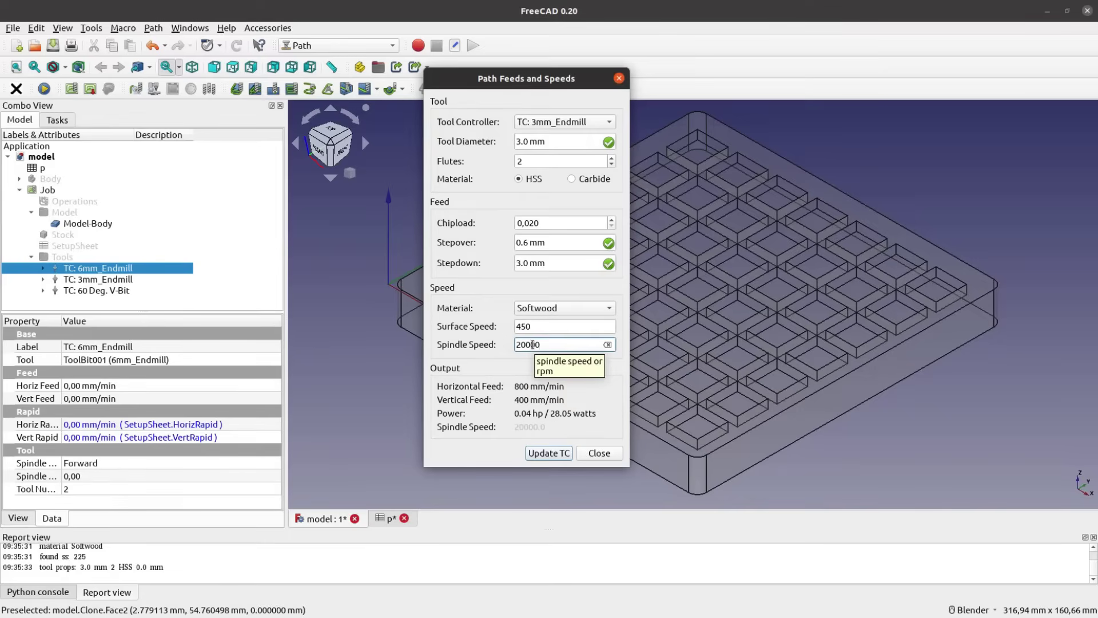
click(539, 223)
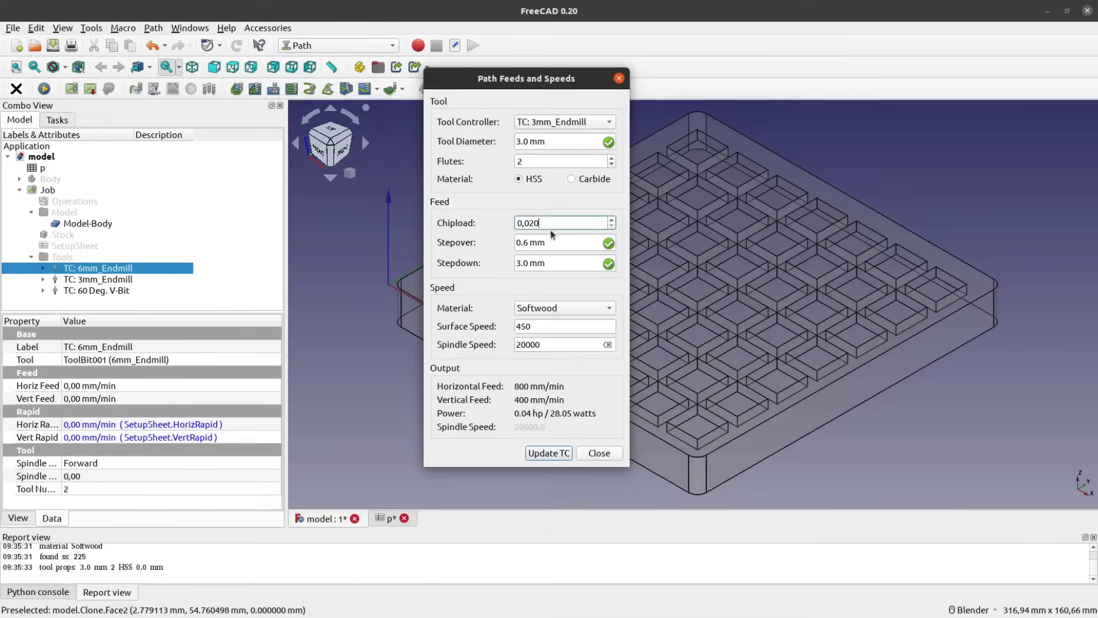
text(4)
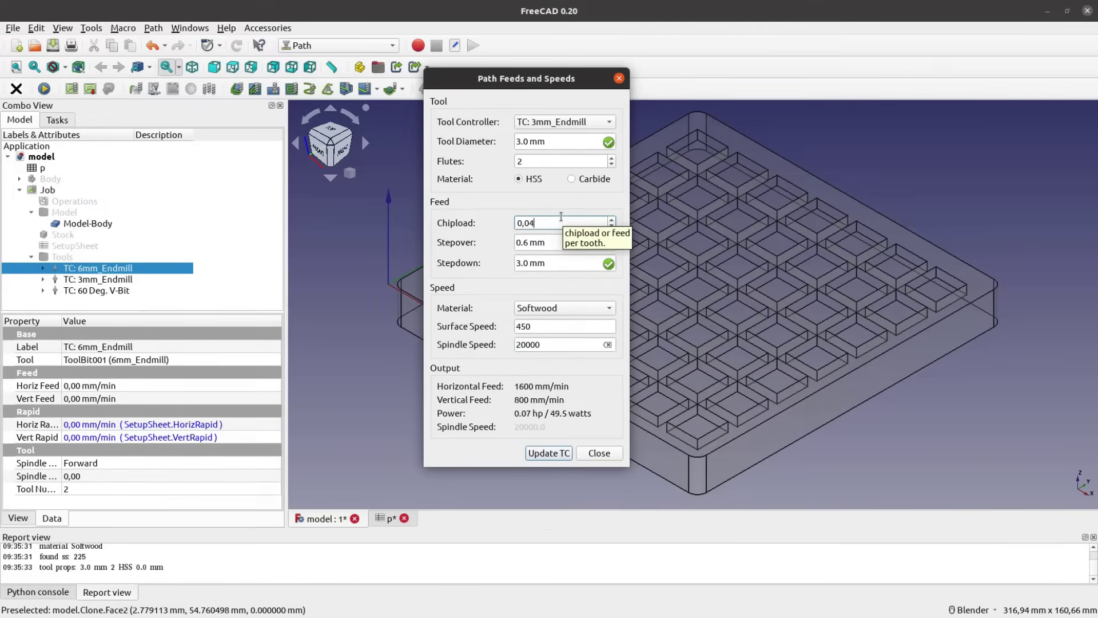
text(5)
click(550, 453)
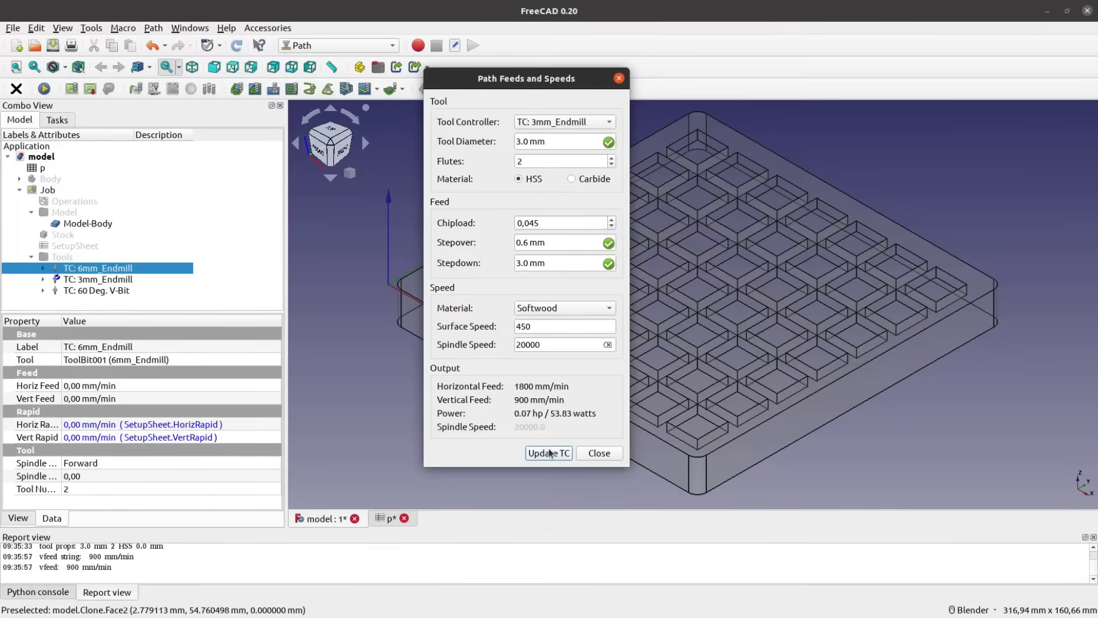
click(599, 453)
click(96, 290)
Set the setup sheet's Vert Rapid to 500 and Horiz Rapid to 1000 mm/min.
click(75, 246)
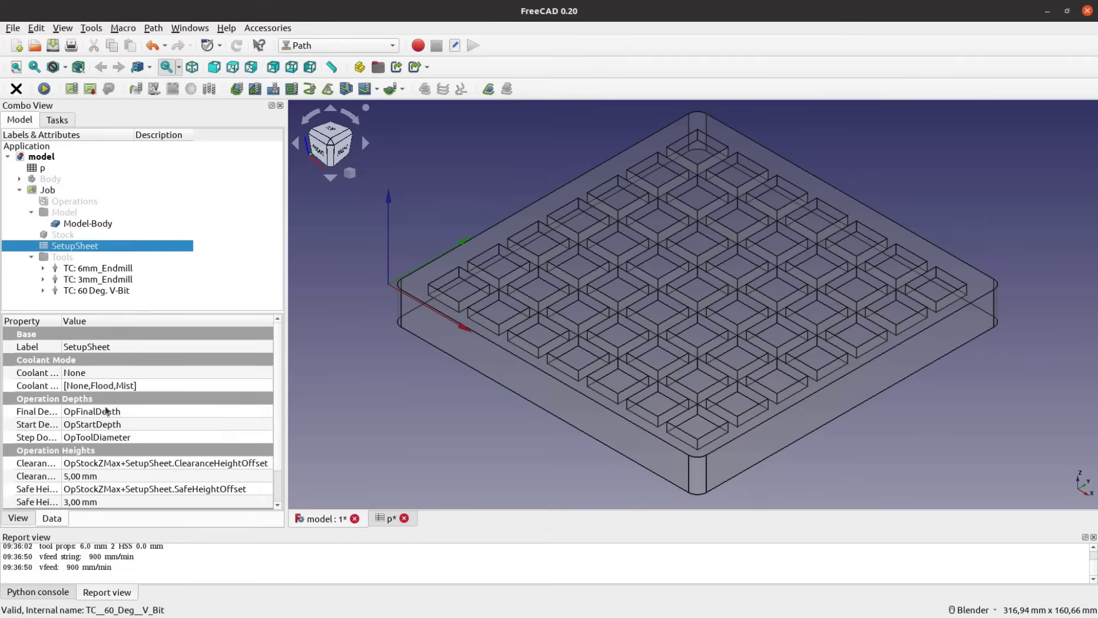
scroll(109, 448, down, 1)
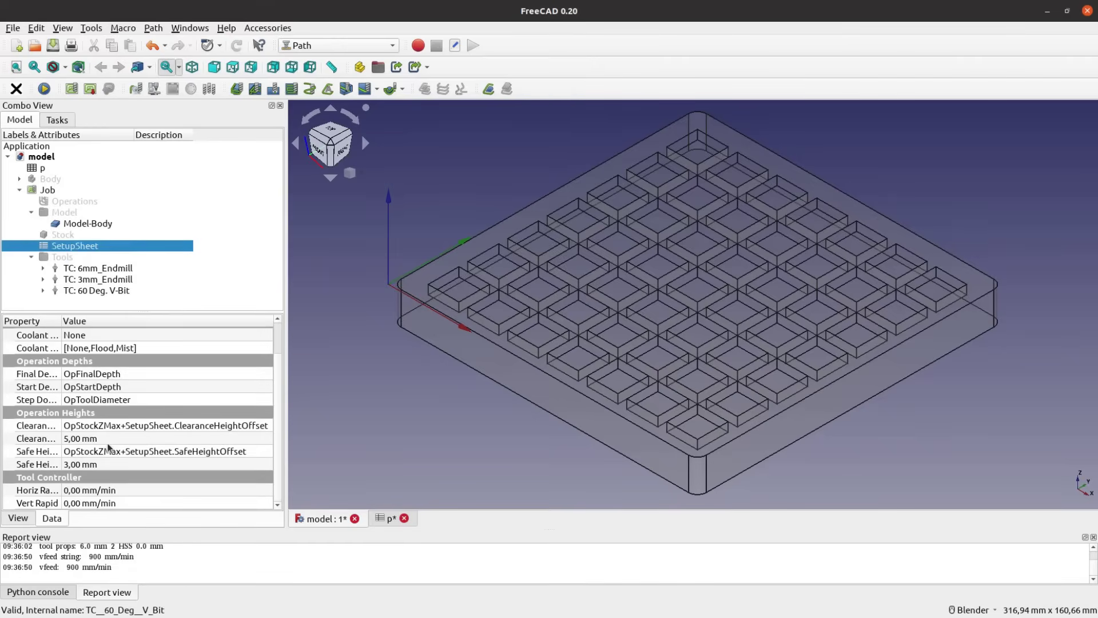
click(84, 501)
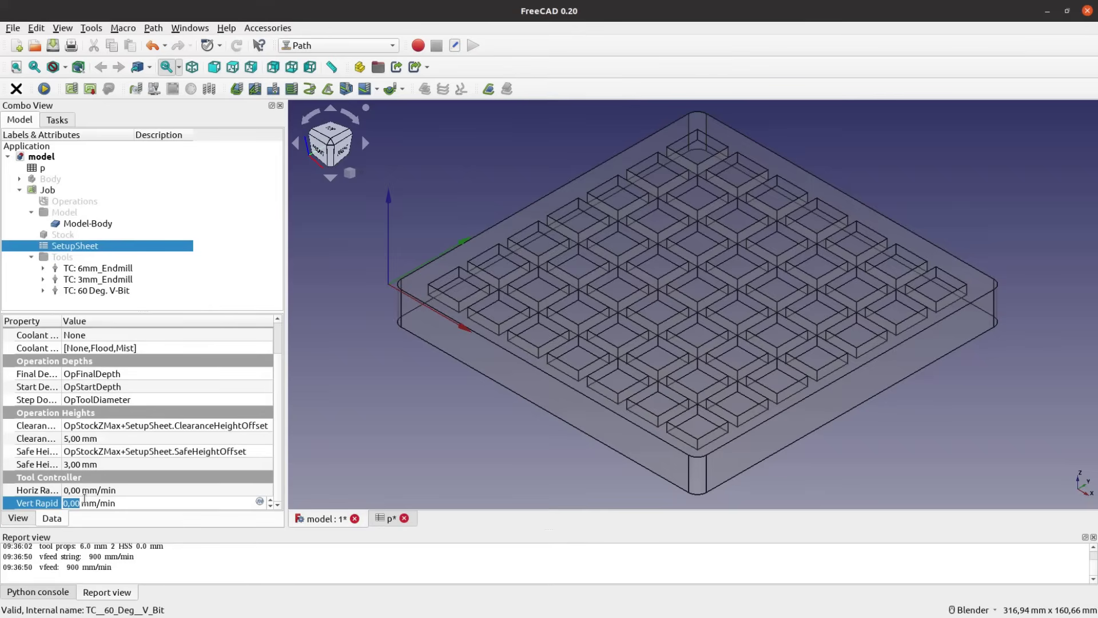
text(500)
key(shift+Tab)
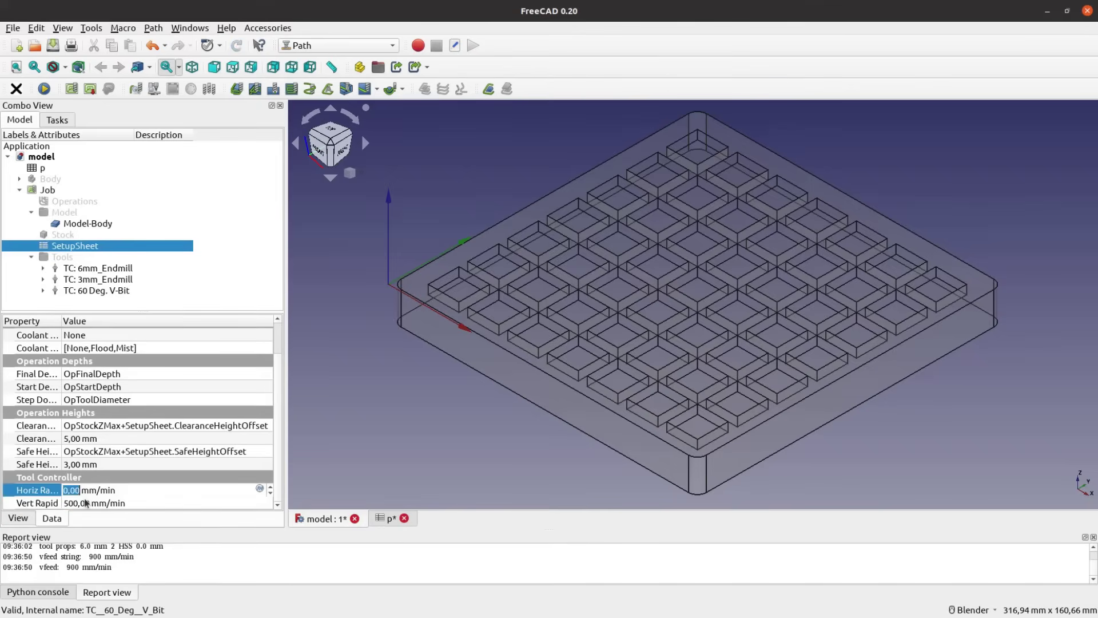
text(1000)
key(Return)
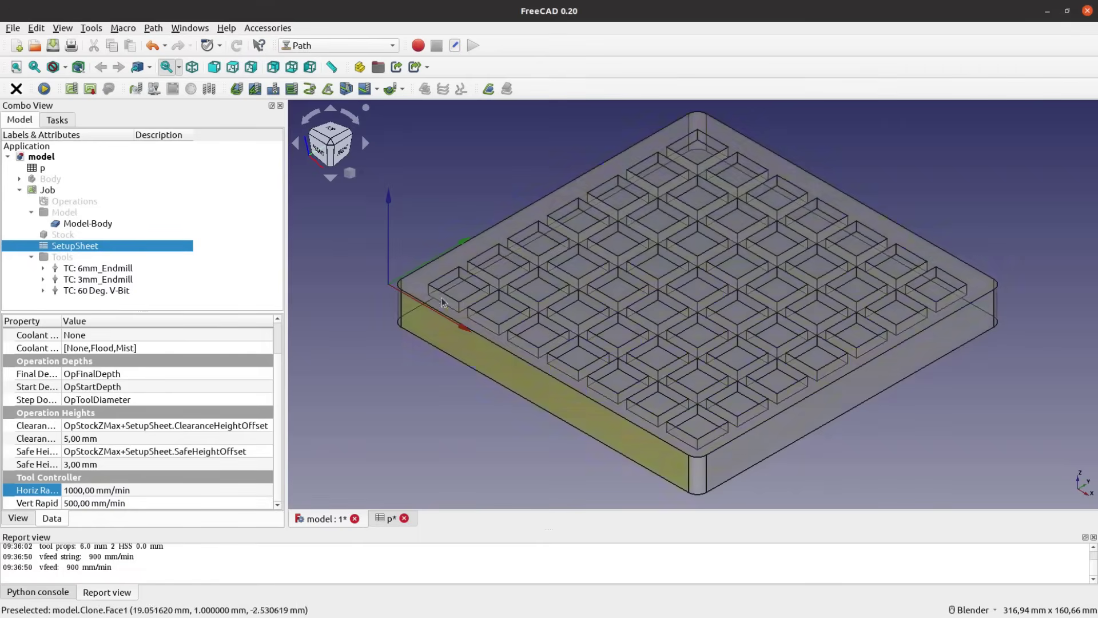
Select all 49 pocket floors via SmartSelection same-area match and start a Pocket Shape.
click(456, 294)
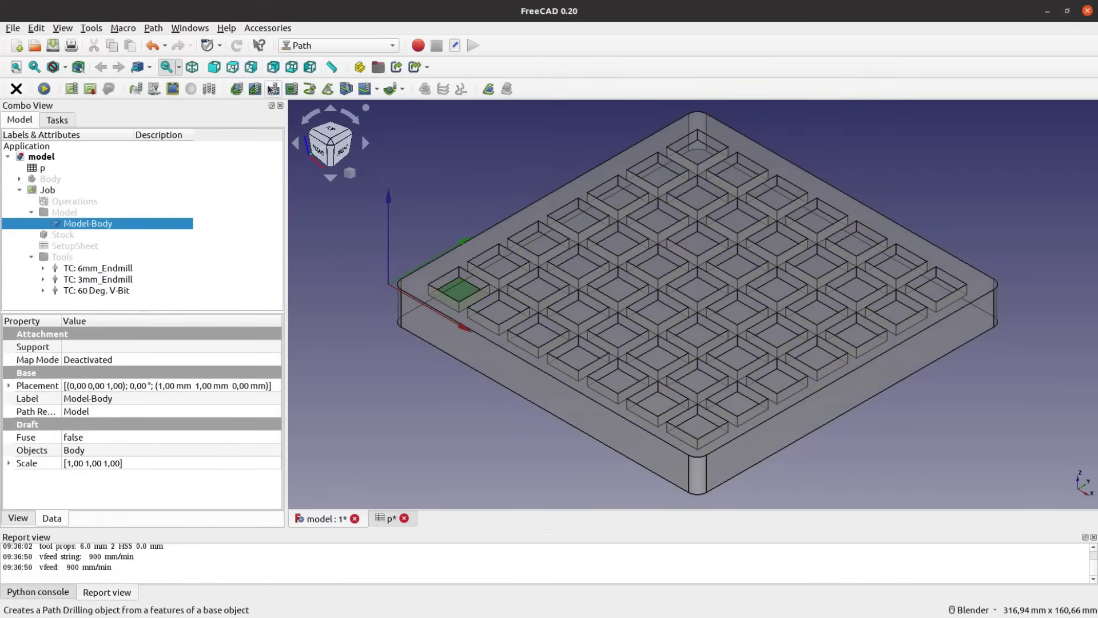
click(129, 27)
click(143, 71)
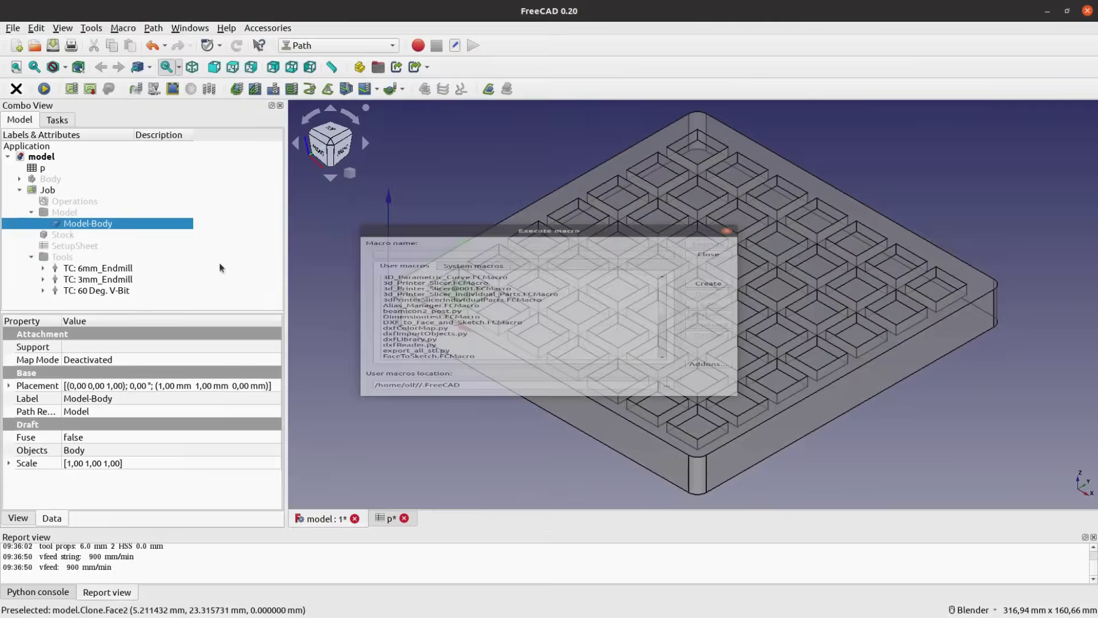
click(405, 340)
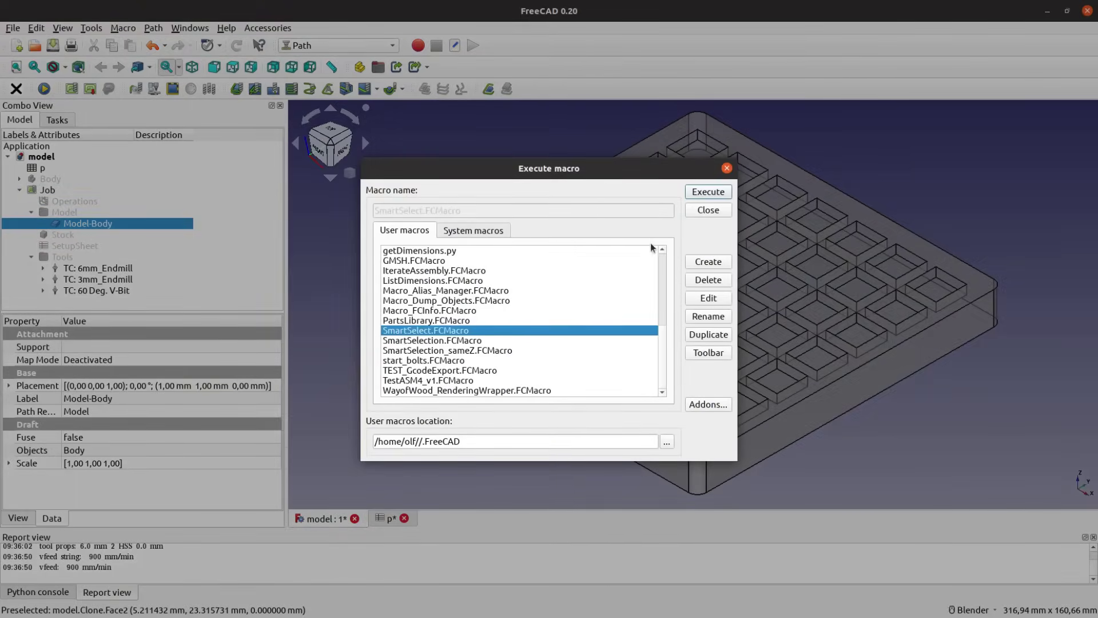
click(707, 192)
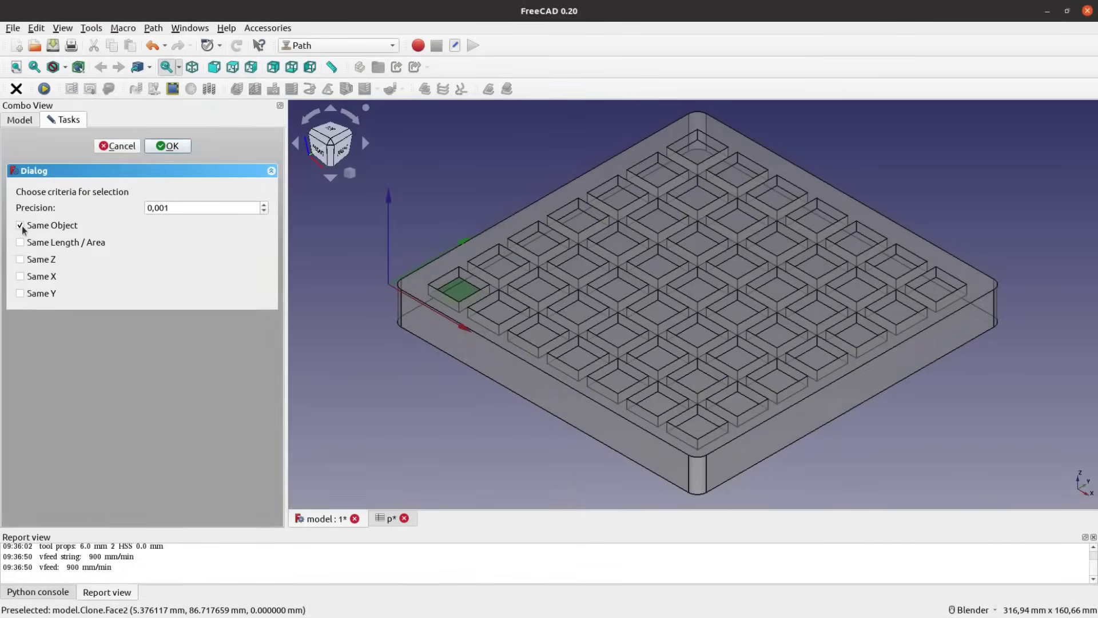
click(20, 242)
click(168, 146)
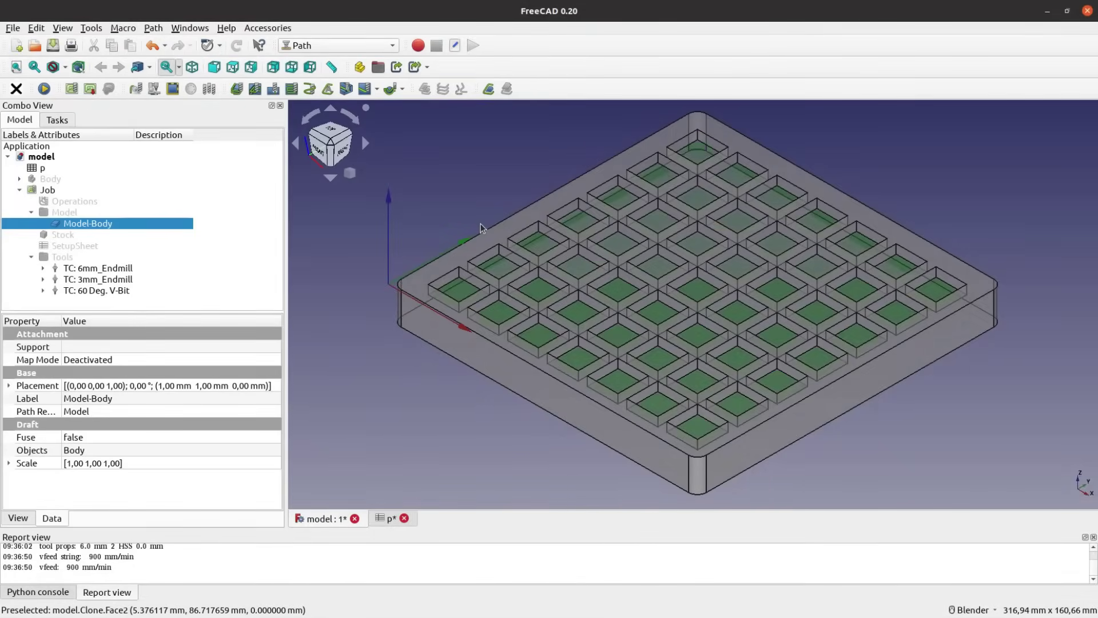
click(256, 90)
Give the pocket TC: 3mm_Endmill, ZigZagOffset pattern and 90% step-over, then apply.
click(475, 275)
click(472, 293)
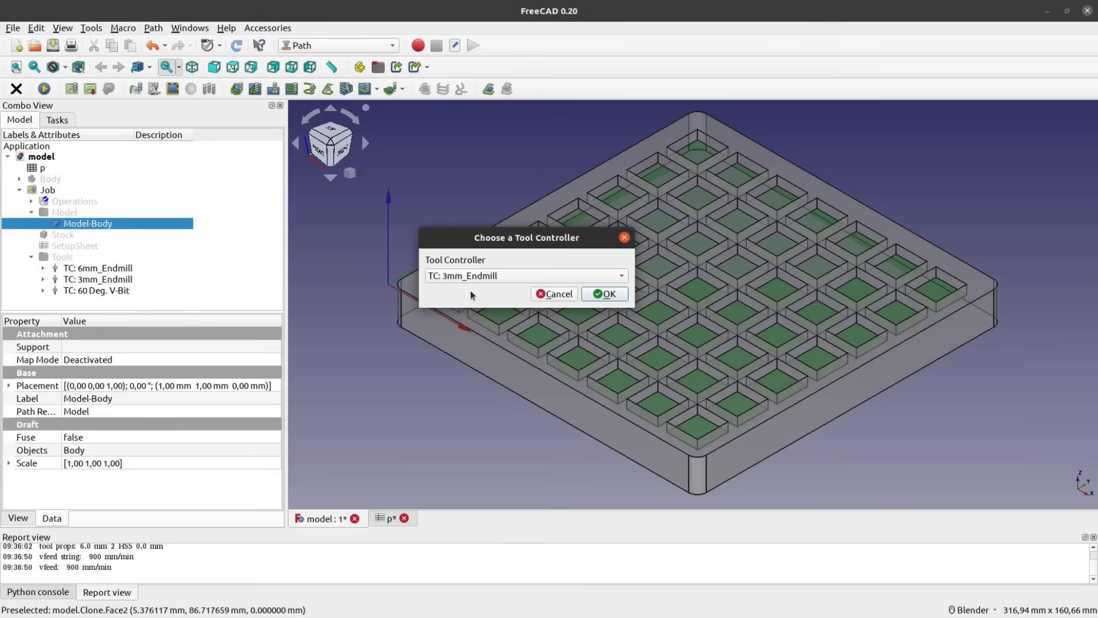
click(608, 298)
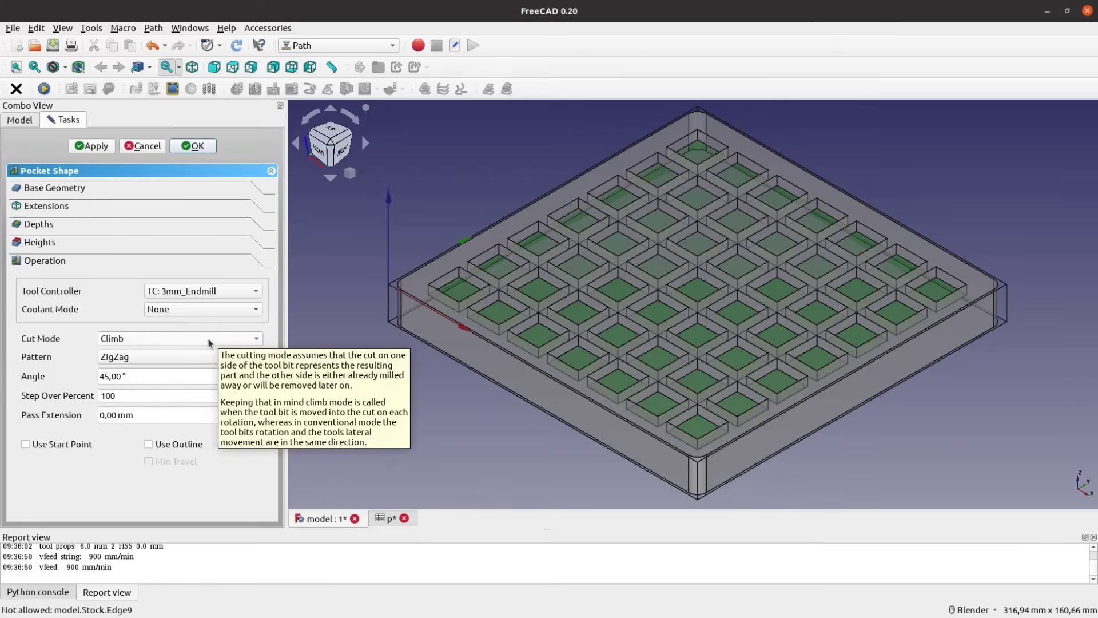
click(165, 360)
click(164, 400)
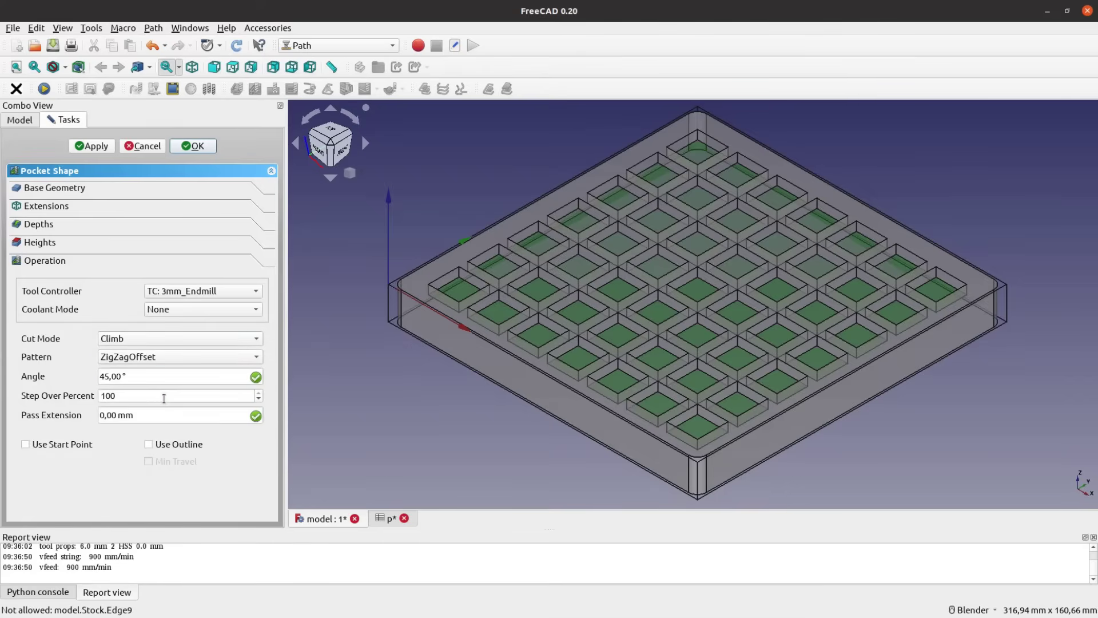
click(259, 399)
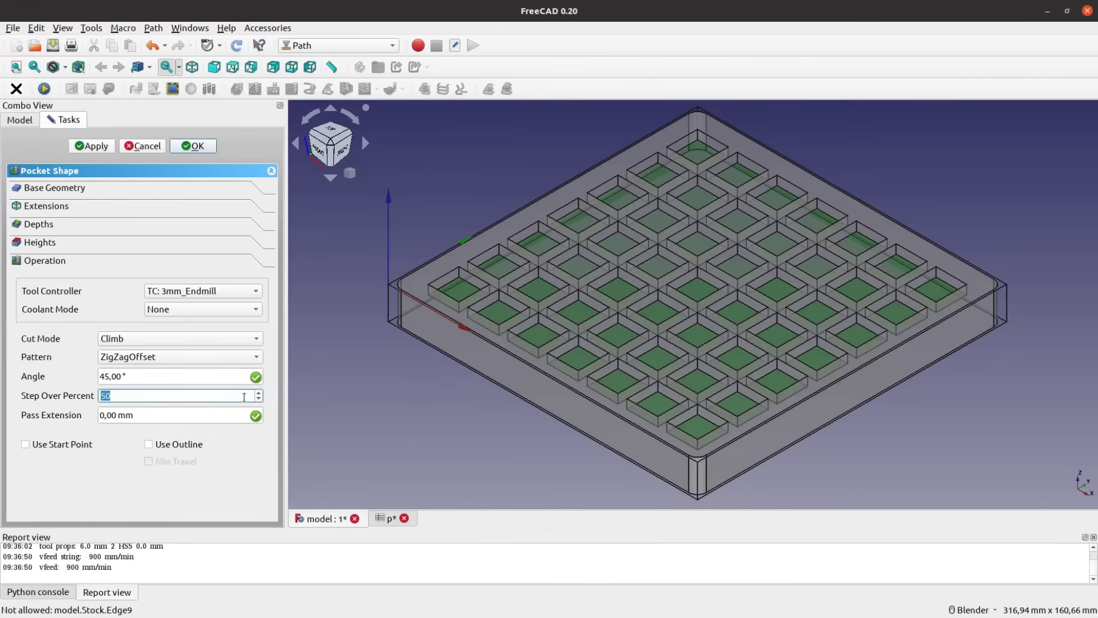
click(51, 243)
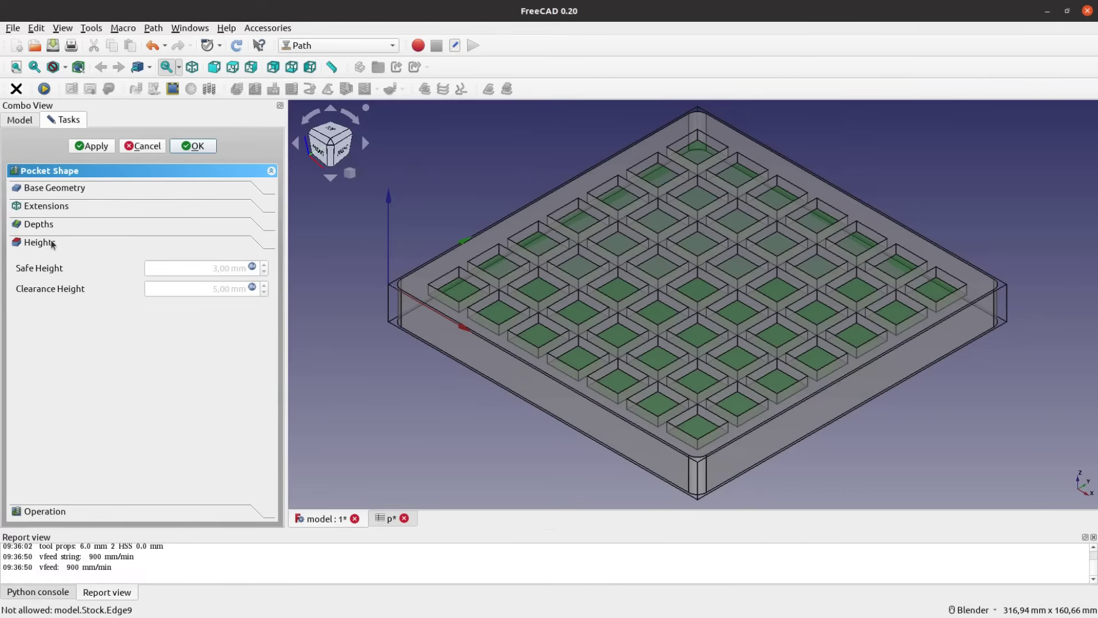
click(42, 230)
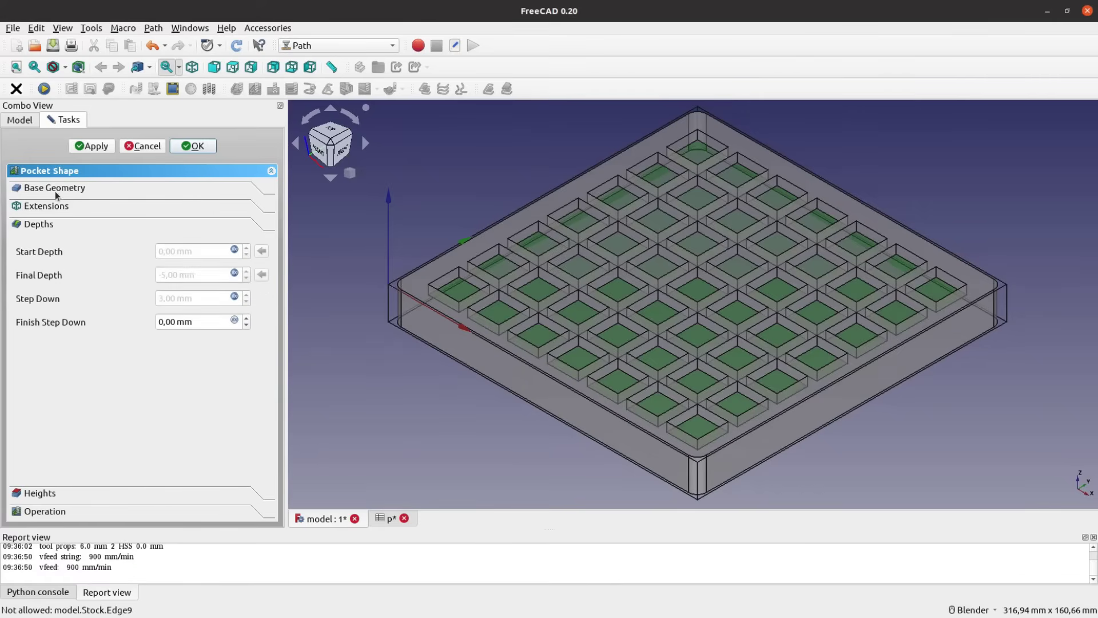
click(100, 148)
Accept the pocket and add a 3mm-endmill deburr, 1 mm wide, 0.5 mm deep.
click(193, 146)
click(154, 27)
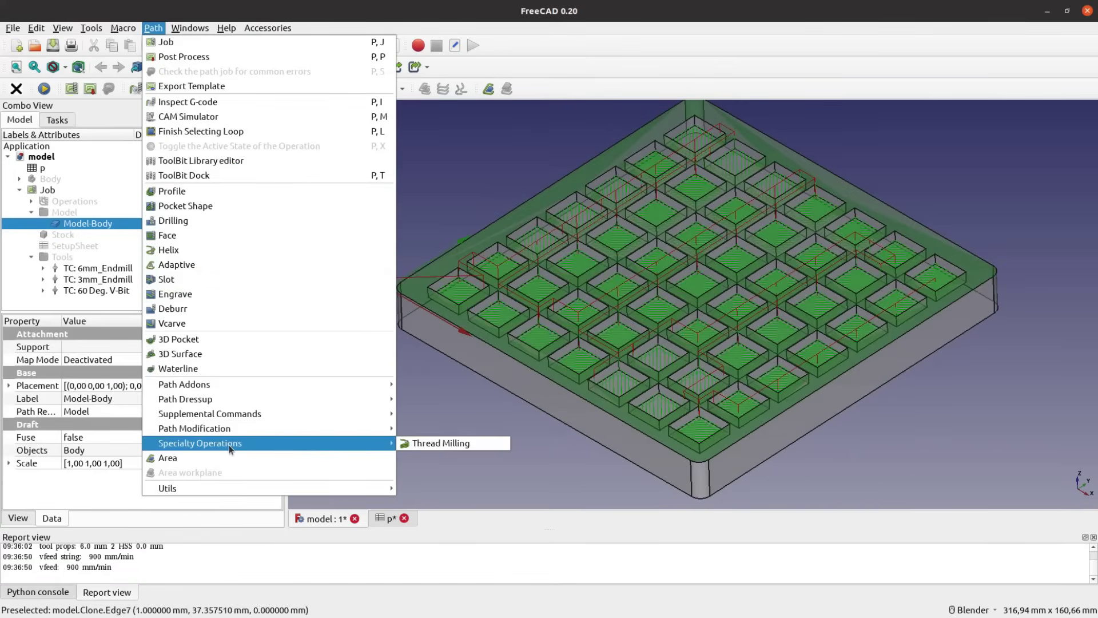
mouse_move(184, 384)
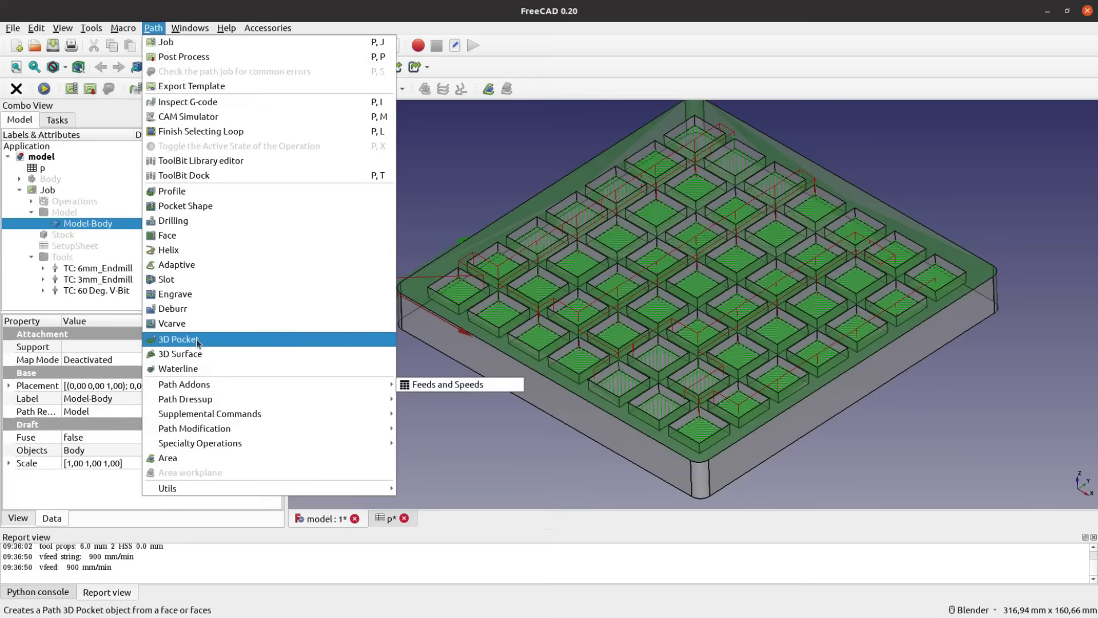
click(198, 309)
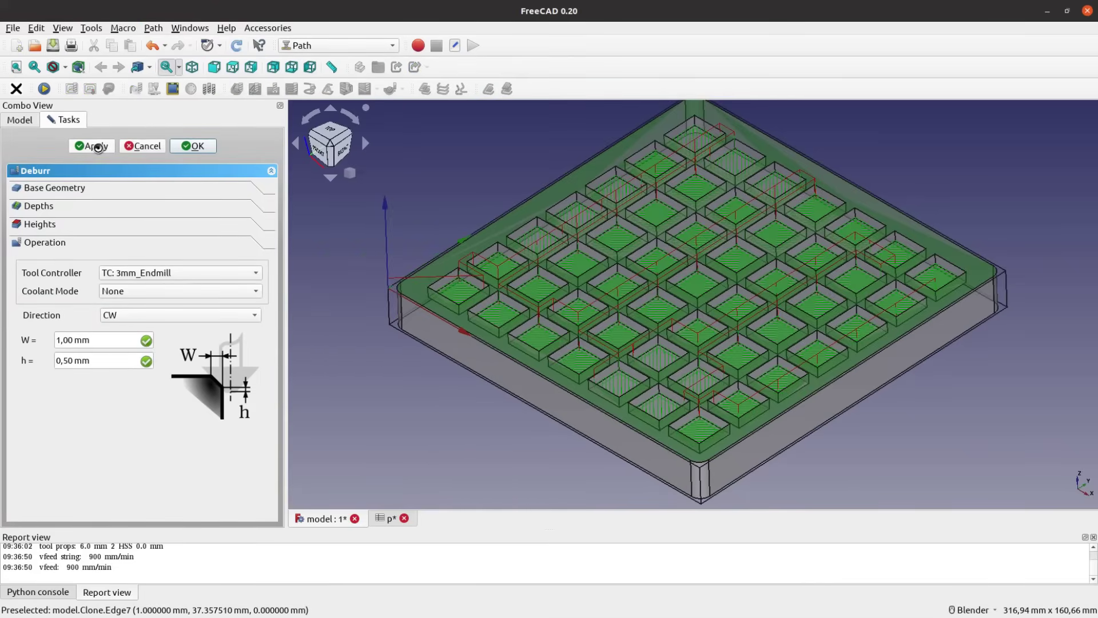
scroll(588, 304, up, 3)
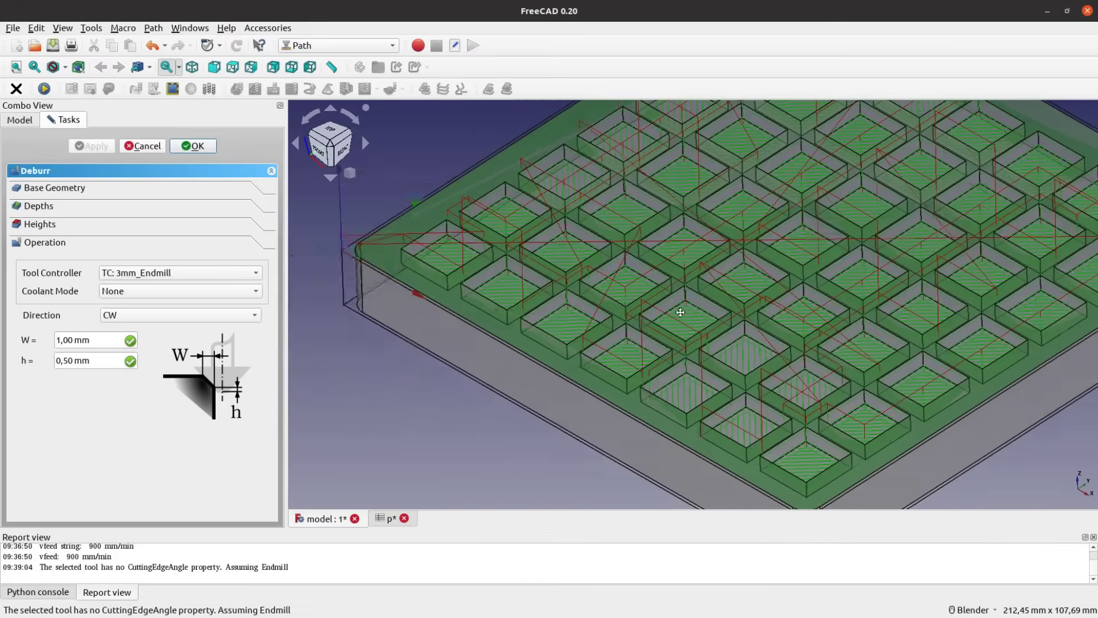
scroll(588, 304, up, 3)
scroll(588, 304, up, 3)
scroll(588, 304, up, 2)
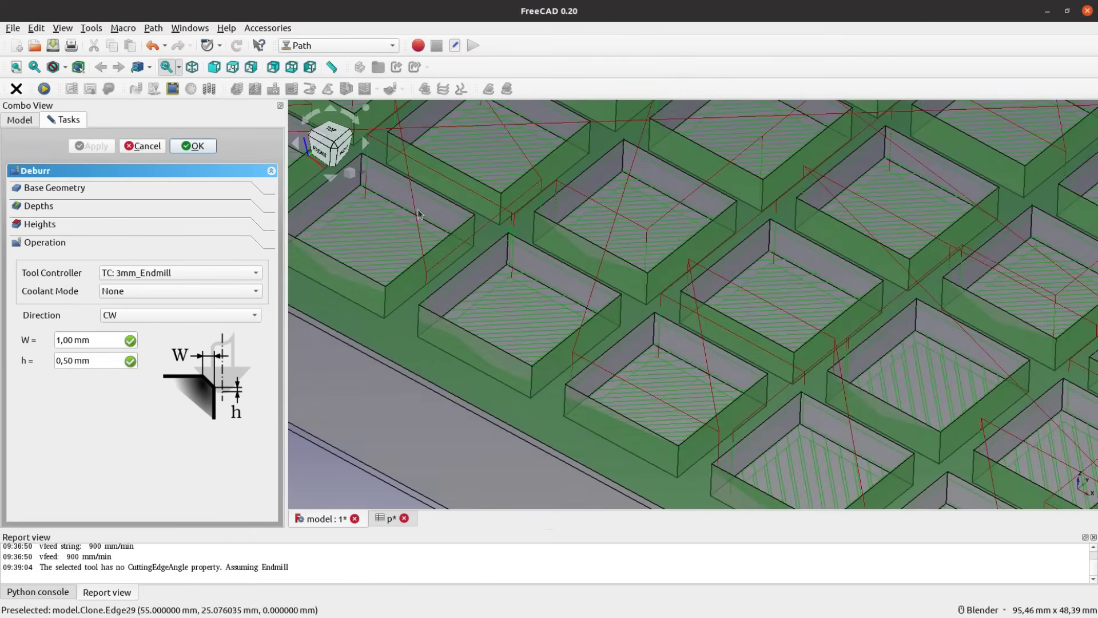
click(199, 147)
scroll(515, 286, down, 5)
Add a profile operation for the plate outline using TC: 6mm_Endmill.
middle_drag(514, 286, 520, 220)
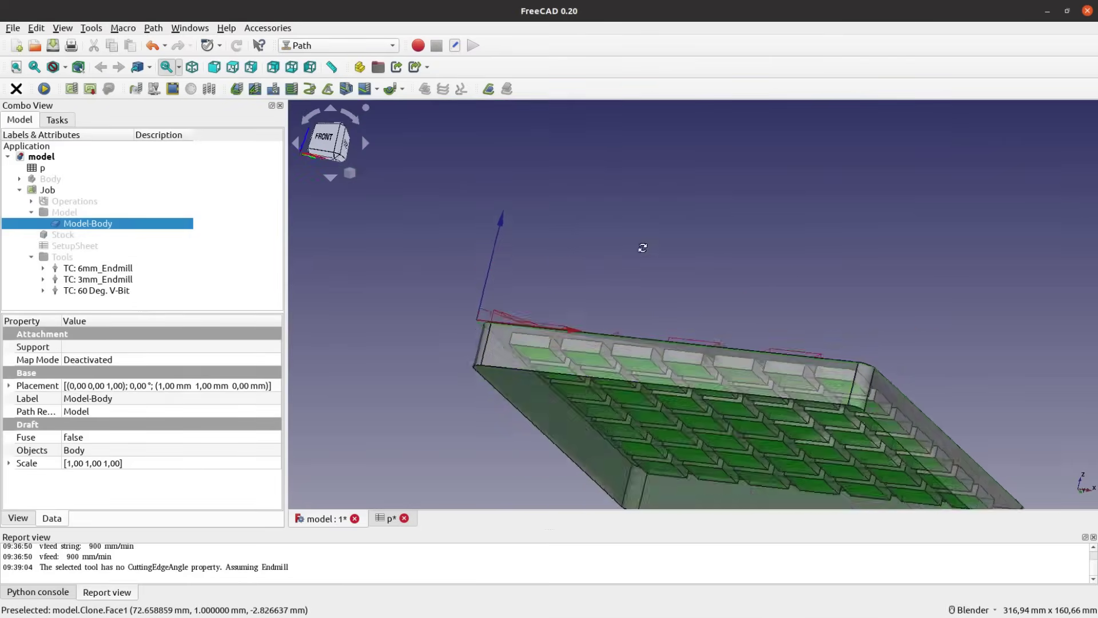
click(236, 89)
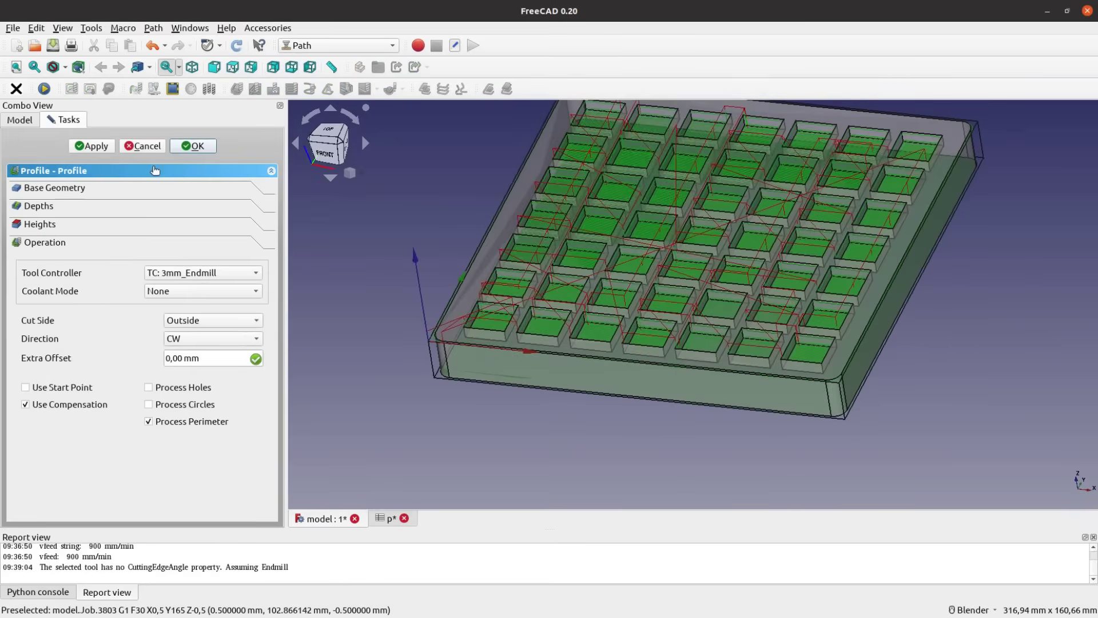
click(46, 224)
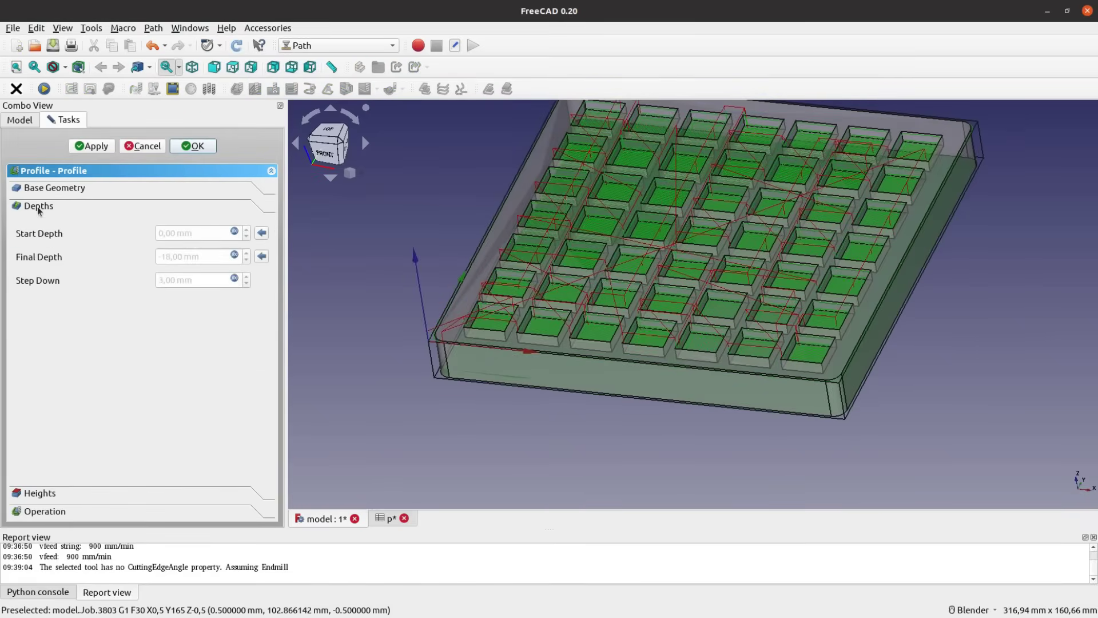
click(41, 515)
click(200, 272)
click(91, 147)
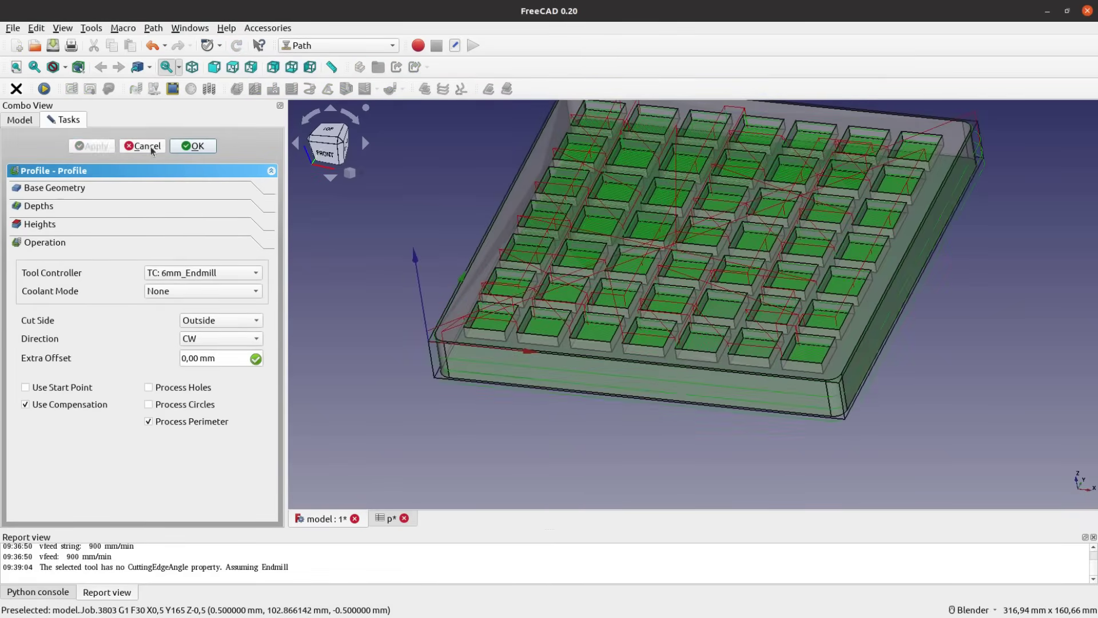
click(192, 146)
Add a Tag Dress-up with four 5 mm wide, 3 mm high holding tags.
click(150, 30)
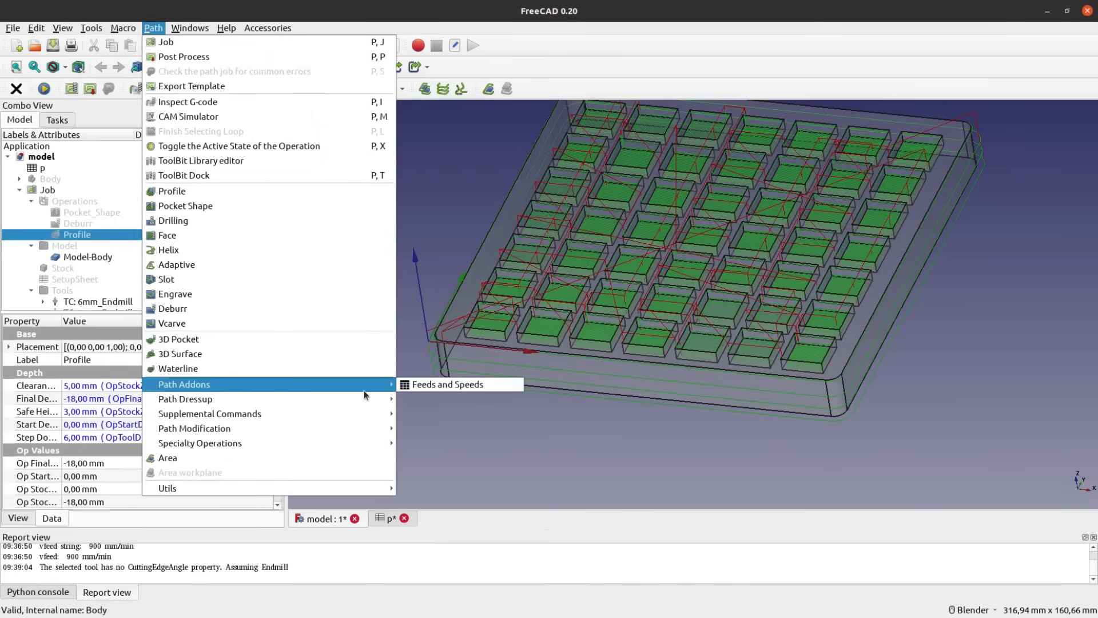
mouse_move(185, 400)
click(449, 487)
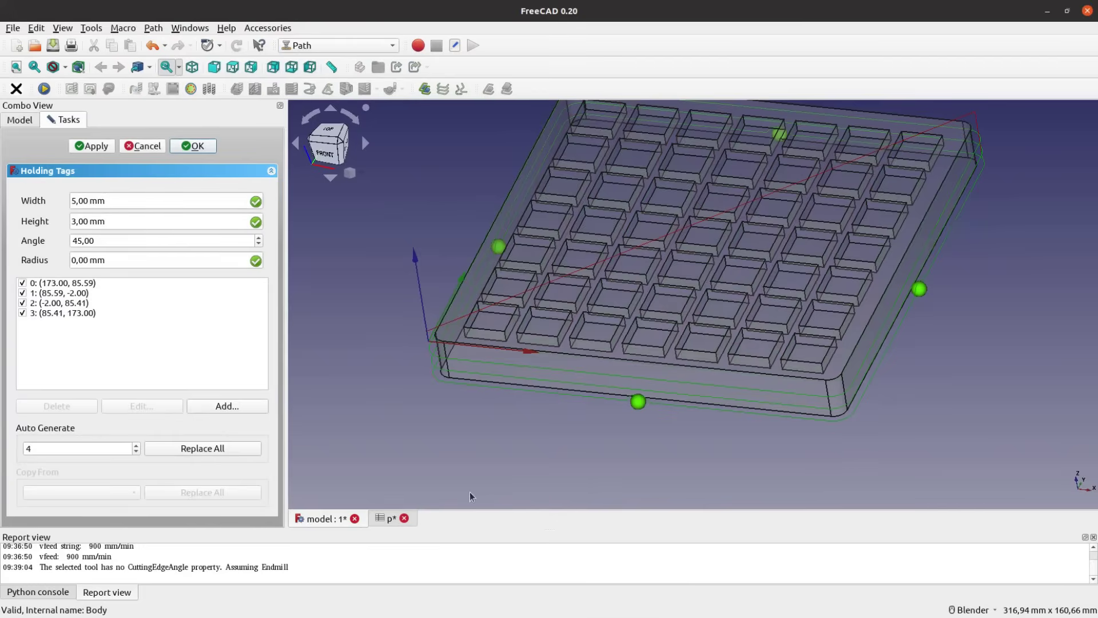
click(209, 146)
Add a RampEntry Dress-up to the Pocket_Shape operation.
click(92, 212)
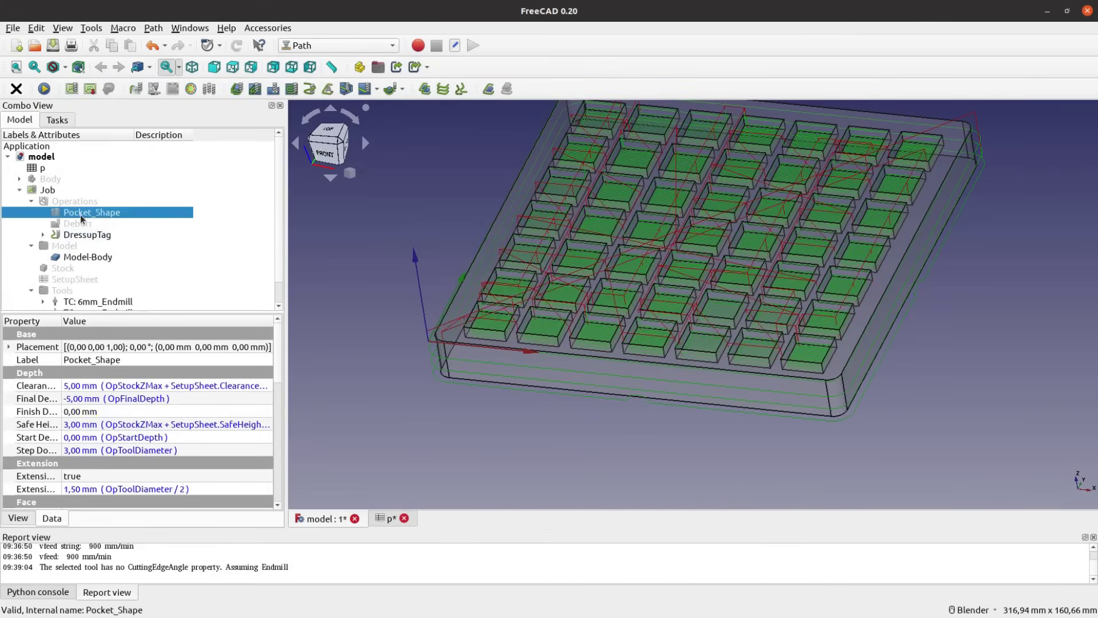
click(153, 28)
mouse_move(185, 399)
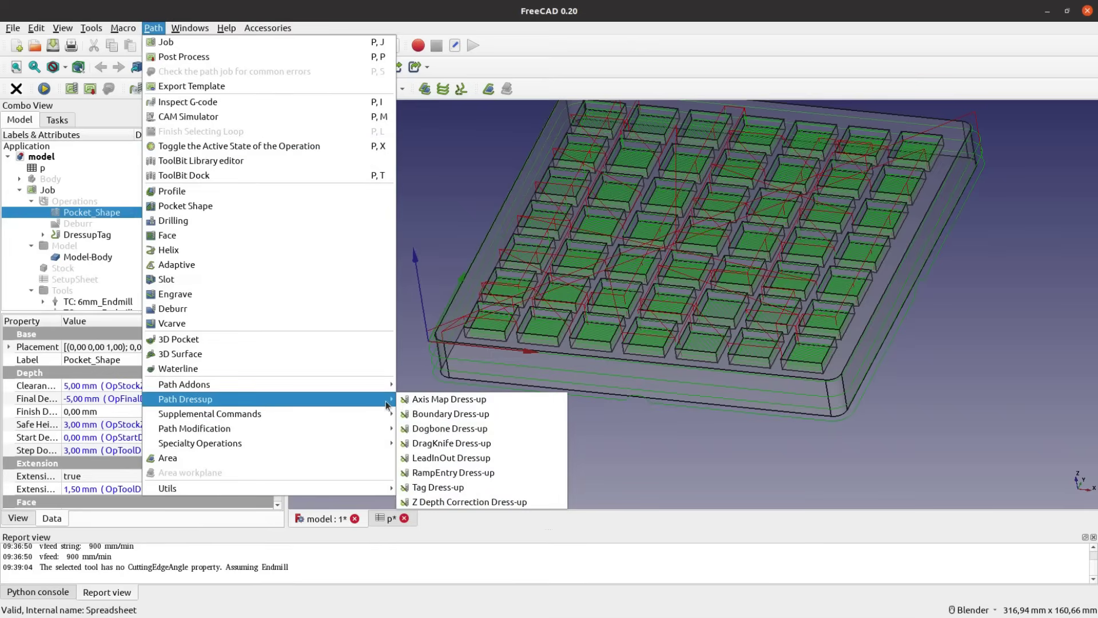
click(472, 478)
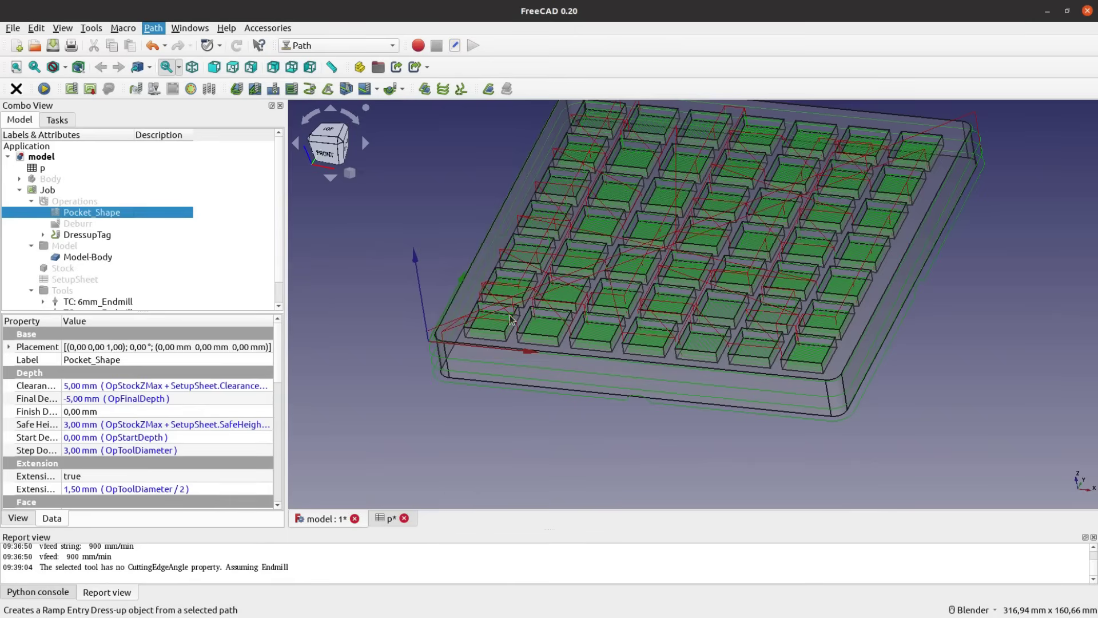
Open the CAM Simulator for the job, listing the pocket, deburr and profile operations.
click(44, 89)
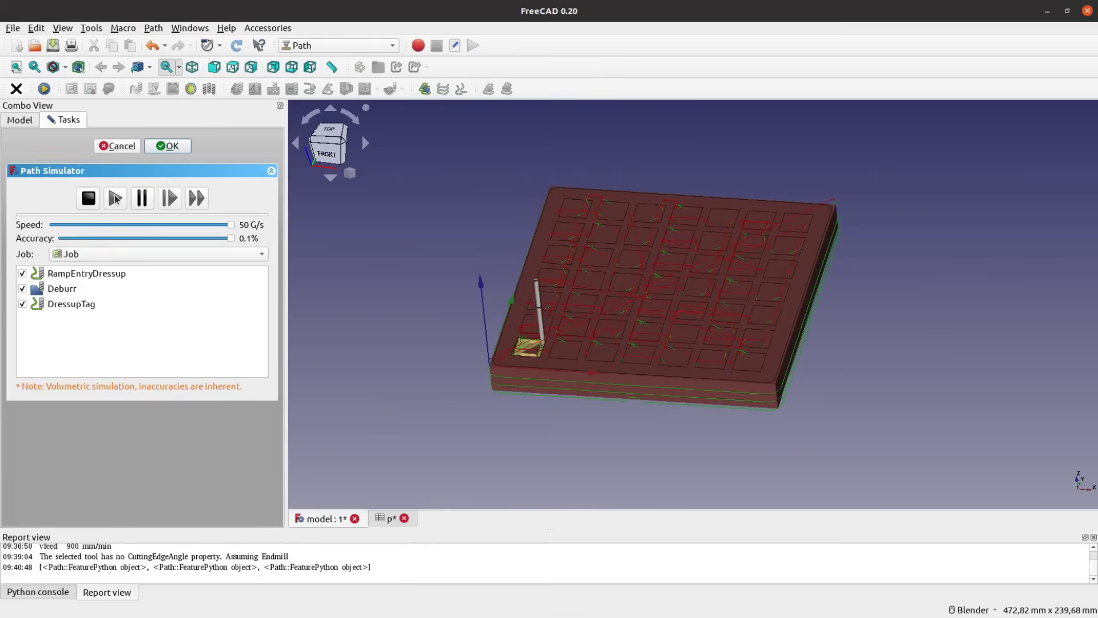